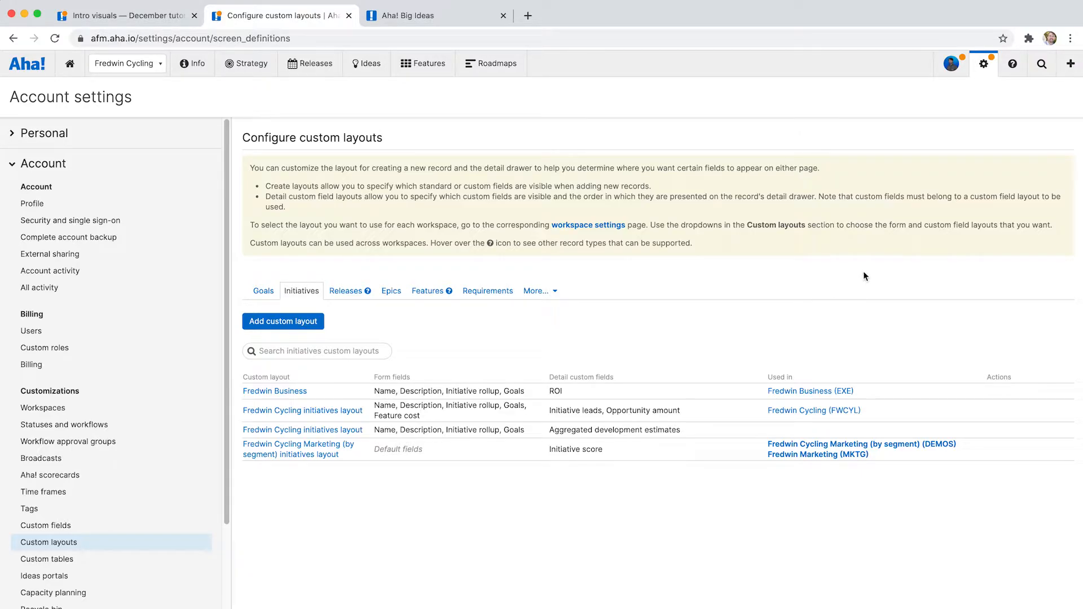
Open the Fredwin Cycling workspace's strategic initiatives and switch them to the chart view
mouse_move(984, 74)
mouse_move(248, 78)
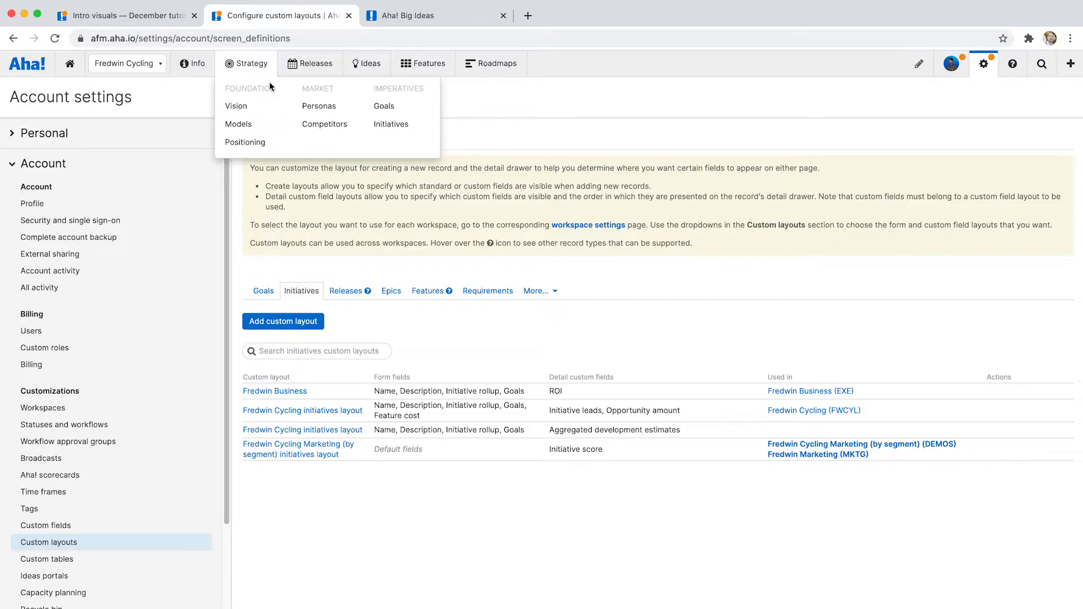
left_click(391, 124)
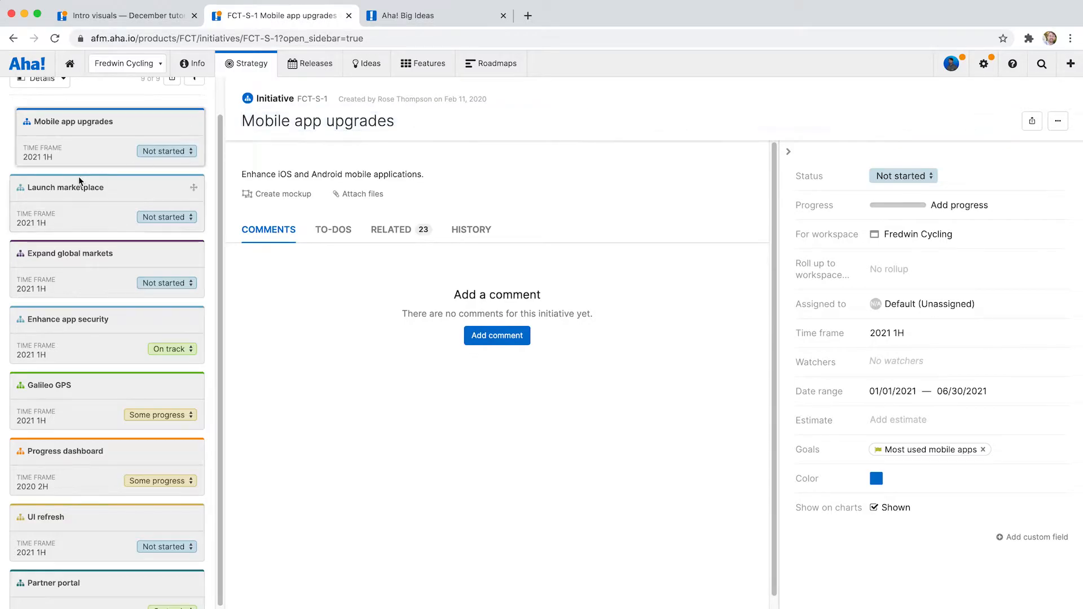
scroll(85, 181, "up", 2)
left_click(37, 121)
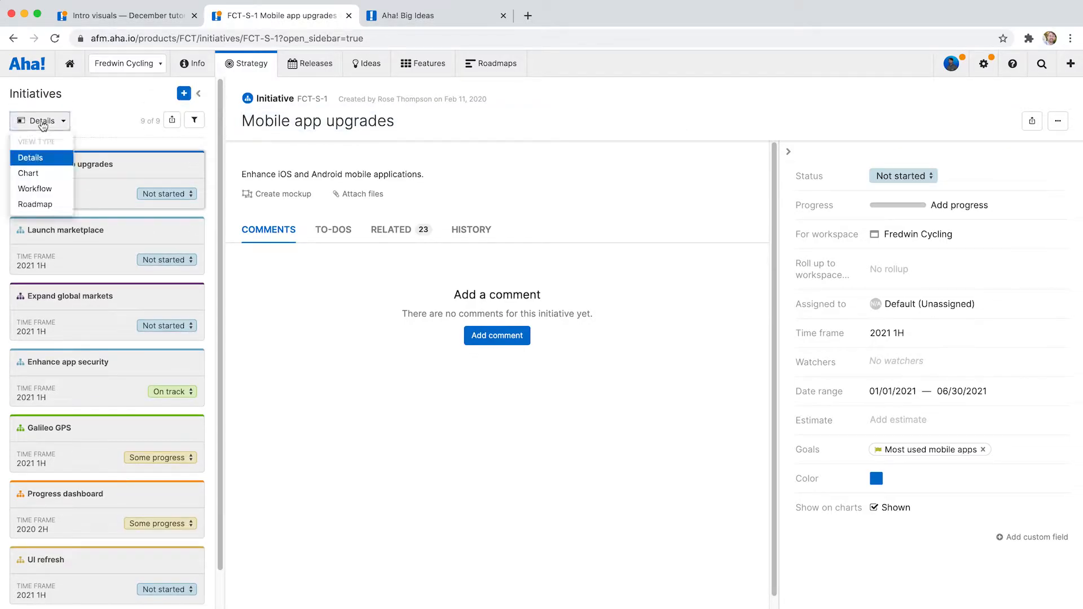
left_click(35, 172)
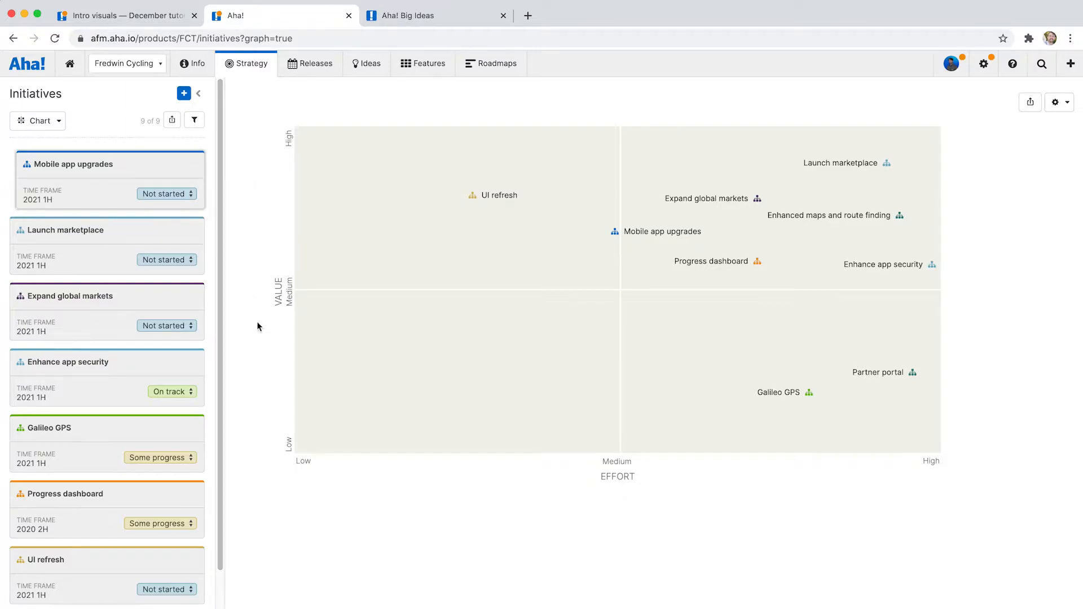
Open the Progress dashboard initiative's drawer from the chart and launch its full details page in a separate tab
double_click(621, 476)
double_click(616, 461)
left_click(727, 470)
left_click(712, 260)
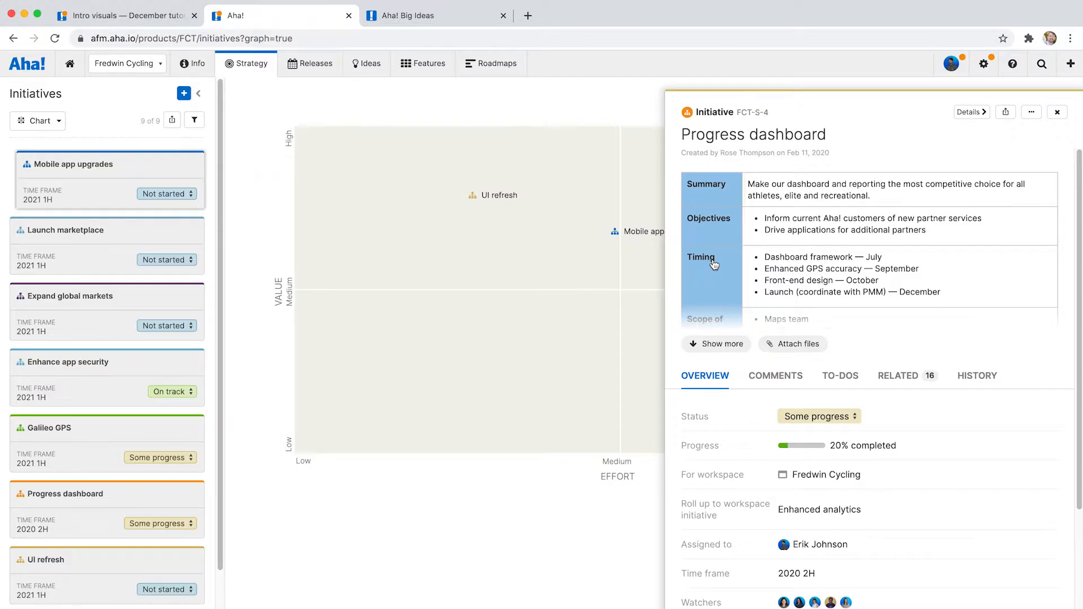
left_click(587, 530)
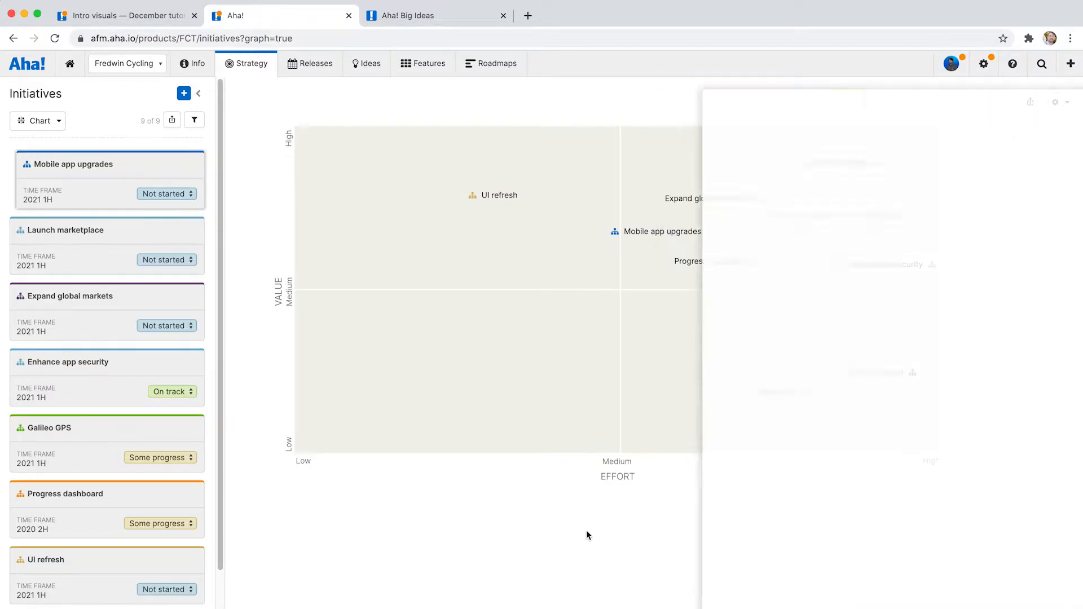
left_click(703, 265)
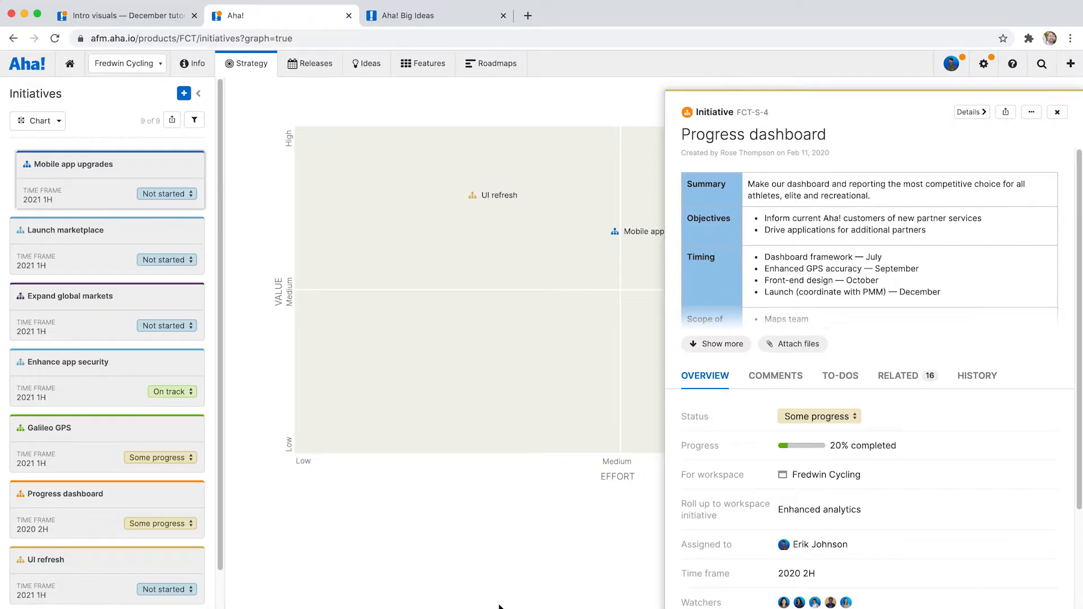
left_click(962, 112)
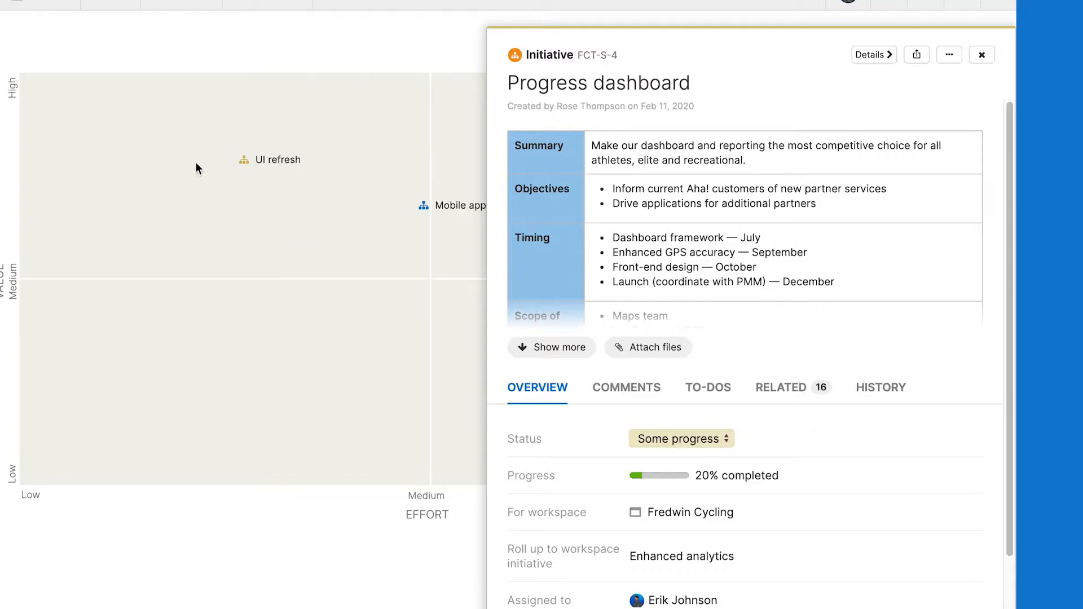
Reopen the Progress dashboard drawer, read its full description, collapse it and examine the overview fields
left_click(218, 361)
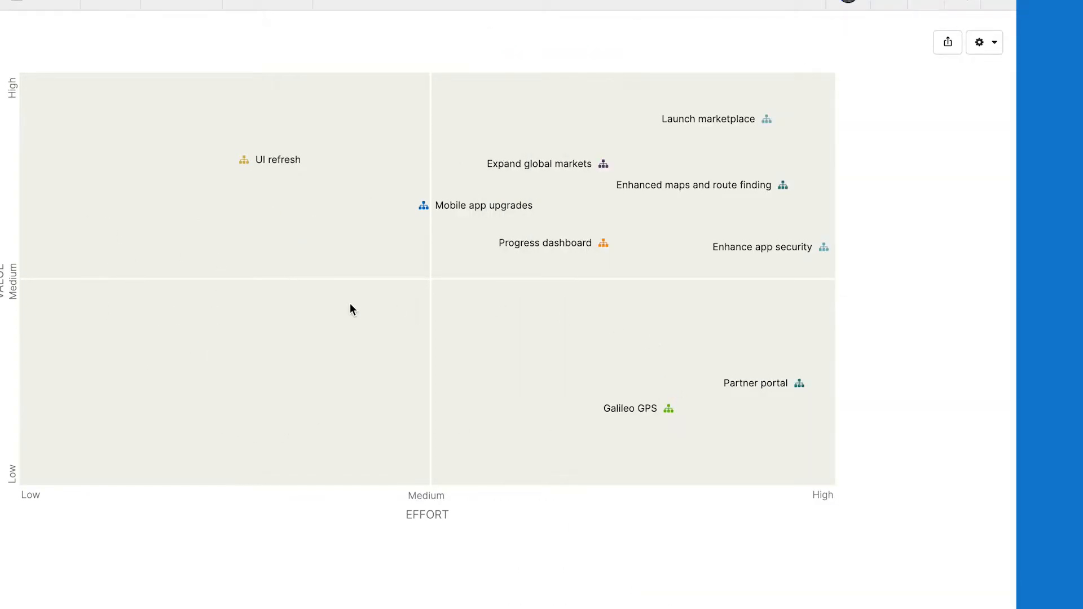
left_click(536, 243)
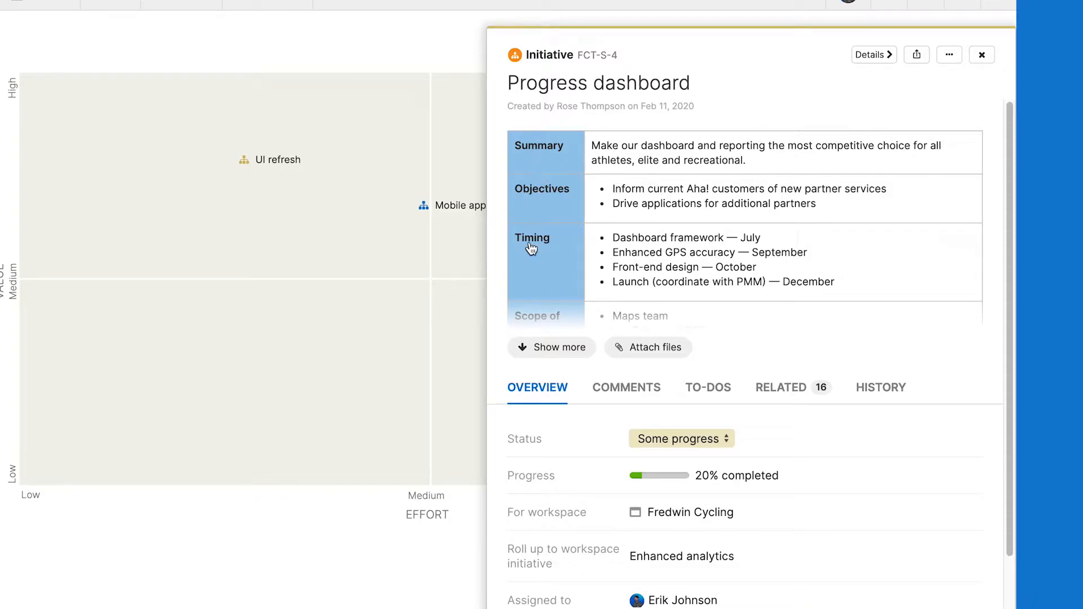
left_click(533, 348)
scroll(541, 403, "down", 3)
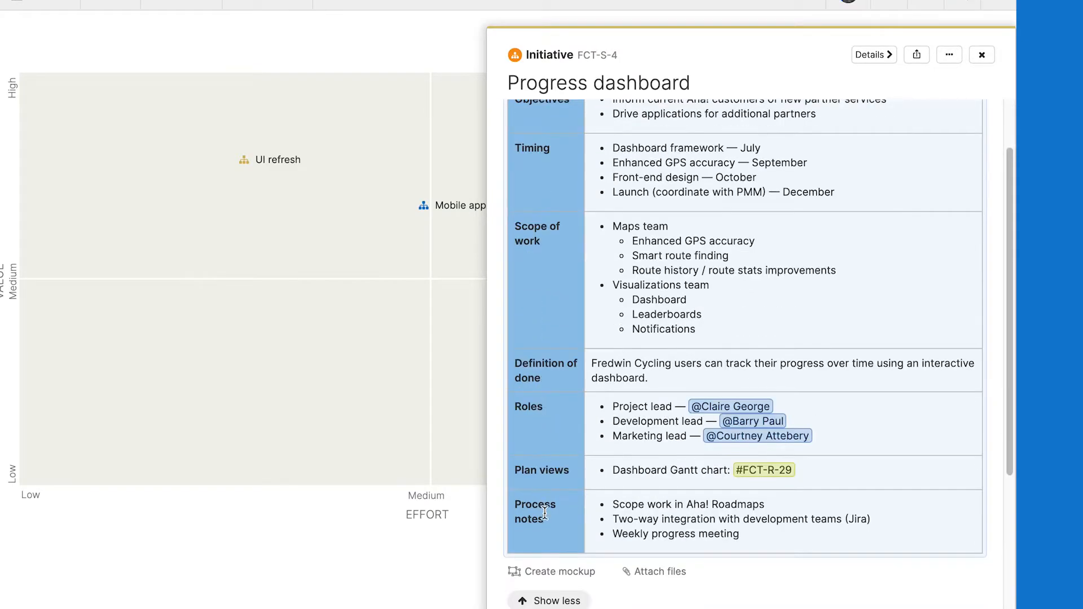
left_click(558, 601)
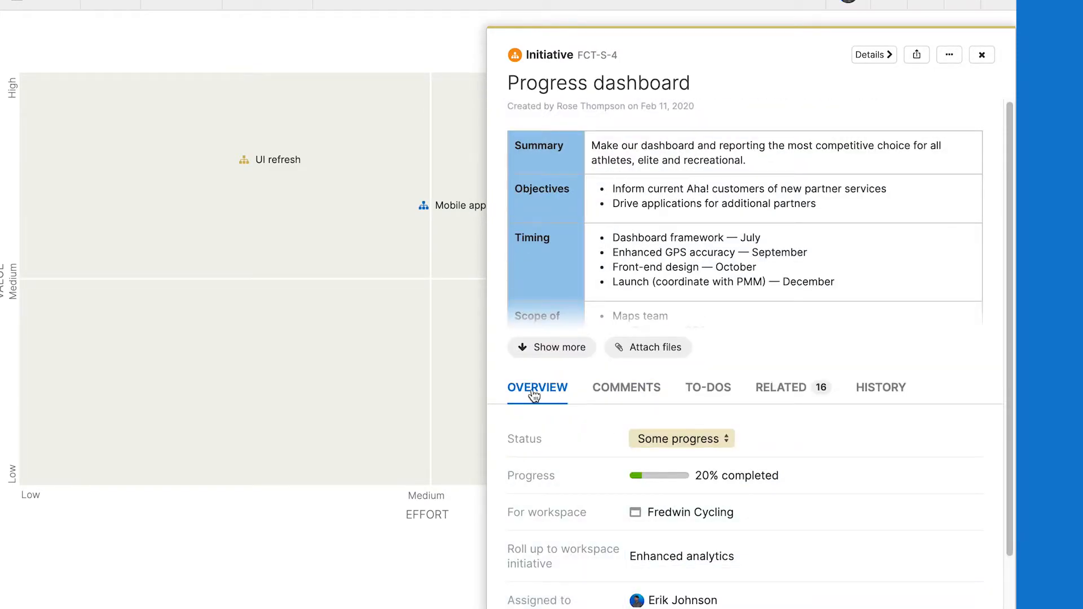
scroll(553, 430, "down", 5)
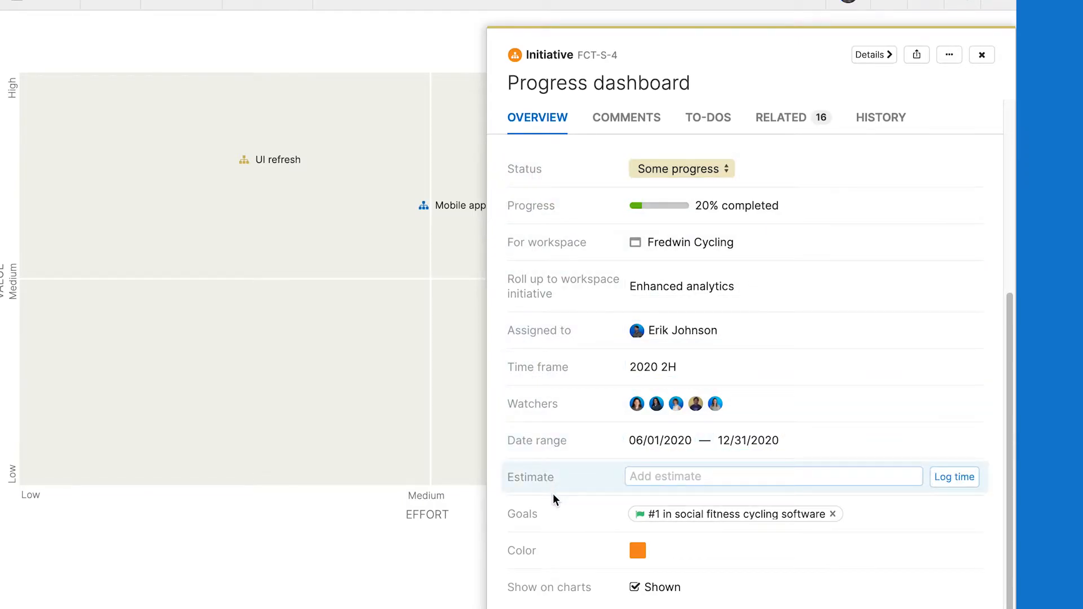
scroll(552, 493, "up", 4)
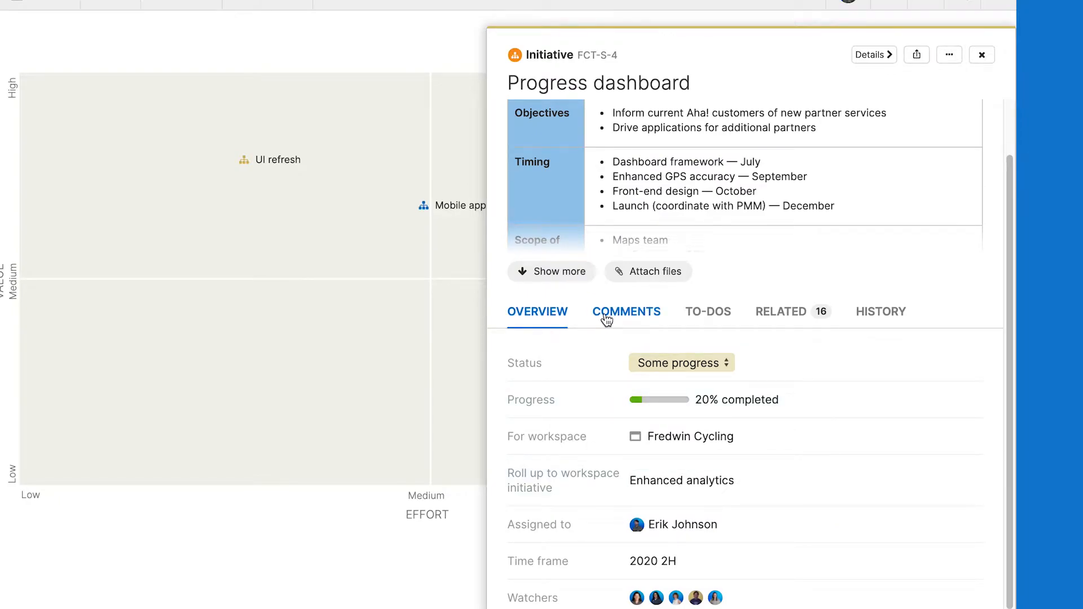
Examine the initiative's related records and change history in the drawer, returning to its overview fields
left_click(797, 313)
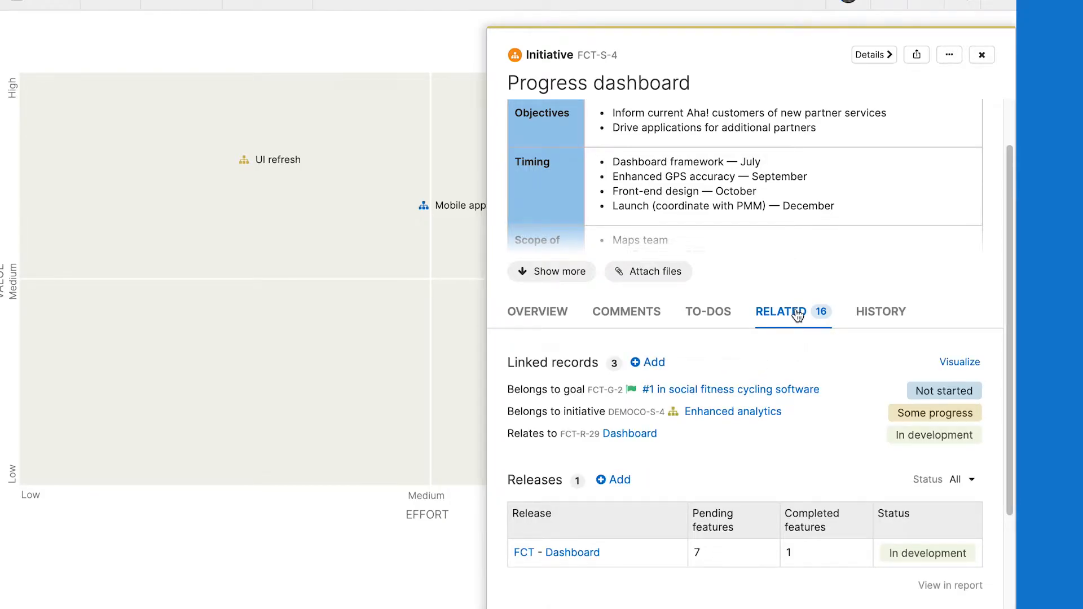
scroll(671, 493, "down", 6)
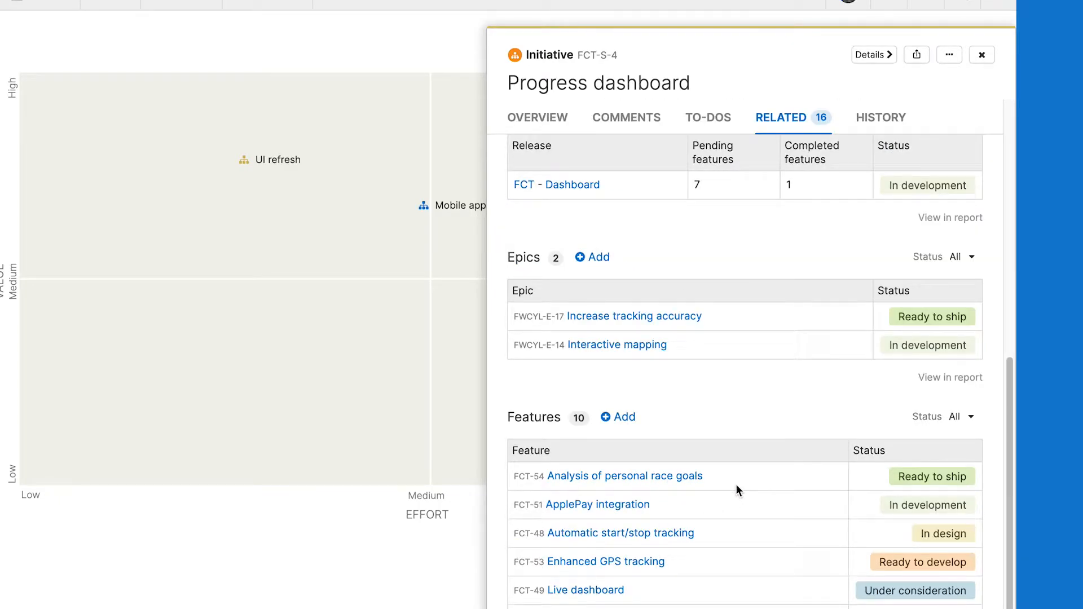
scroll(735, 484, "up", 6)
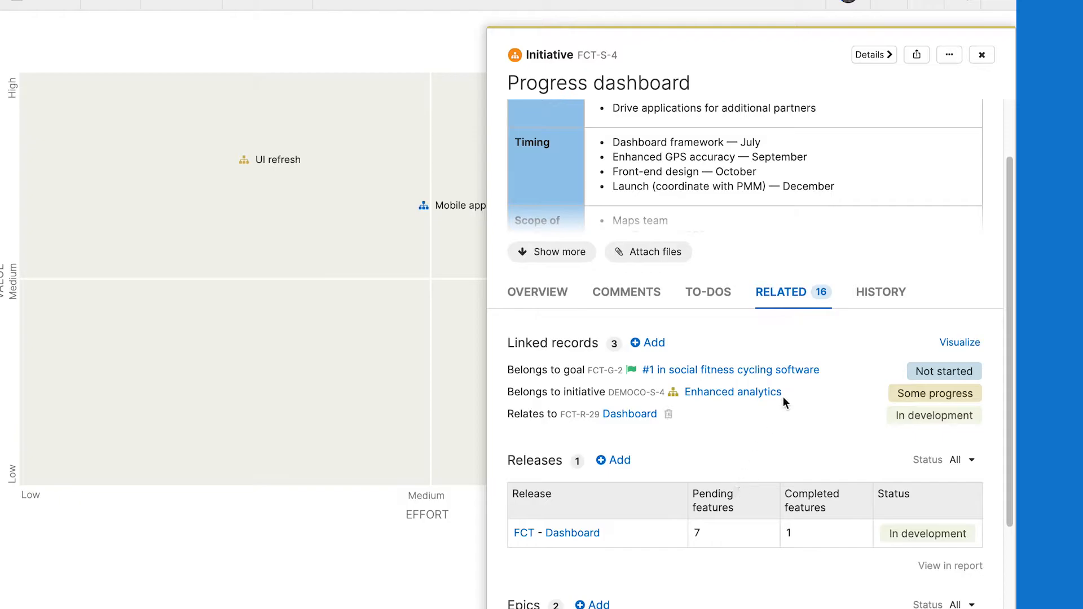
left_click(862, 295)
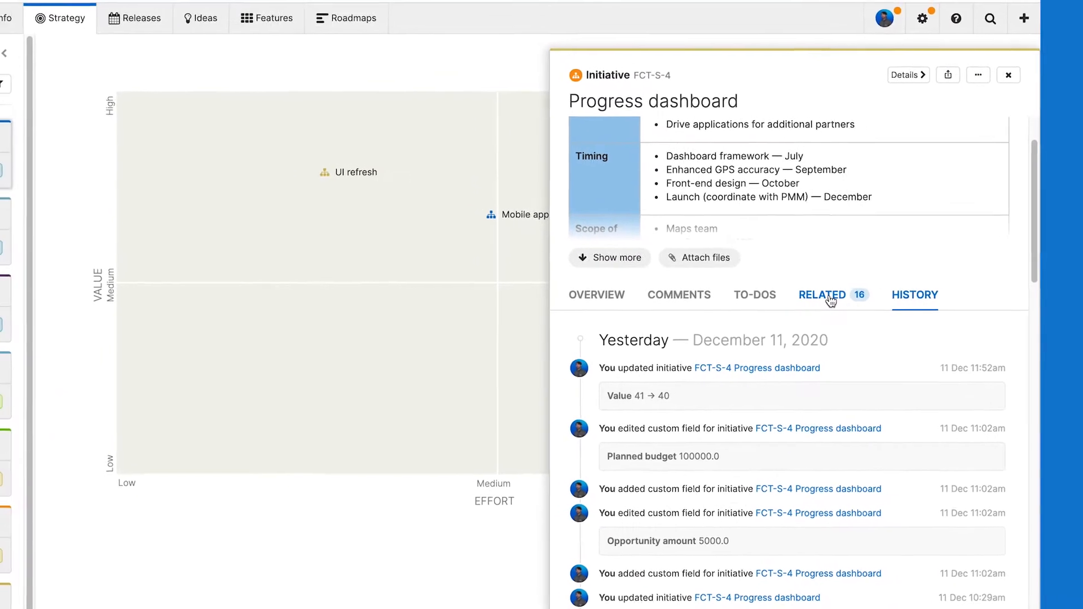
left_click(826, 295)
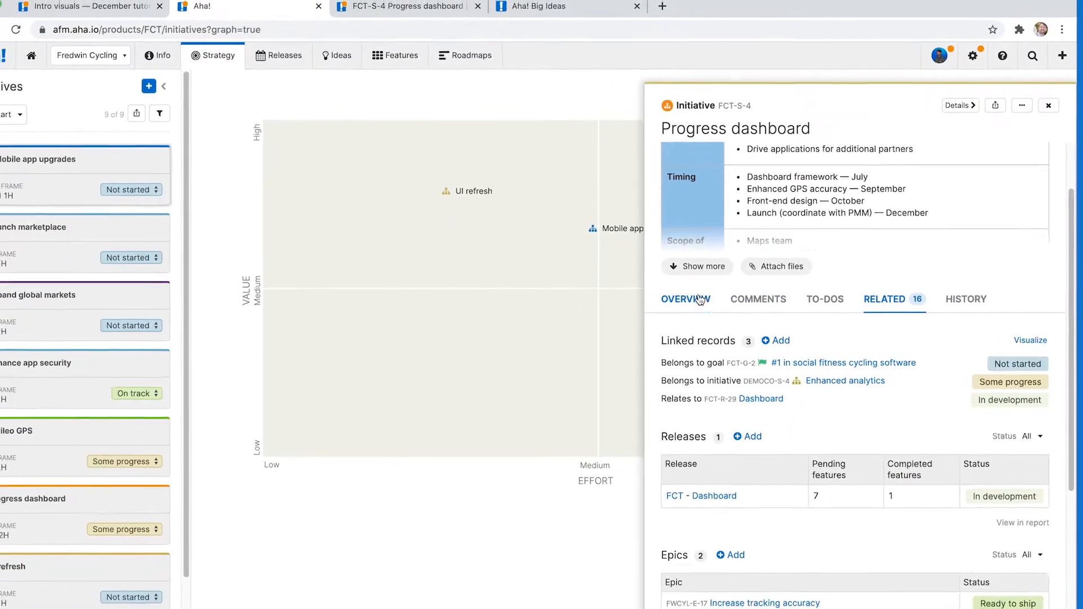
left_click(598, 295)
Switch to the Progress dashboard's full details page, reveal the initiatives list beside it, and expand and collapse the description
left_click(576, 496)
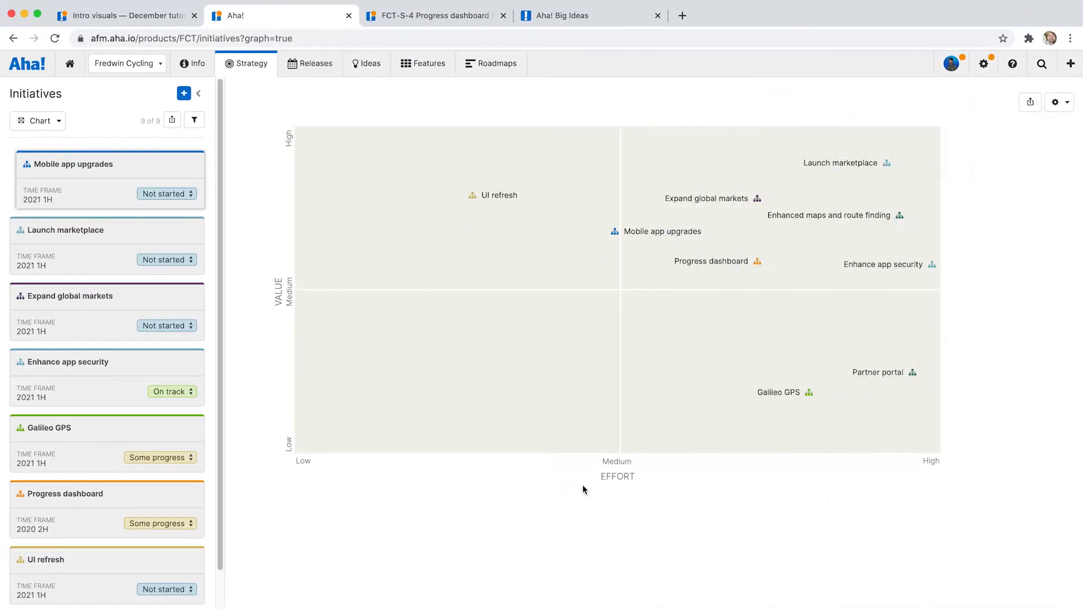
left_click(698, 267)
left_click(430, 16)
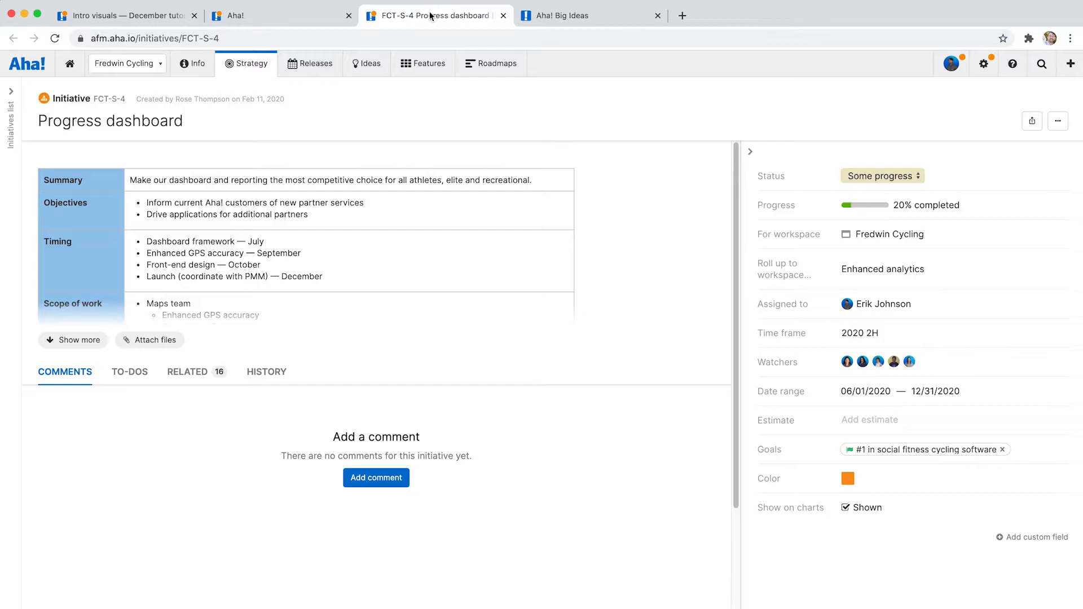
left_click(11, 111)
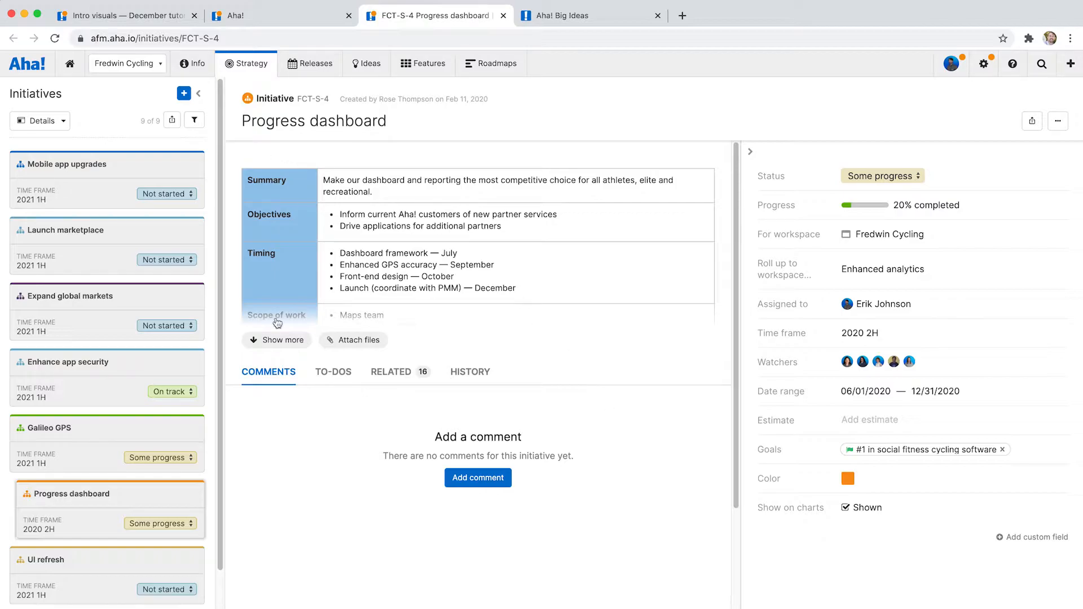
left_click(276, 339)
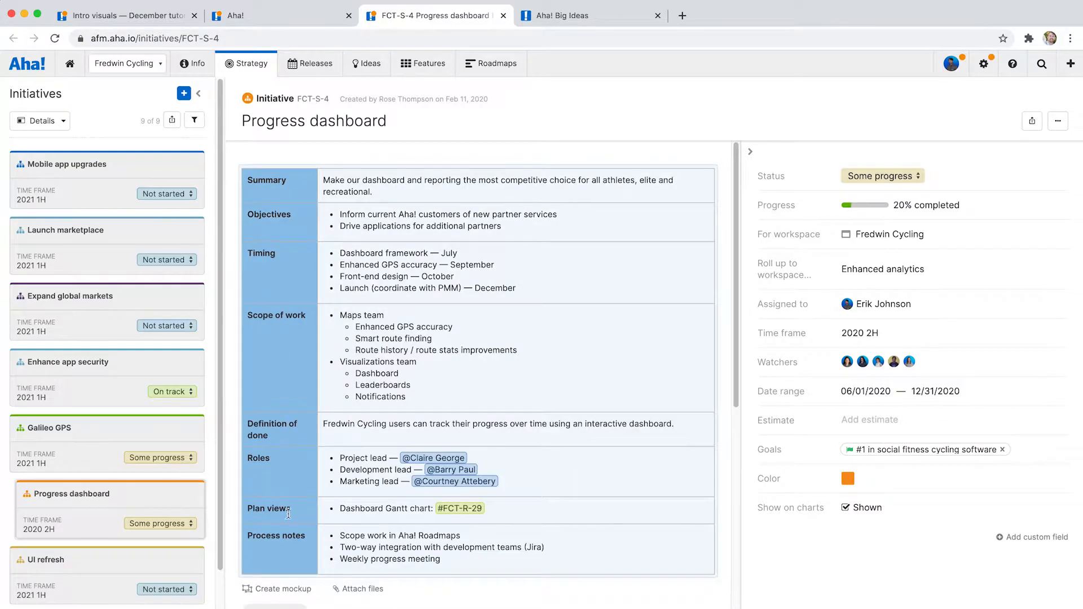
left_click(290, 597)
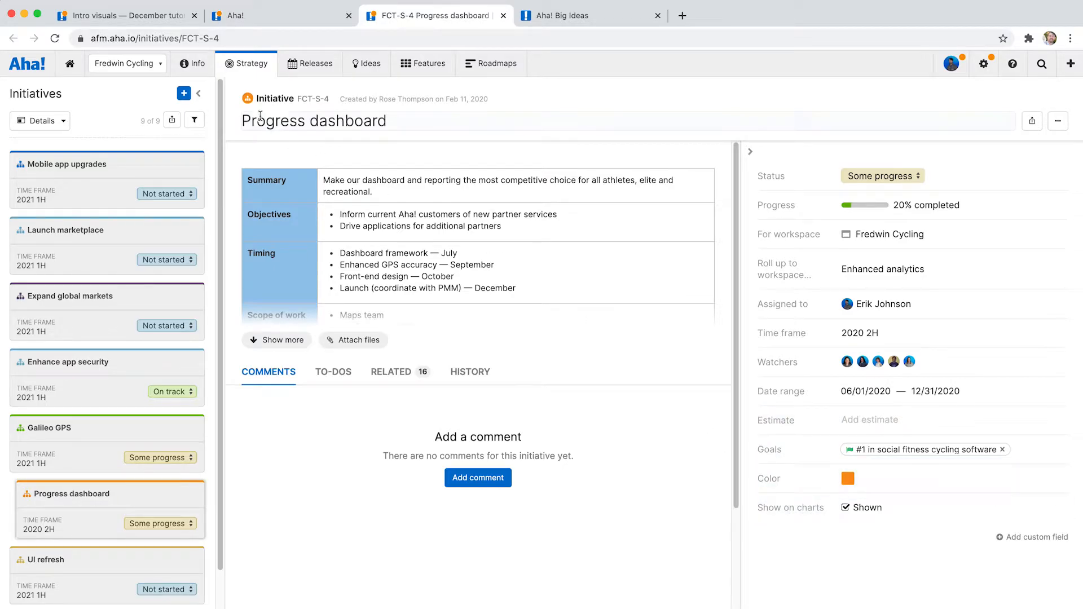
Hide the initiatives list on the details page, and collapse and restore the overview fields sidebar
left_click(198, 93)
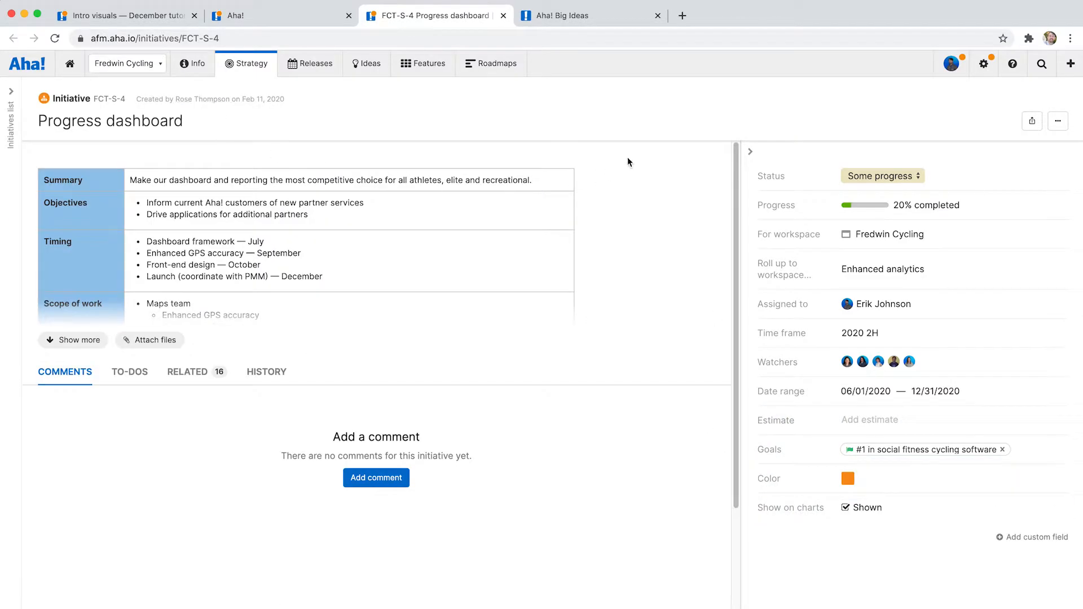
left_click(750, 151)
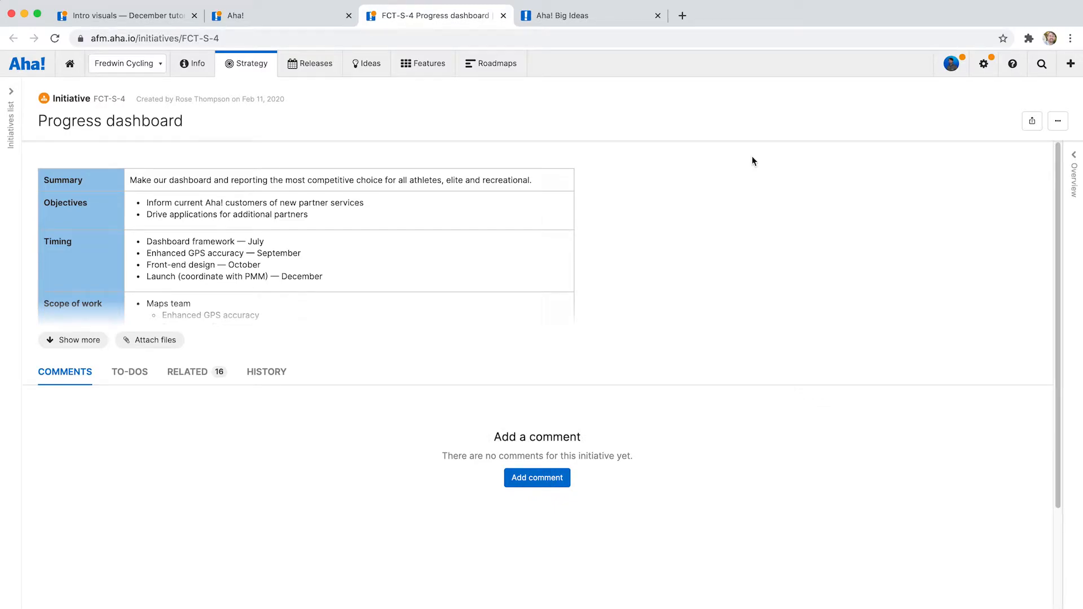
left_click(1068, 155)
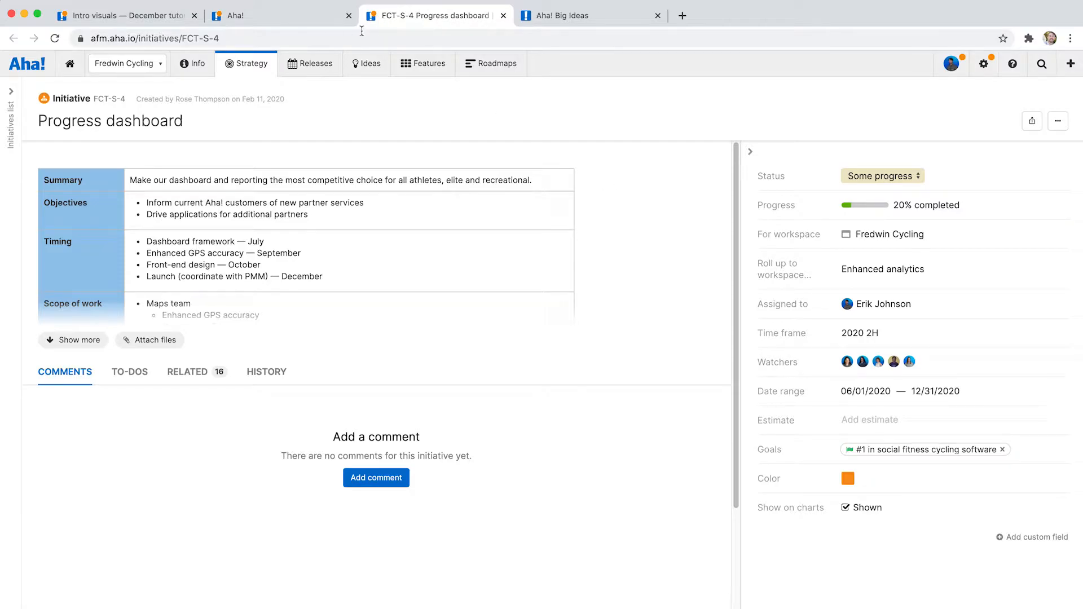
Return to the Progress dashboard drawer on the initiatives chart and examine its linked records, releases, epics and features
left_click(294, 21)
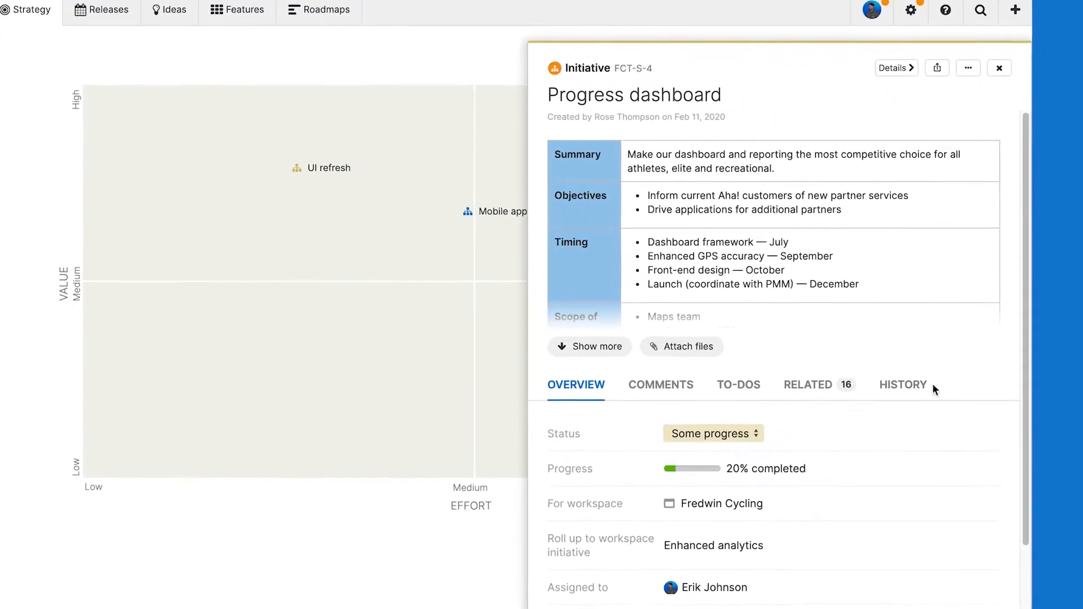
left_click(862, 387)
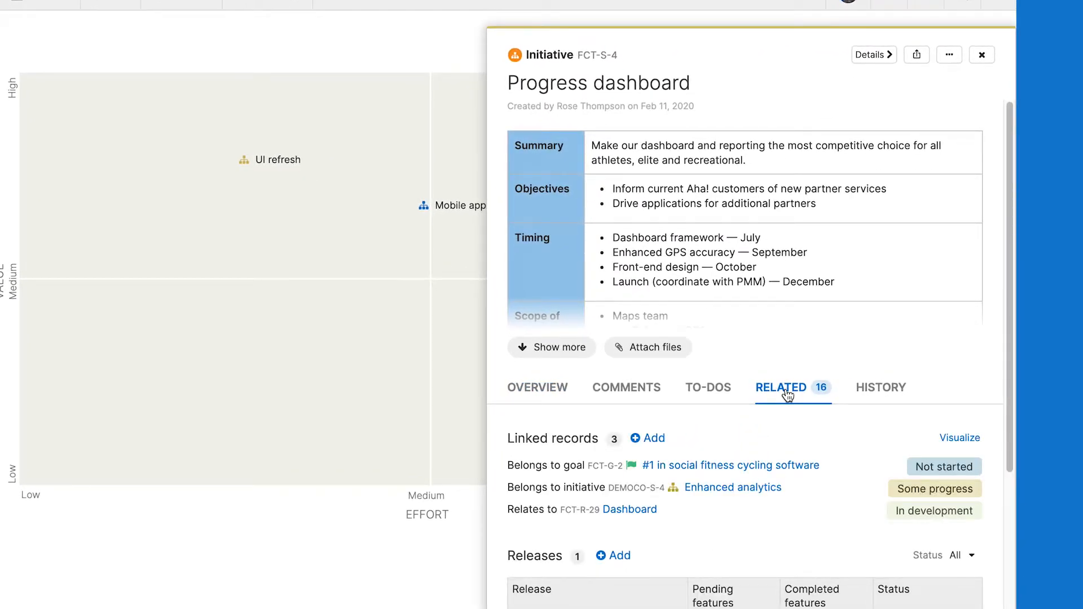
scroll(784, 412, "down", 8)
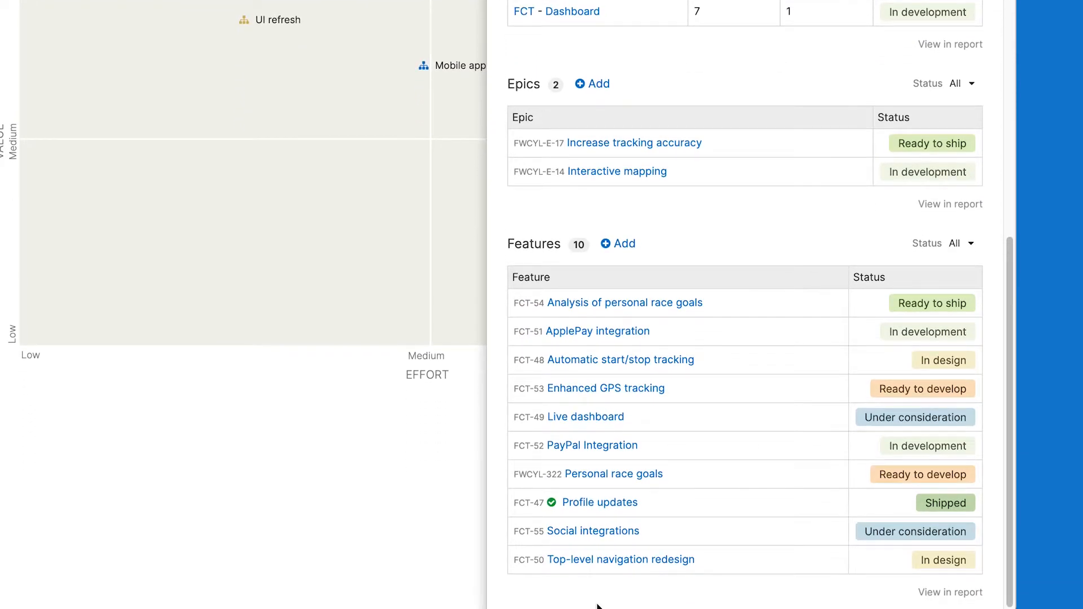
scroll(597, 606, "up", 9)
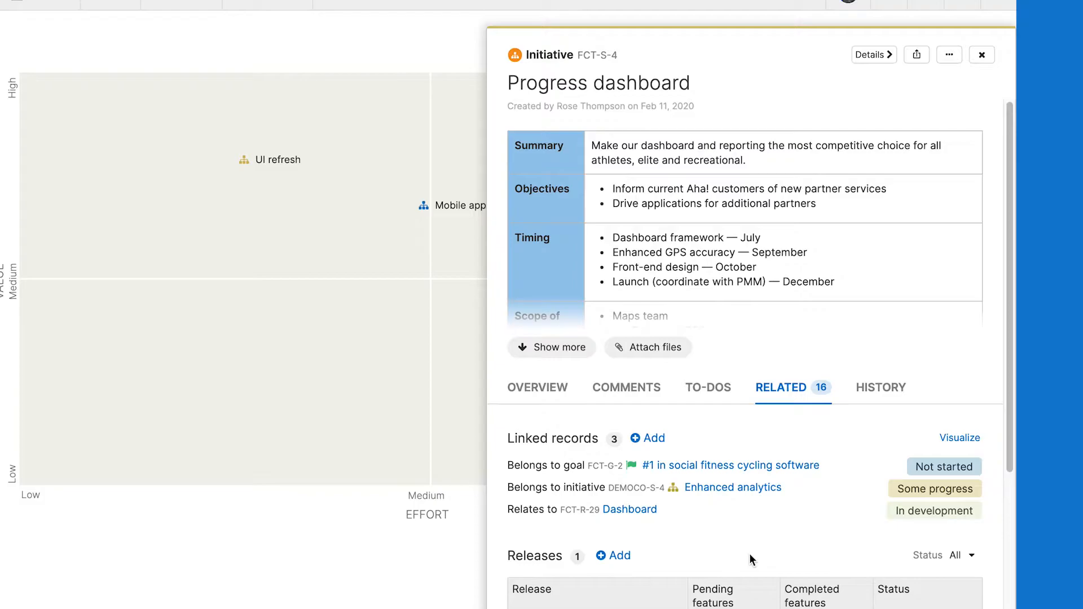
Start a new custom layout from the Progress dashboard initiative and preview its full-page view before returning to the drawer view
left_click(949, 55)
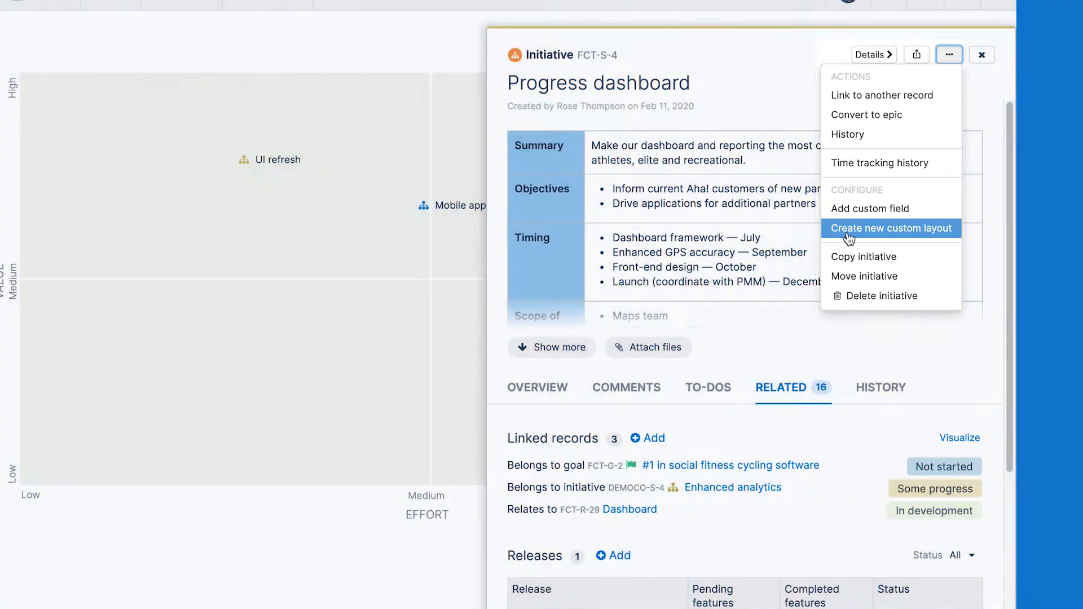
left_click(849, 232)
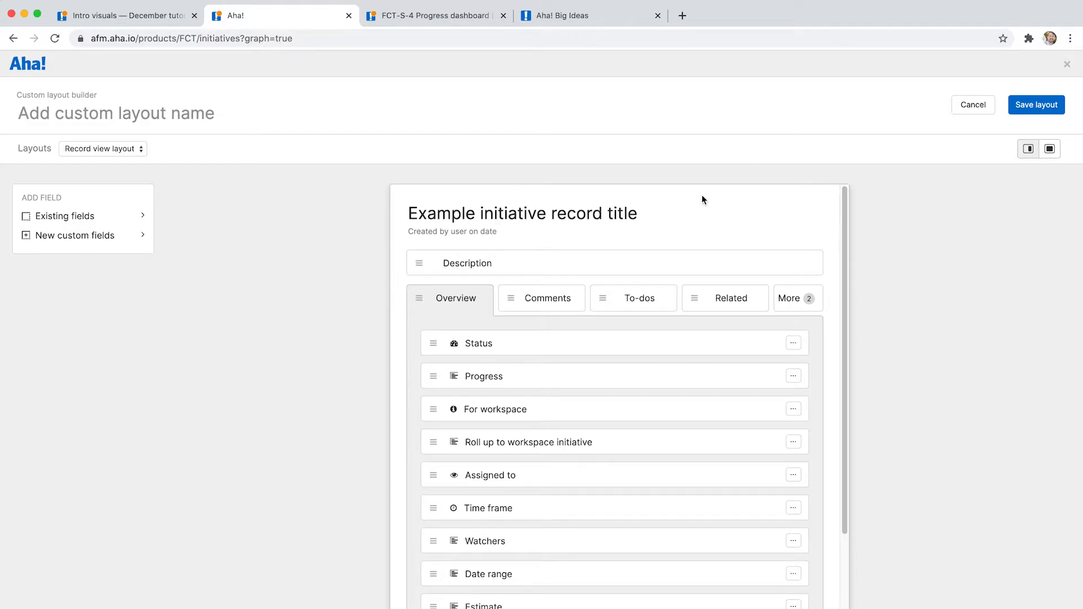
left_click(1050, 149)
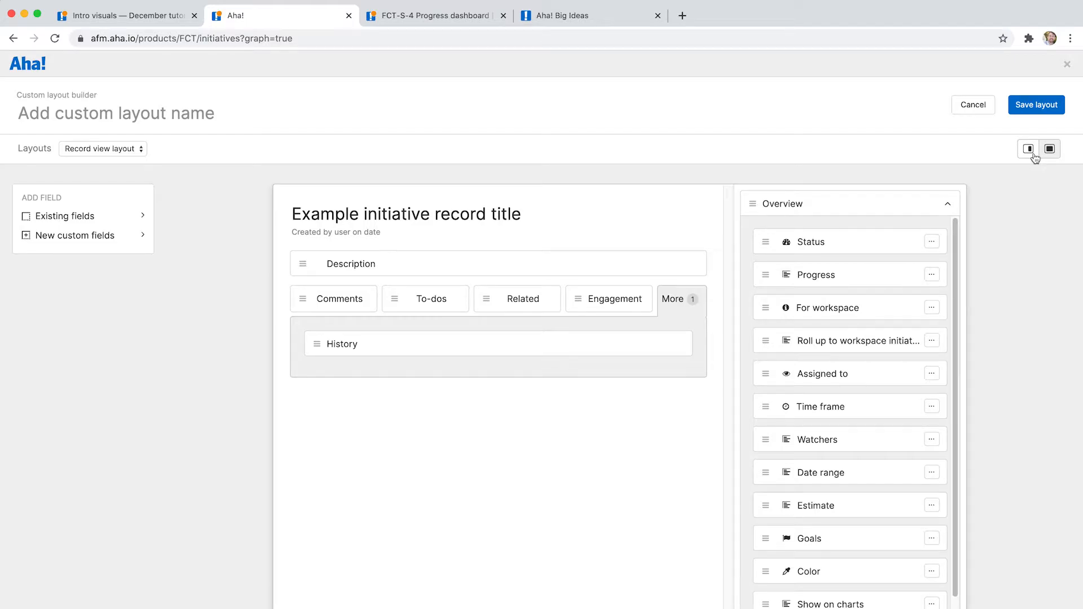
left_click(1030, 151)
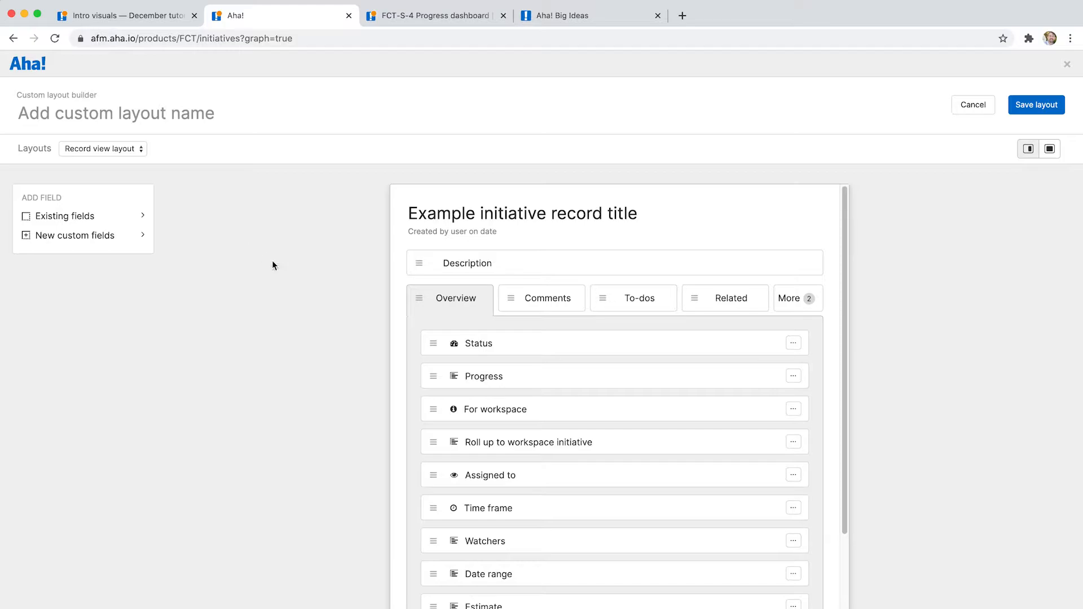
Find the existing custom field Opportunity amount by searching "opp" and add it to the Overview fields below Roll up to workspace initiative
scroll(395, 341, "down", 3)
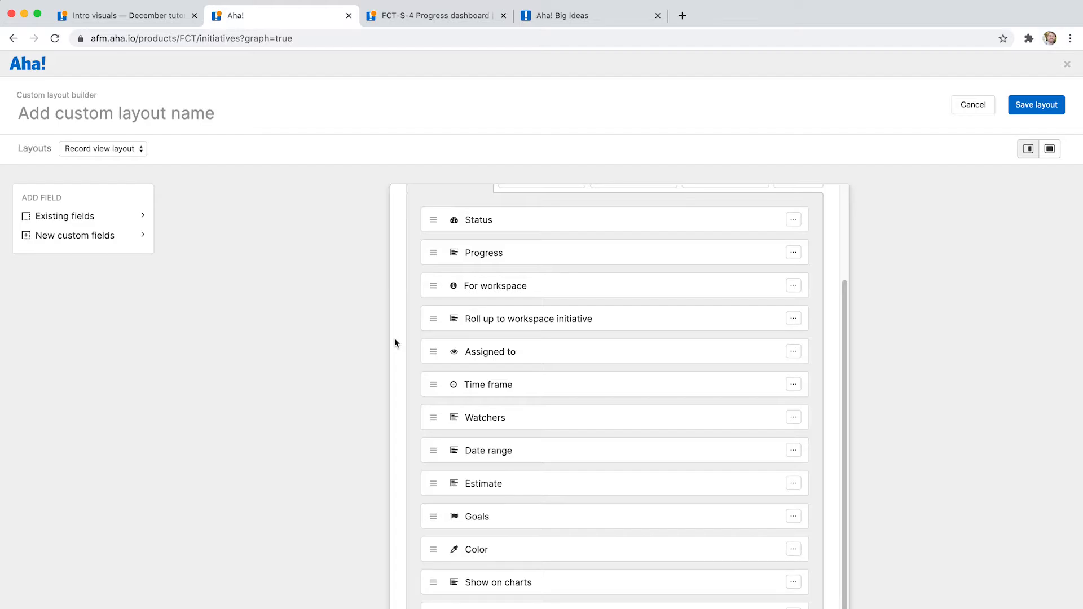
scroll(394, 341, "down", 1)
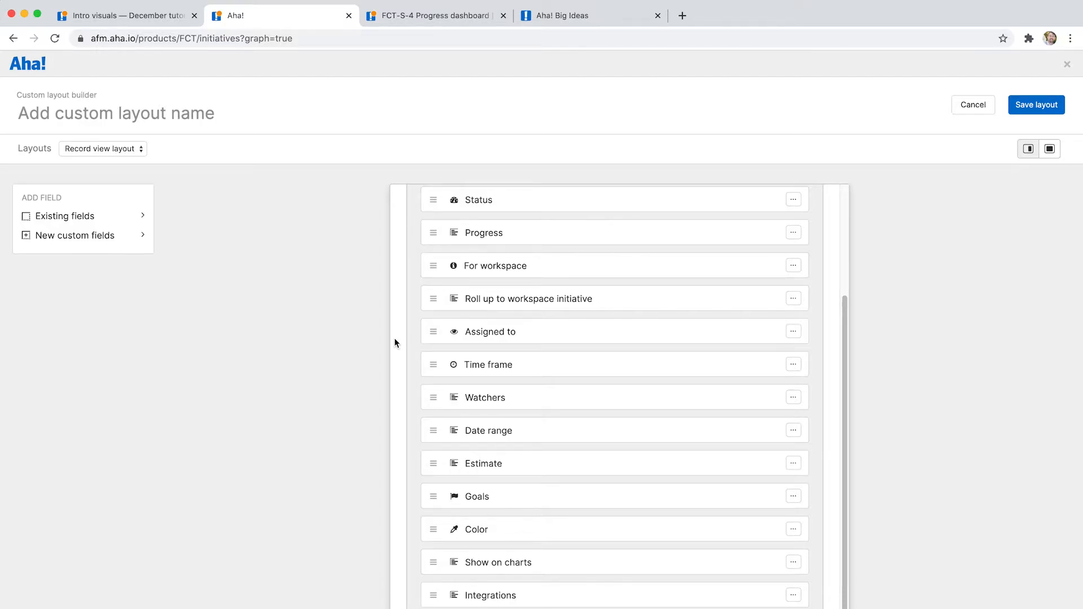
scroll(395, 339, "up", 2)
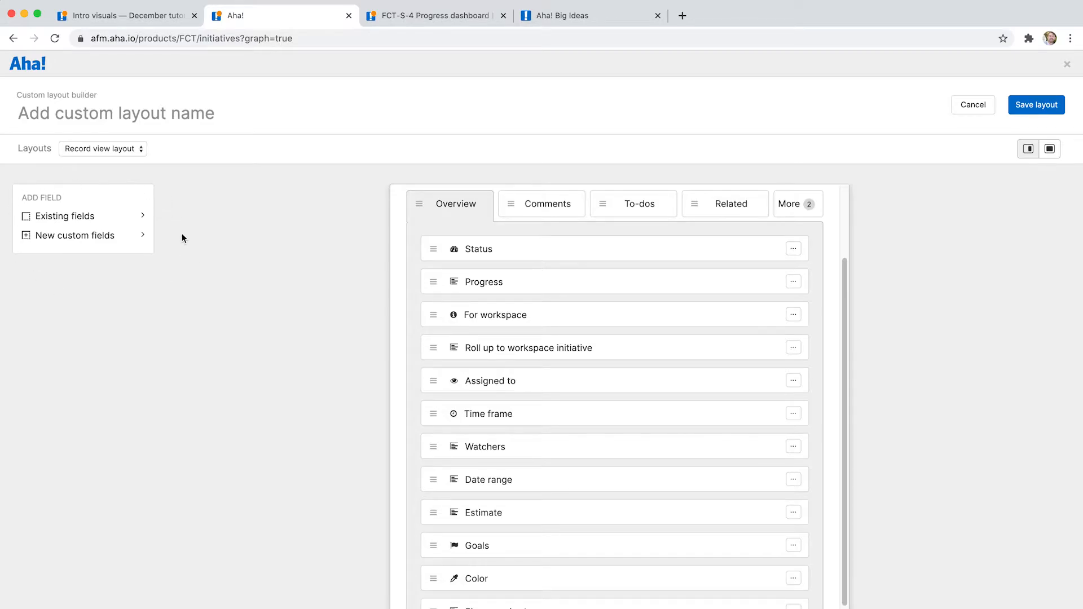
left_click(127, 221)
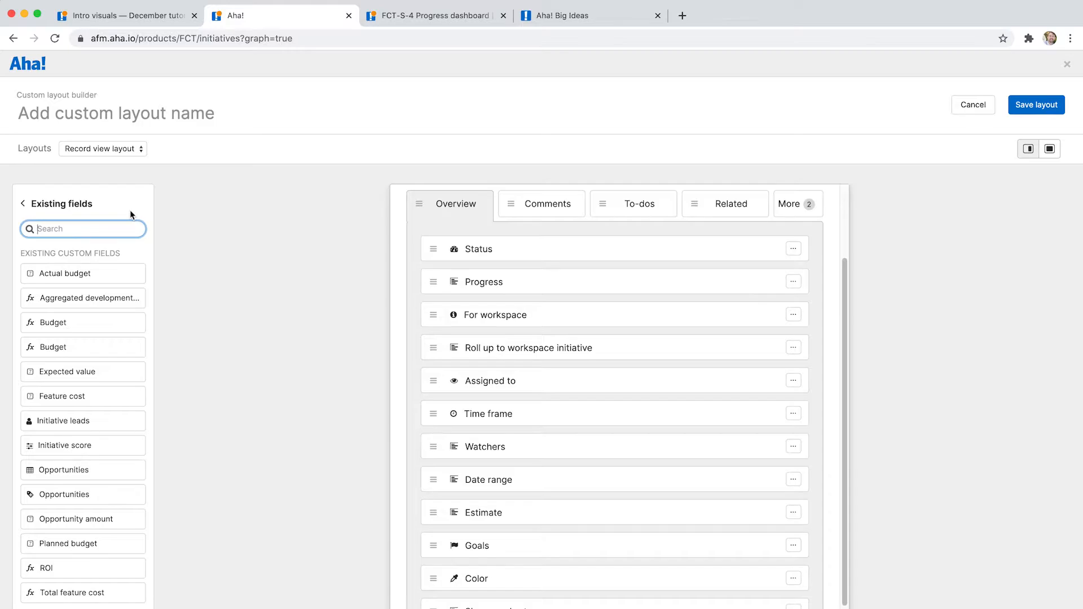
type("opp")
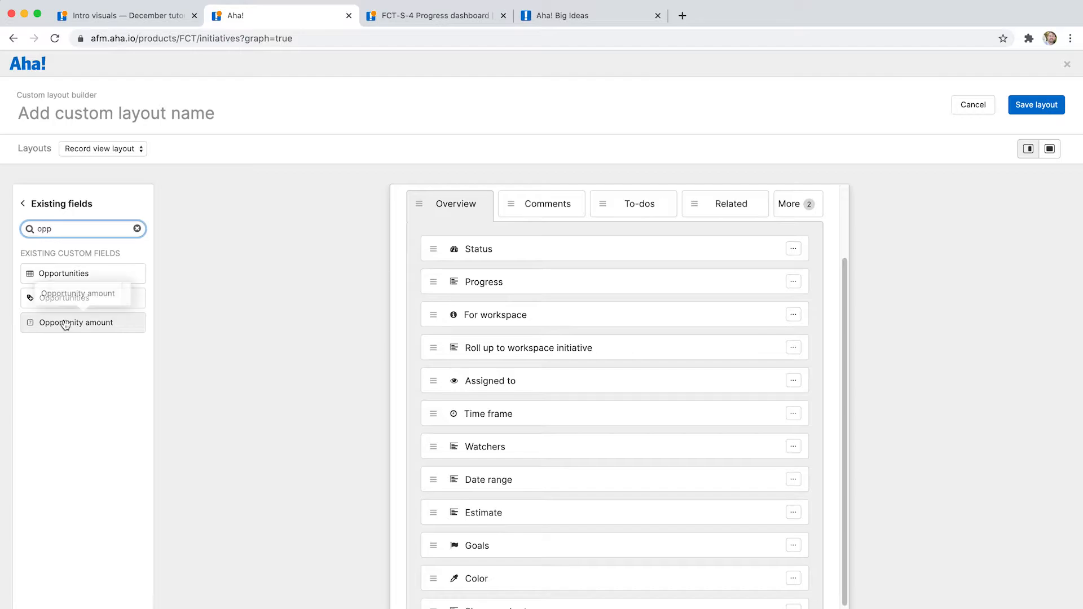
left_click_drag(51, 332, 481, 373)
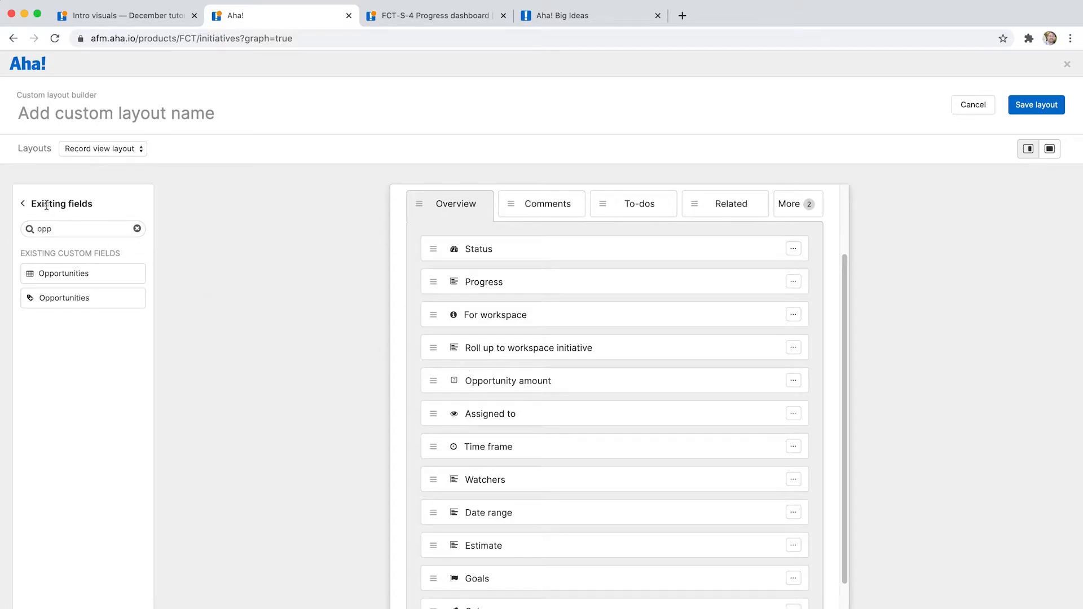
Add the existing custom field Planned budget to the Overview fields between Watchers and Date range
left_click(23, 205)
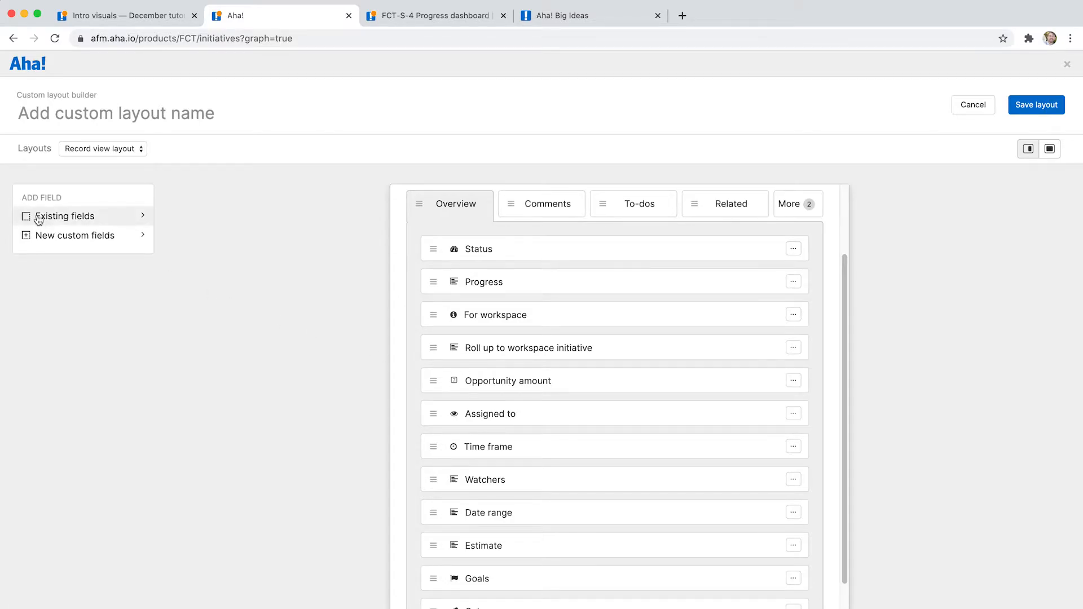
left_click(36, 216)
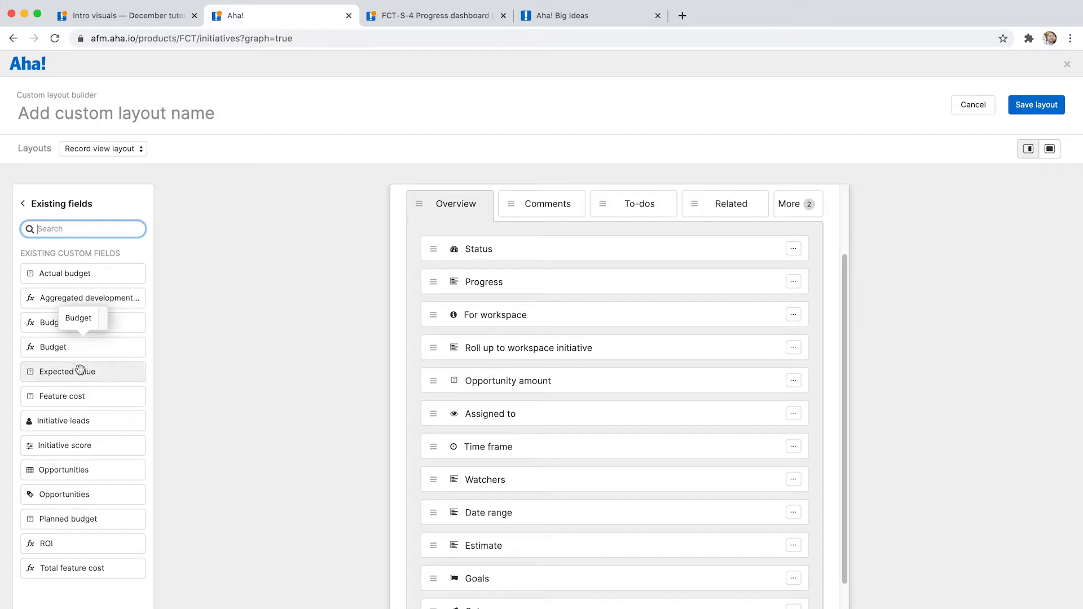
left_click_drag(103, 519, 500, 495)
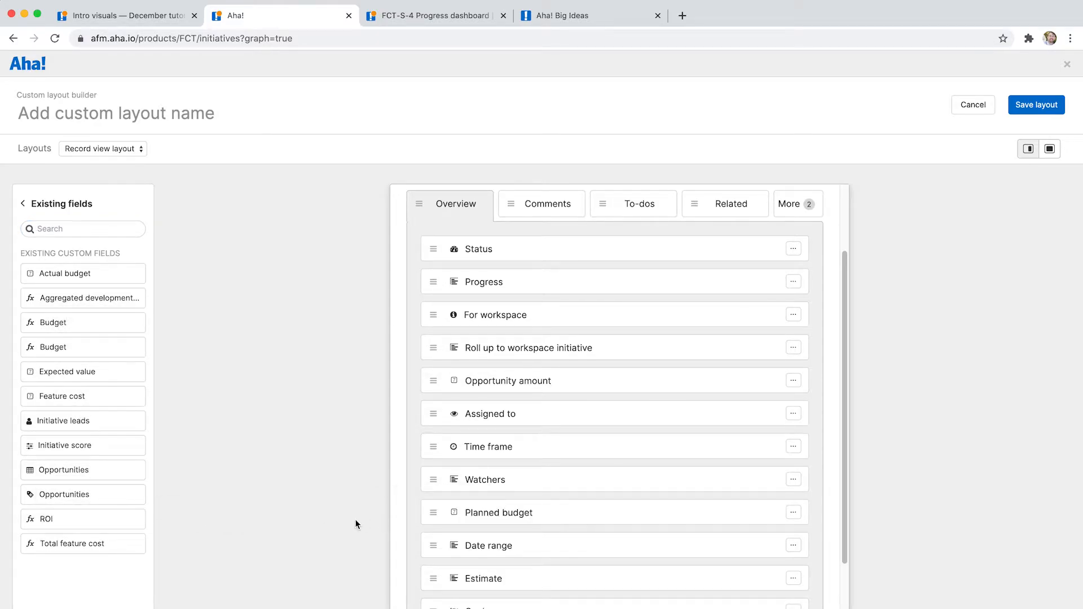
left_click(23, 207)
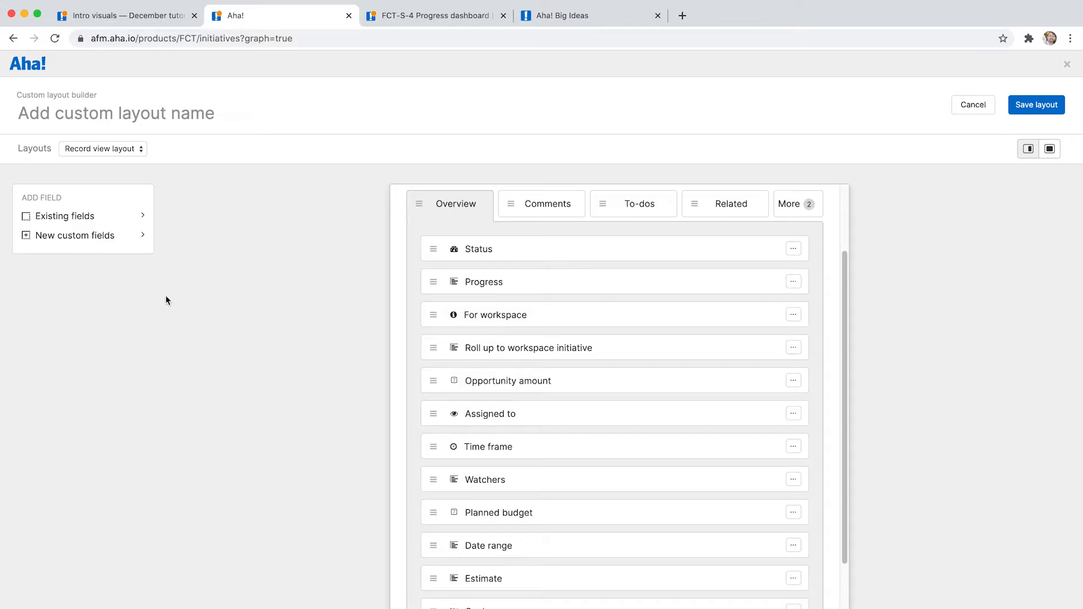
Move the Assigned to field directly below Progress in the Overview fields
scroll(406, 303, "up", 3)
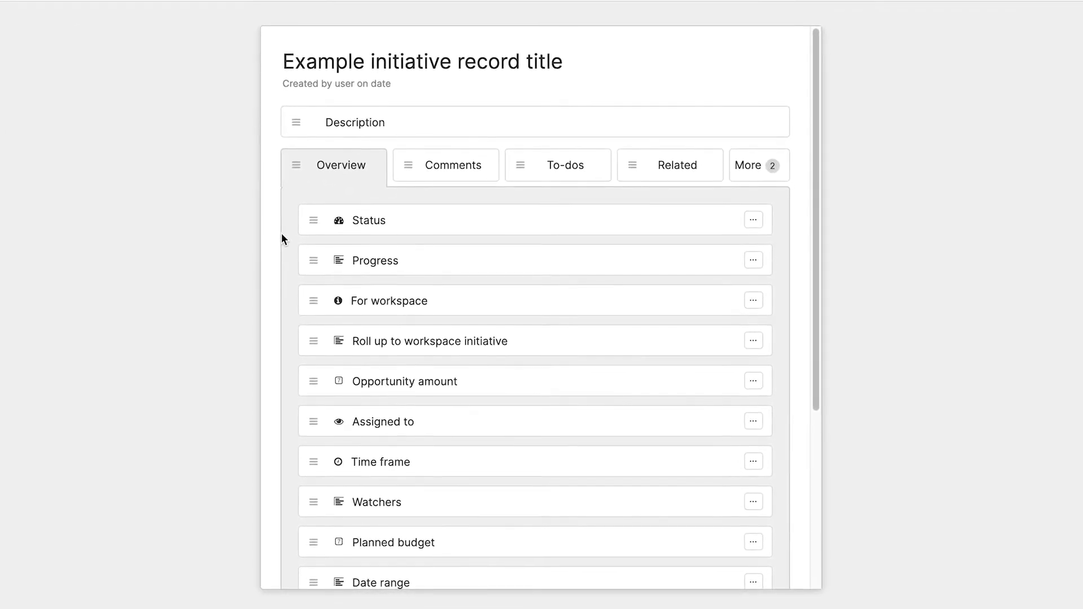
scroll(281, 233, "down", 2)
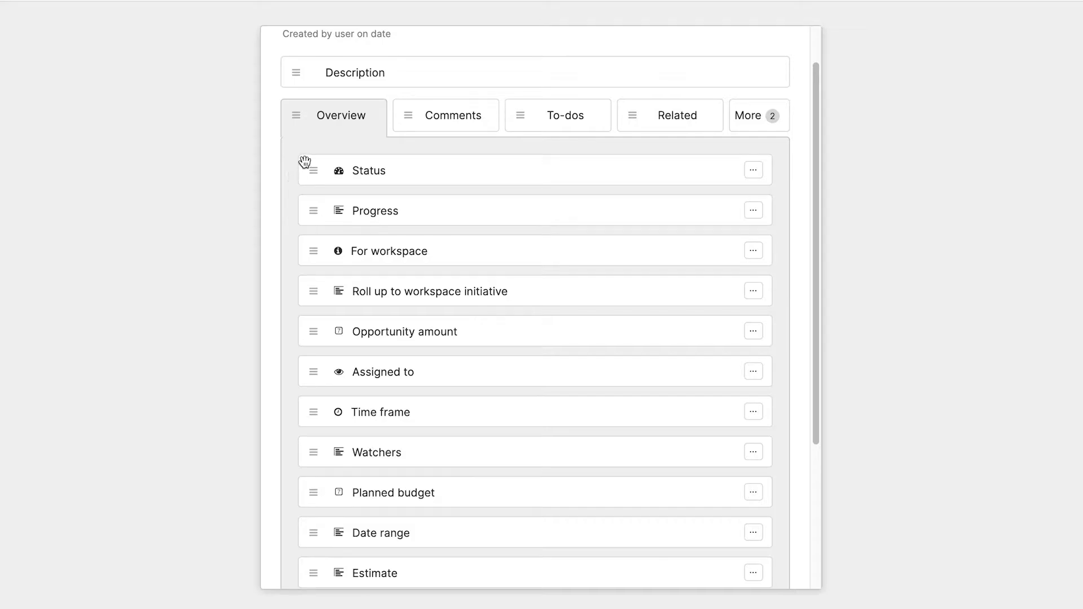
left_click_drag(305, 371, 298, 240)
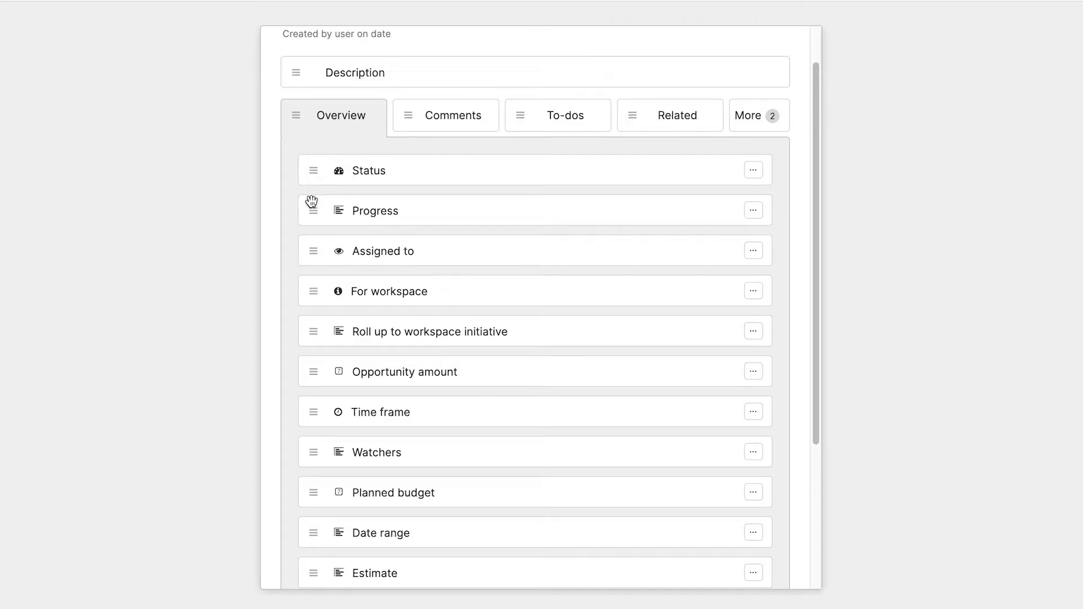
Move Opportunity amount directly above Planned budget, and Estimate directly above Date range
scroll(310, 201, "down", 5)
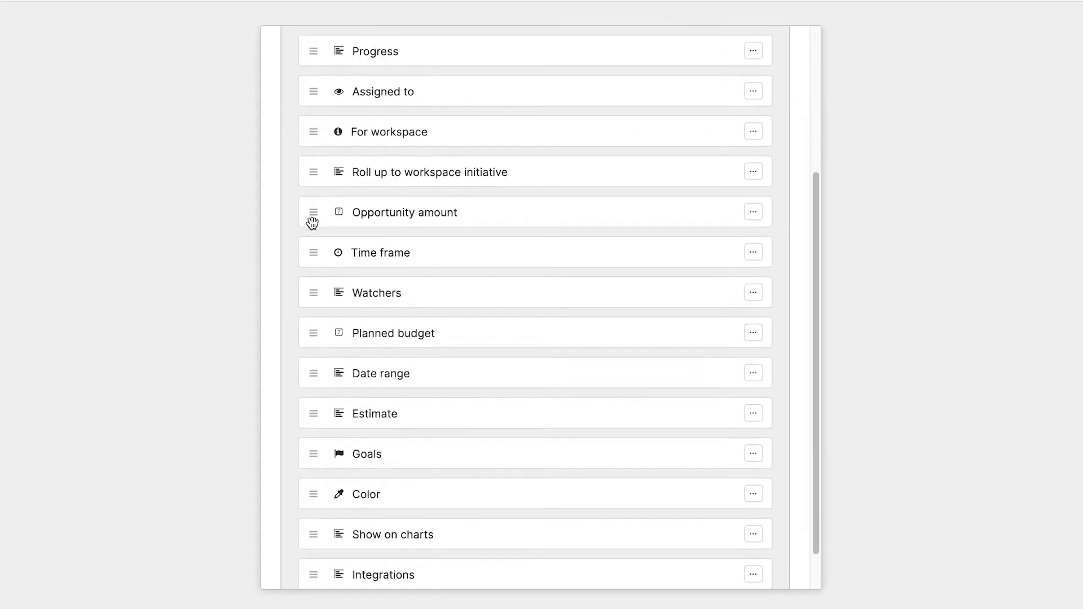
left_click_drag(314, 215, 307, 296)
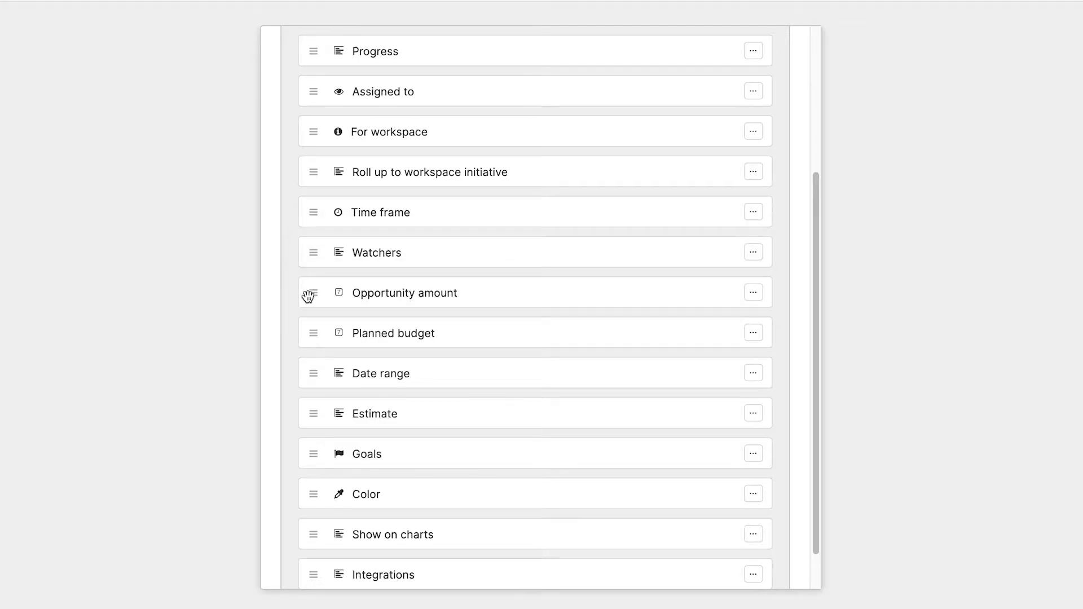
left_click_drag(316, 404, 319, 361)
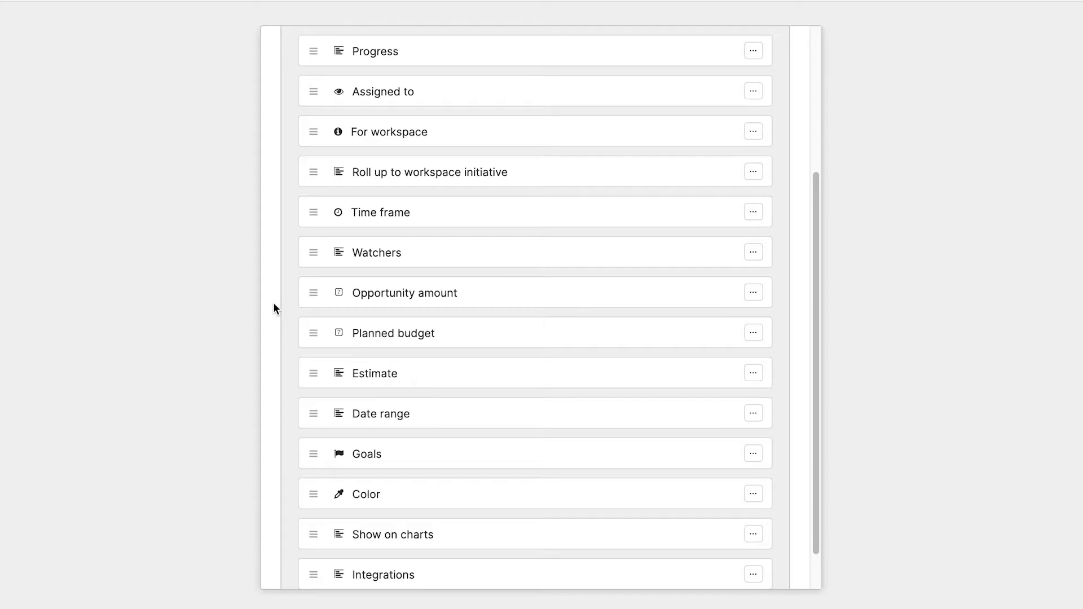
Place the Related section directly after Overview and preview the layout in the full-page view
scroll(273, 303, "up", 4)
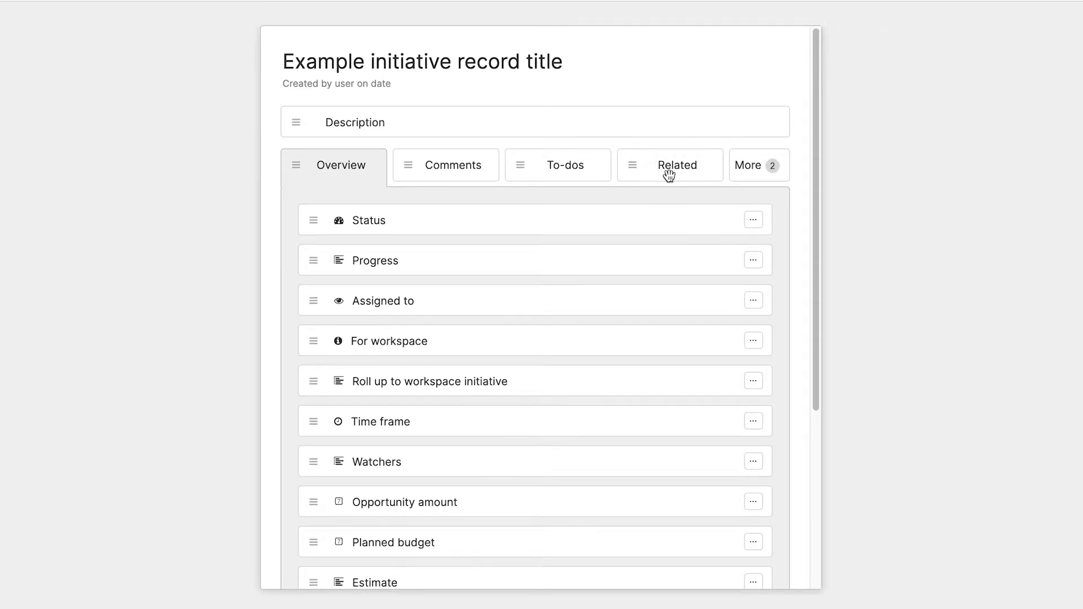
left_click_drag(681, 172, 464, 174)
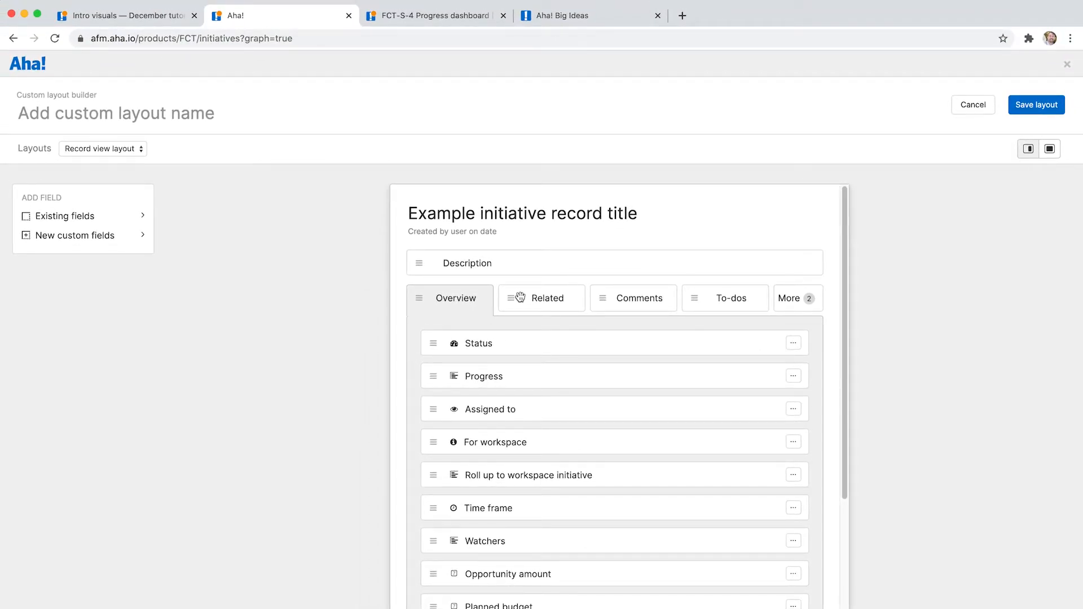
left_click(1051, 150)
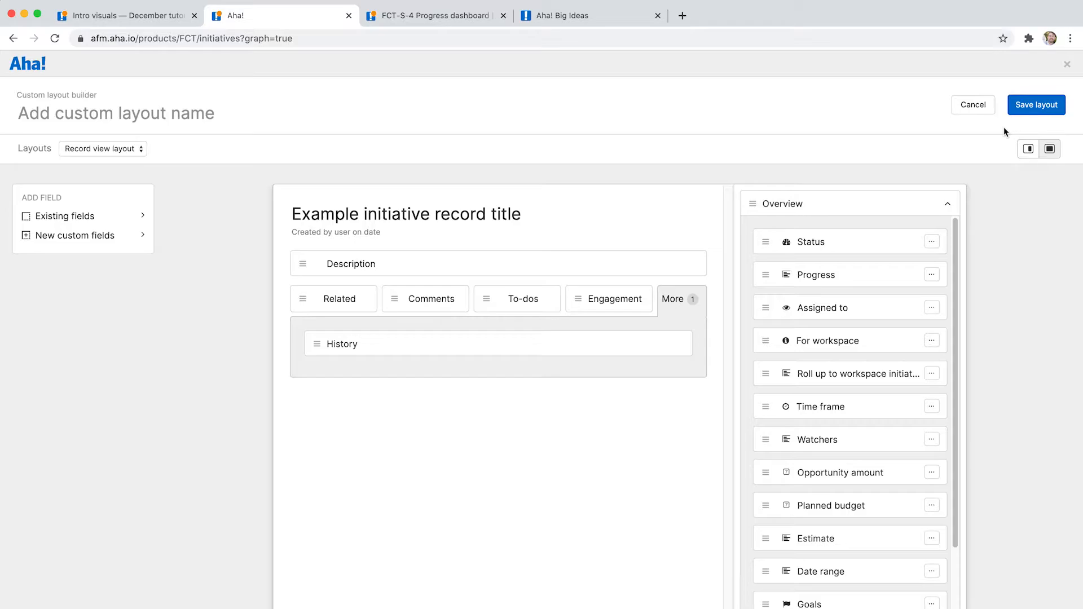
Name the custom layout "Fredwin Technologies Initiatives Layout" and save it
left_click(54, 115)
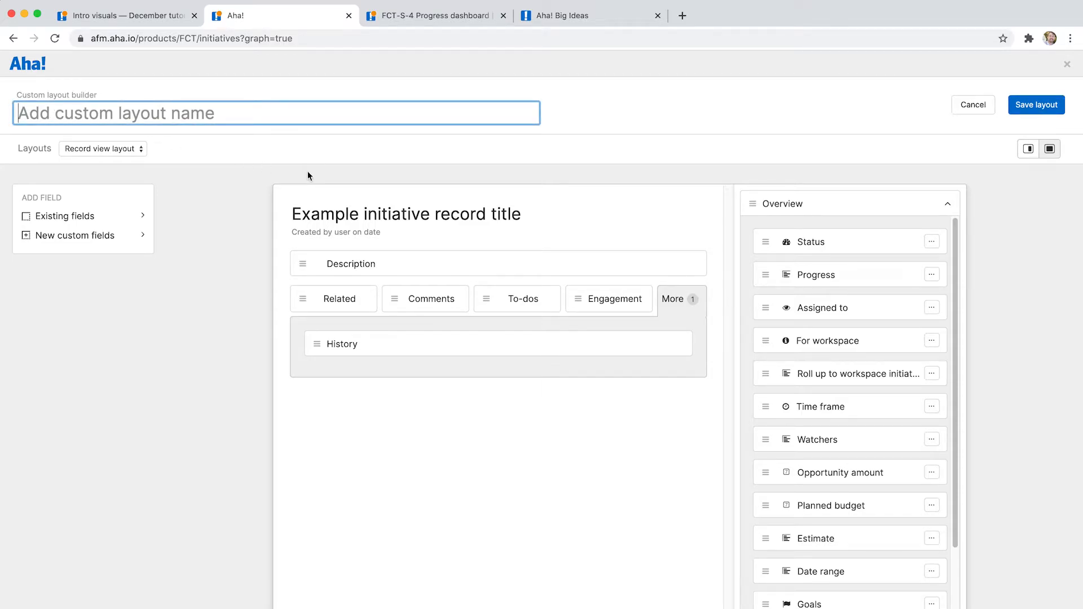
type("Fredwin Technologies")
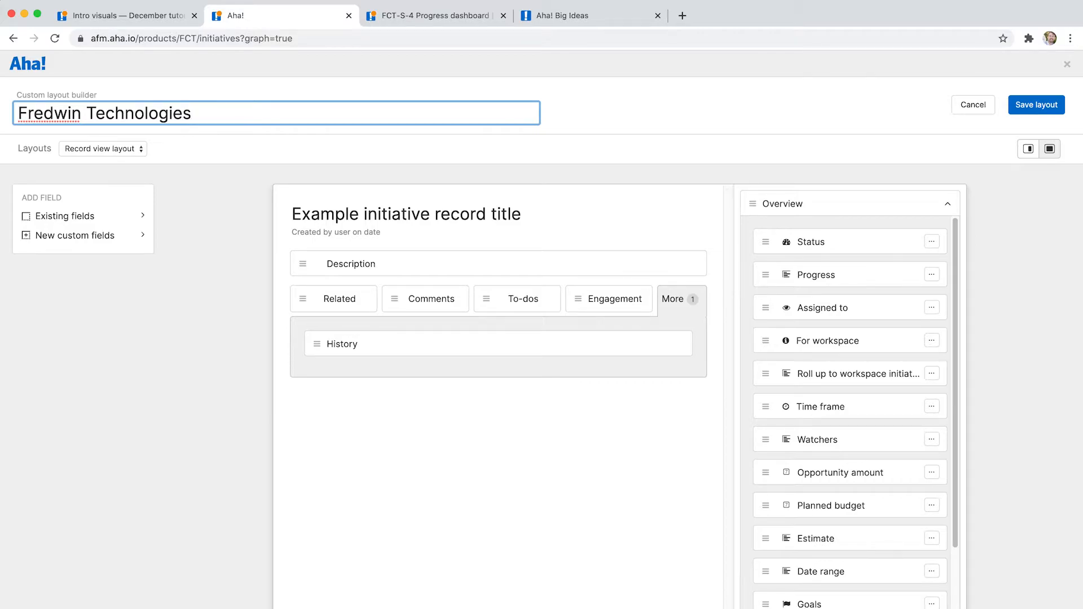
type(" Initiatives Layout")
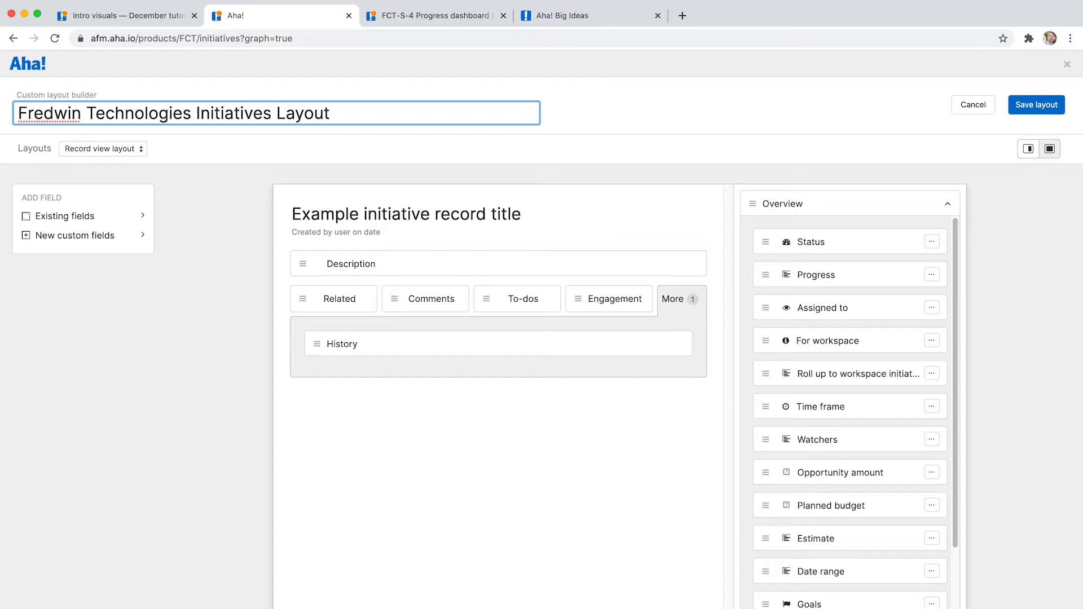
left_click(619, 136)
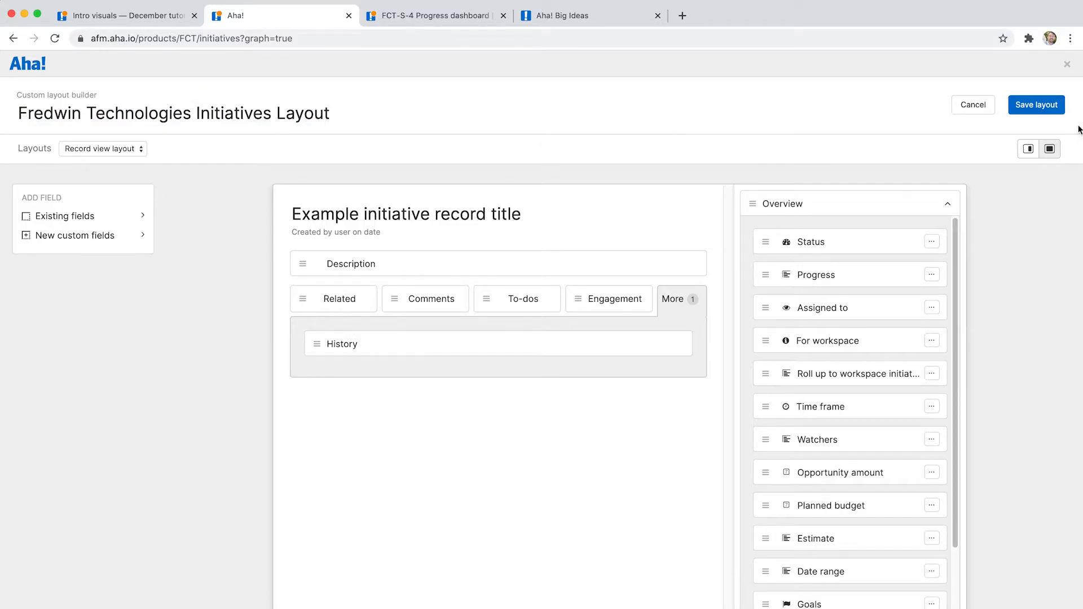
left_click(1041, 110)
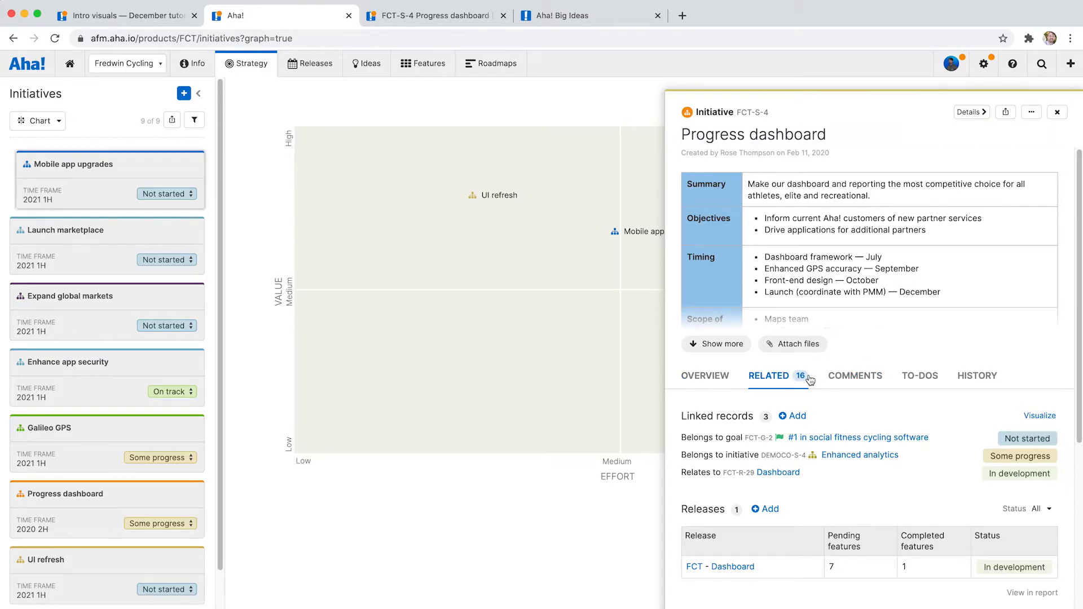
Examine the customized overview fields in the Progress dashboard drawer and the related records on its full details page
left_click(714, 374)
scroll(715, 376, "down", 4)
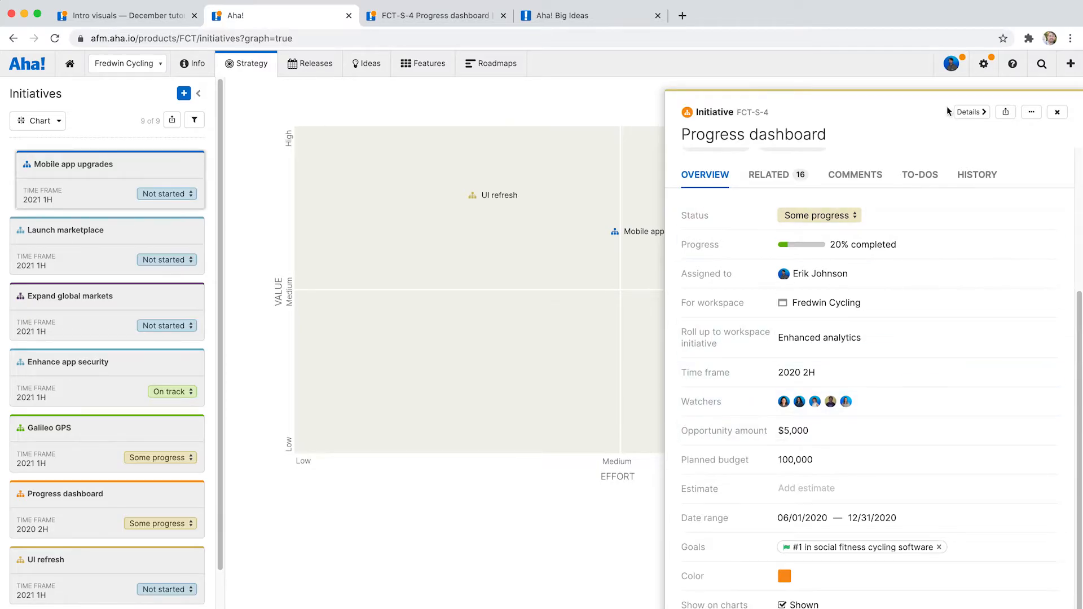
left_click(986, 115)
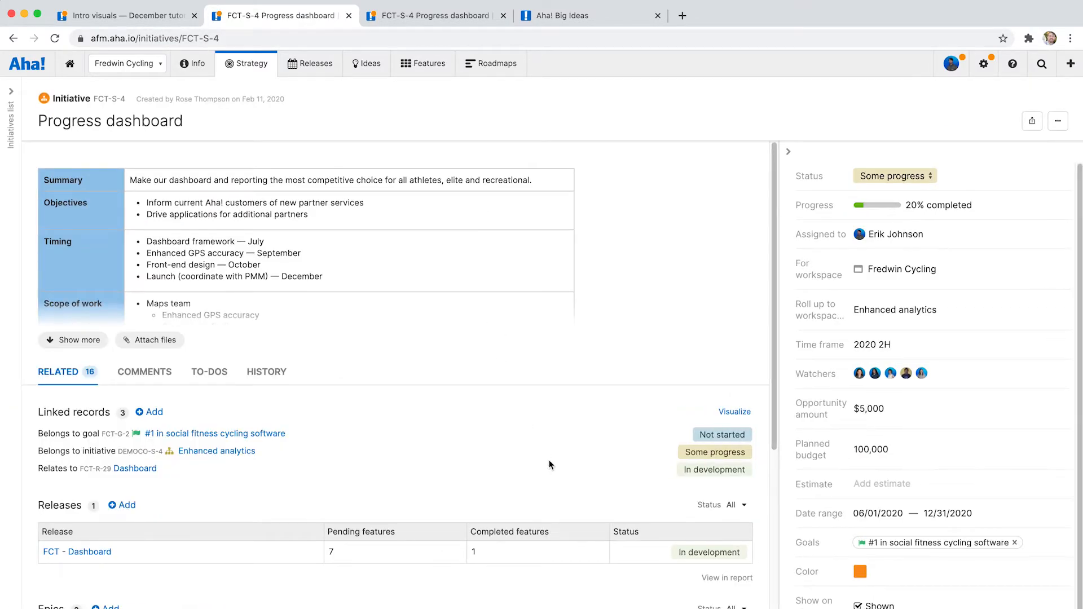
scroll(424, 465, "down", 4)
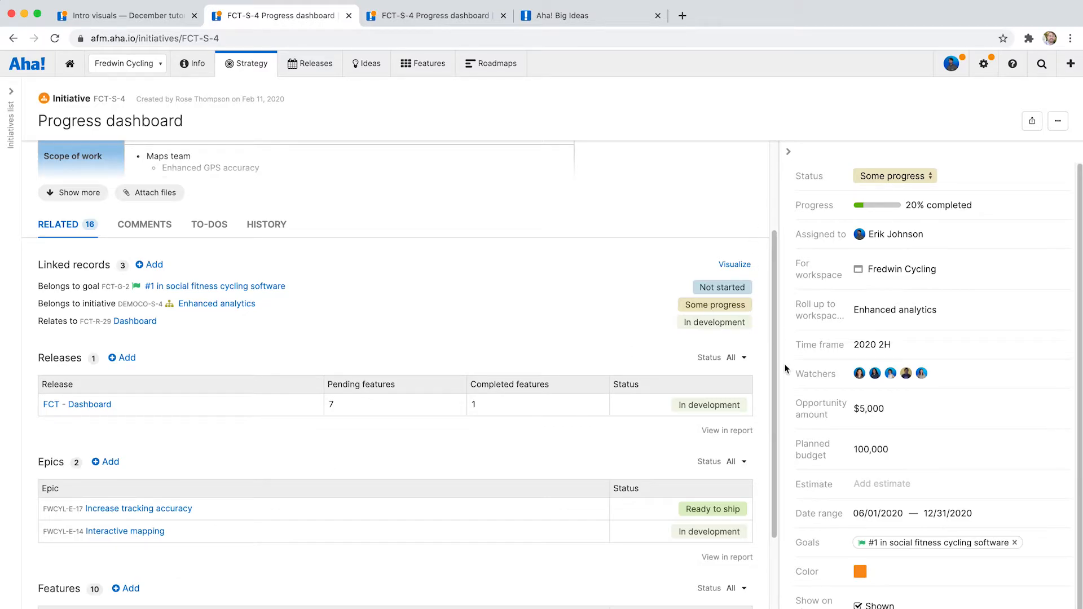
scroll(398, 319, "up", 4)
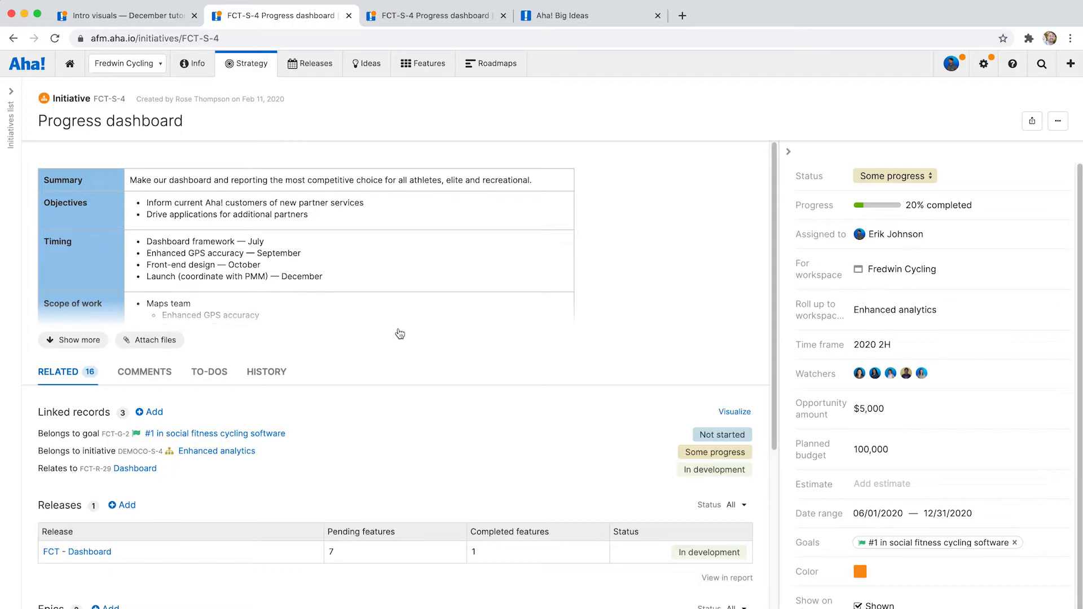
Close the duplicate Progress dashboard browser tab and open a new idea form in the Aha! Big Ideas portal
left_click(504, 21)
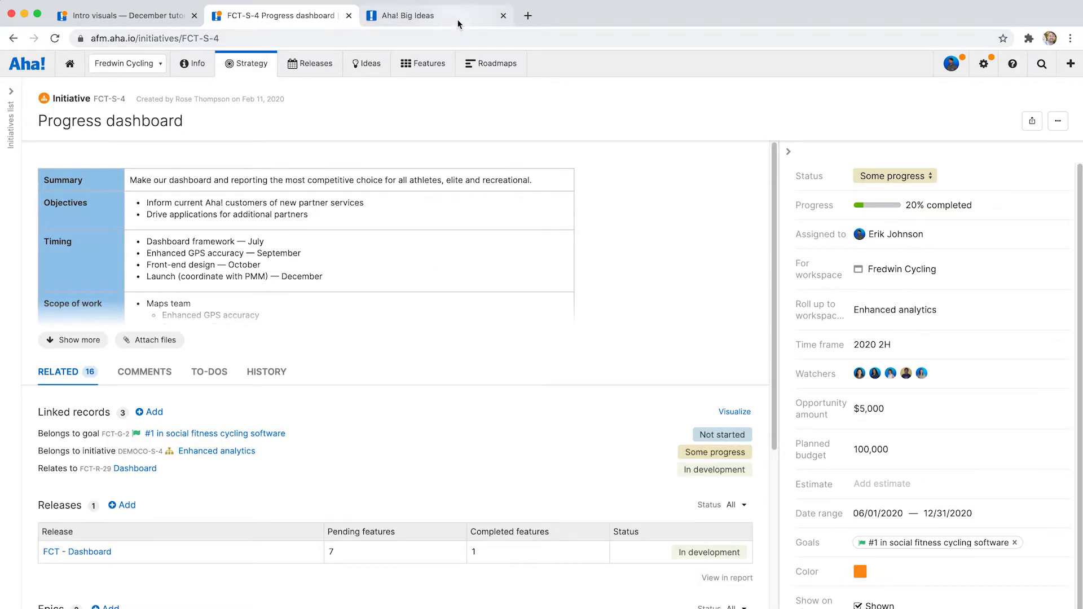
left_click(458, 24)
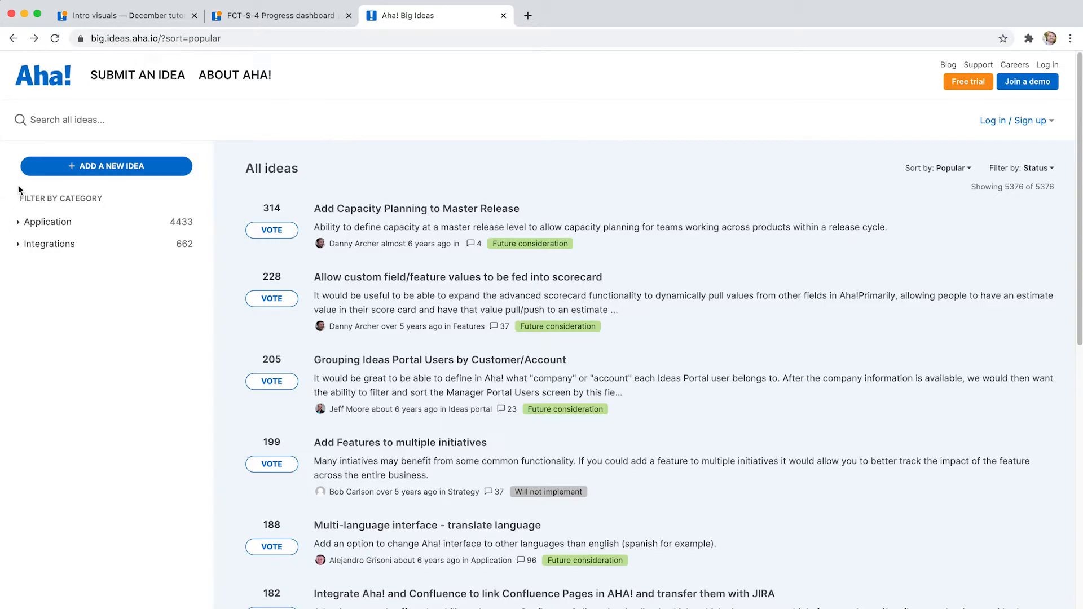
left_click(76, 169)
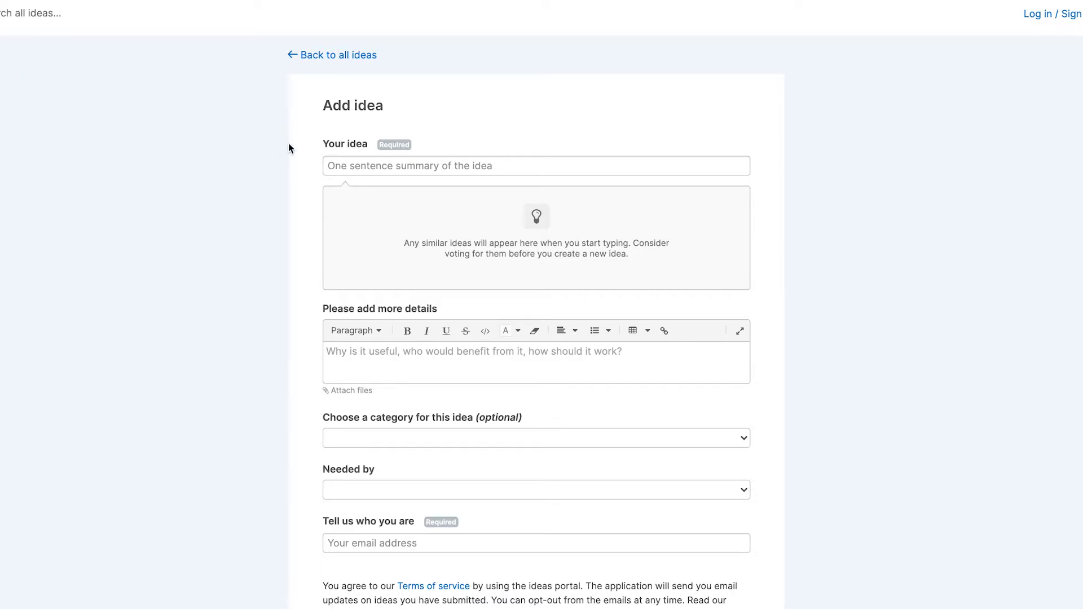
Examine the Add idea form's summary, details, category, needed-by and contact fields
scroll(299, 150, "down", 2)
scroll(268, 293, "down", 3)
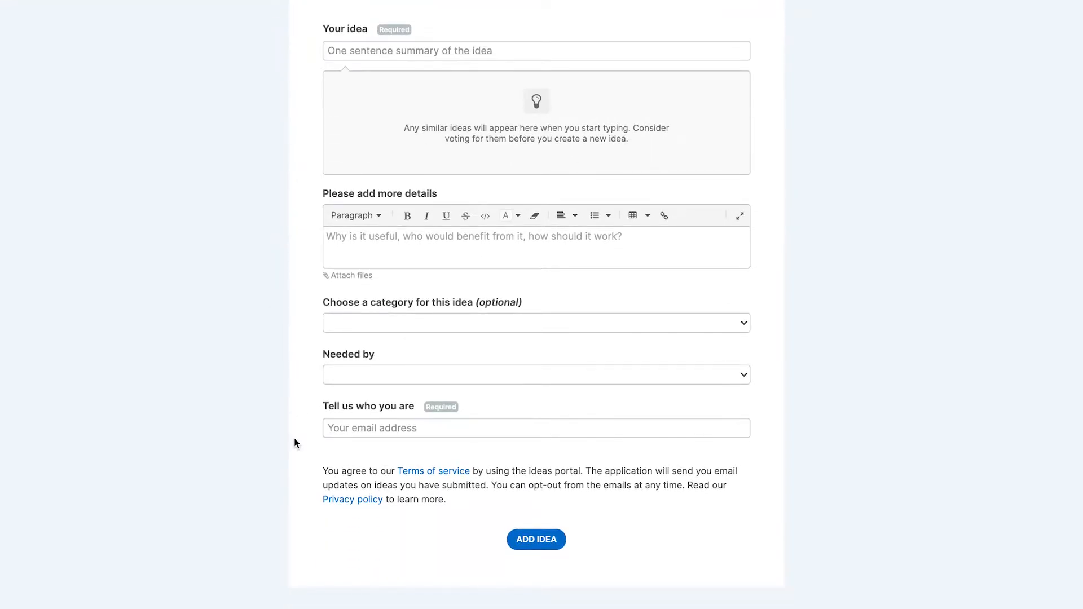
scroll(295, 443, "up", 3)
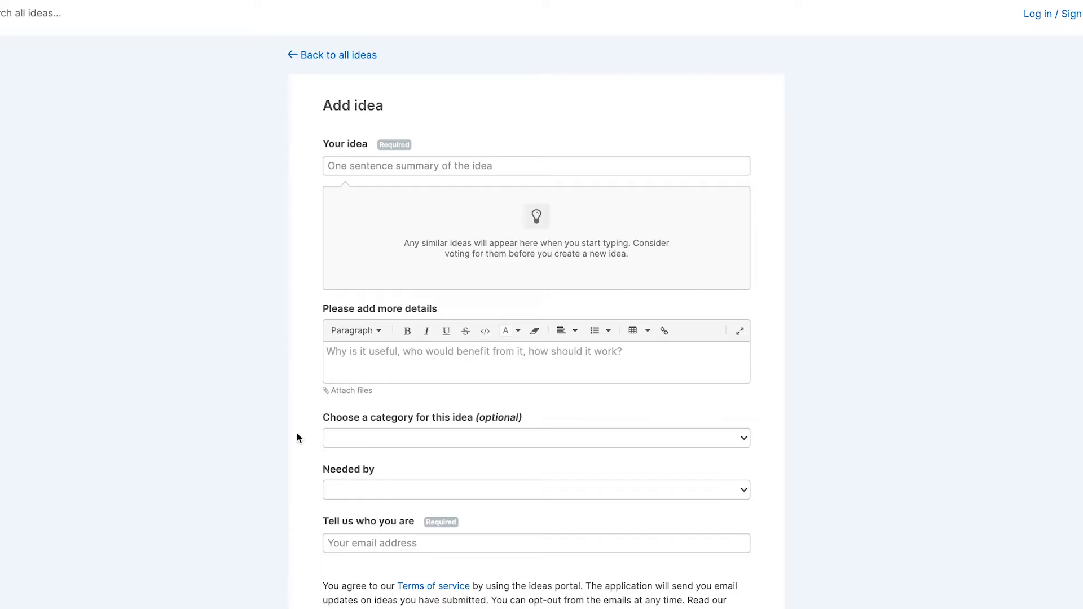
scroll(297, 436, "down", 5)
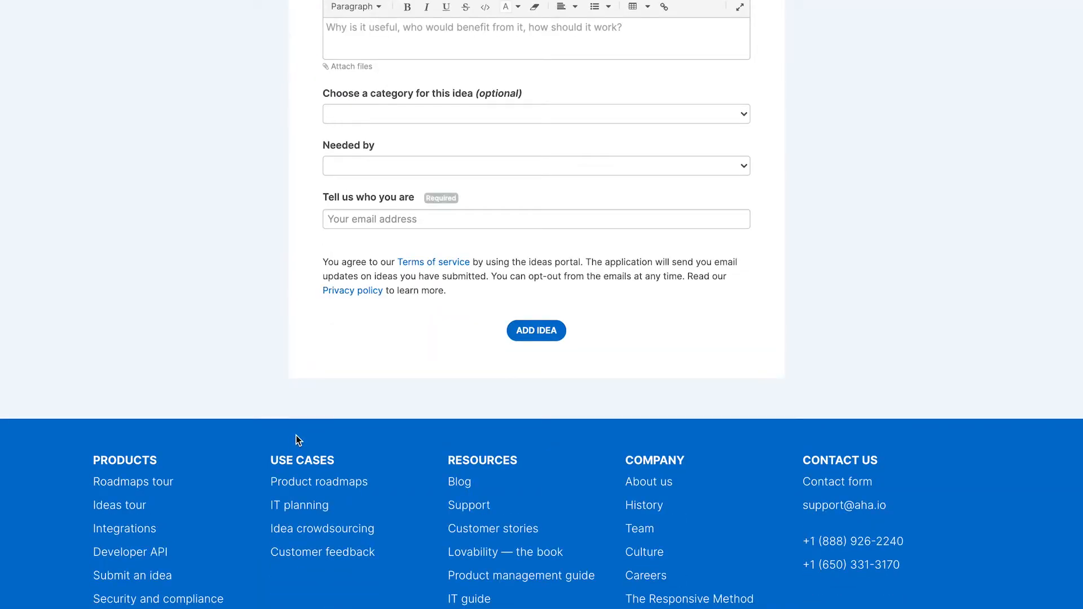
scroll(297, 435, "up", 4)
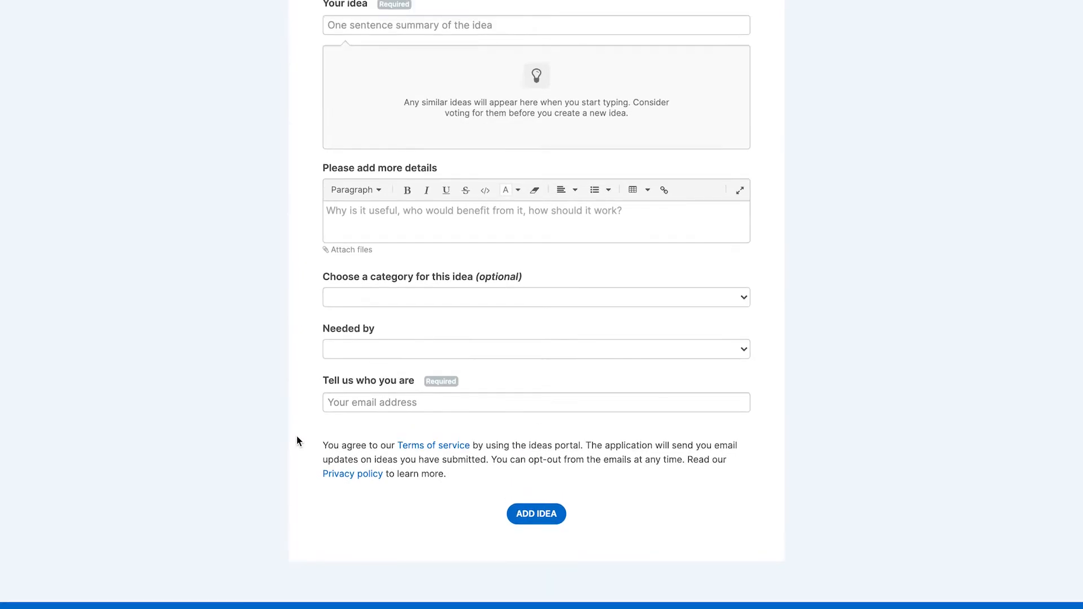
Examine the choices offered by the Needed by field in the Add idea form
scroll(297, 437, "up", 1)
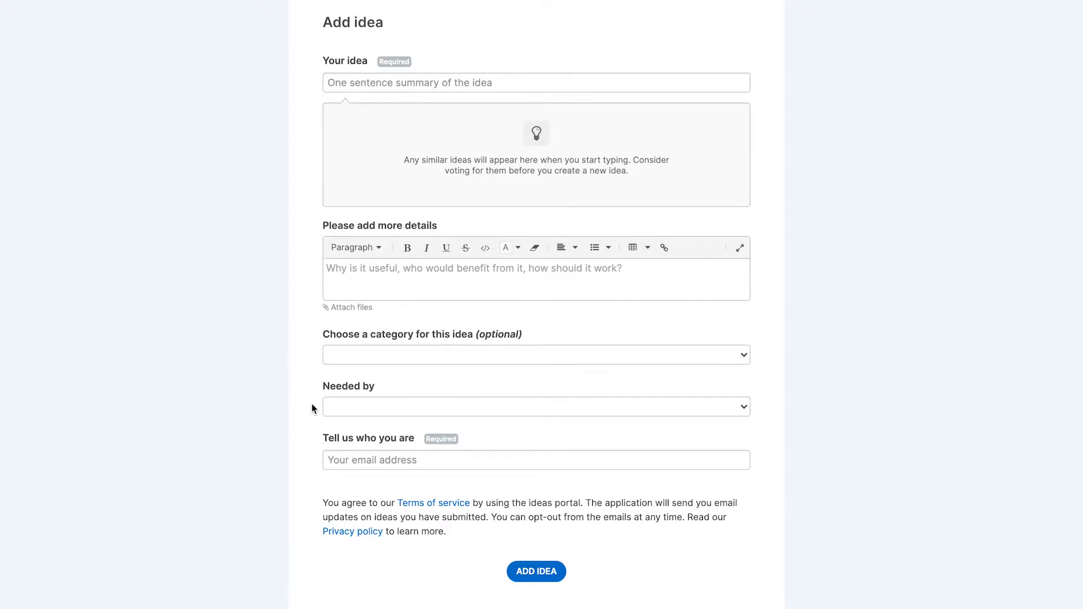
left_click(334, 409)
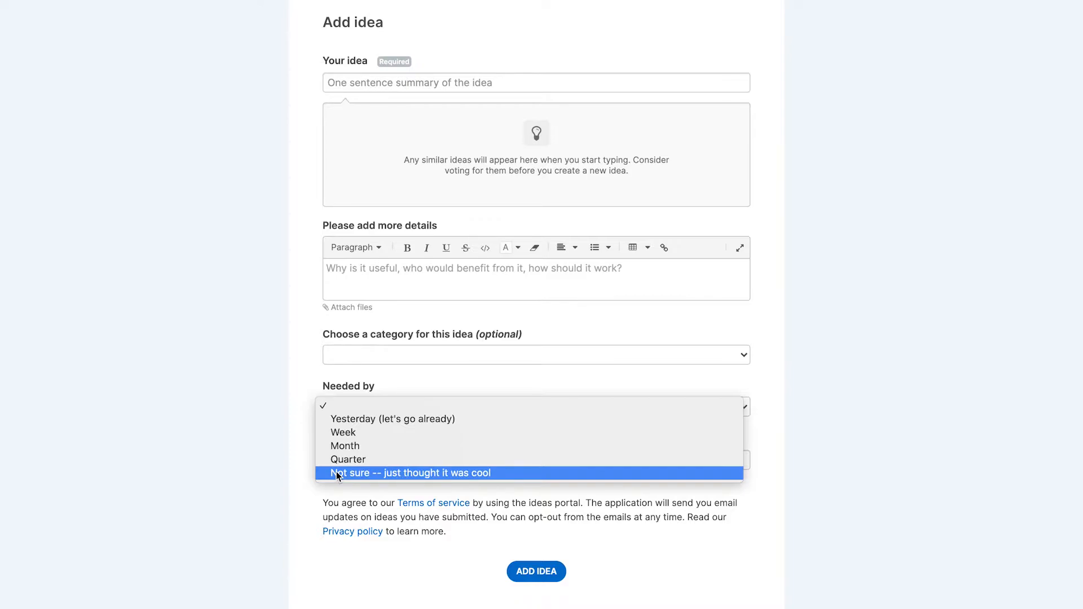
left_click(279, 426)
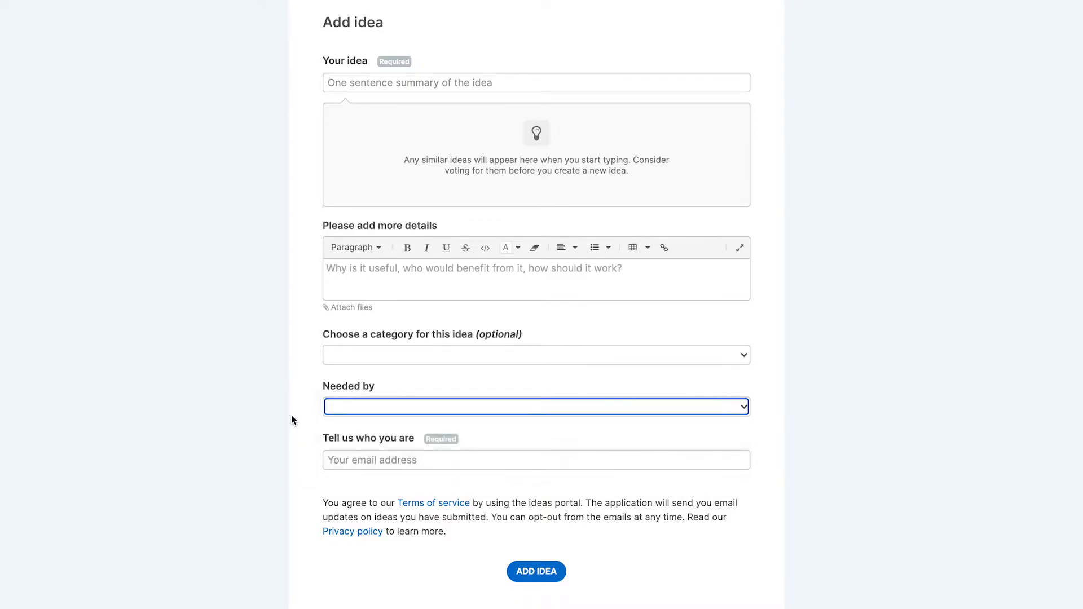
left_click(313, 392)
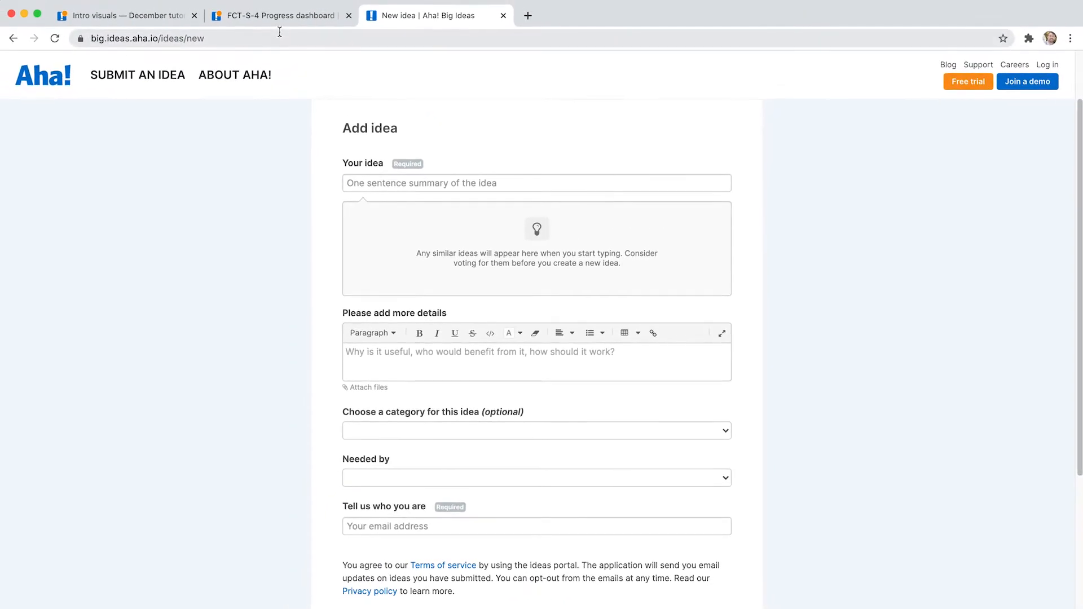
Return to the Progress dashboard browser tab and open the account's custom layouts for ideas forms
left_click(280, 16)
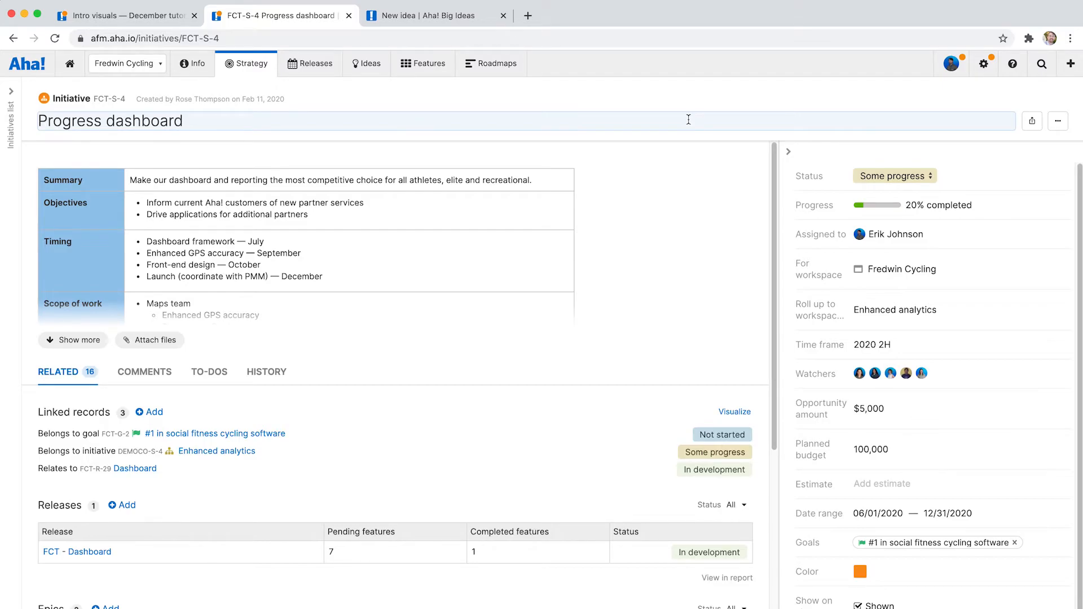
left_click(984, 64)
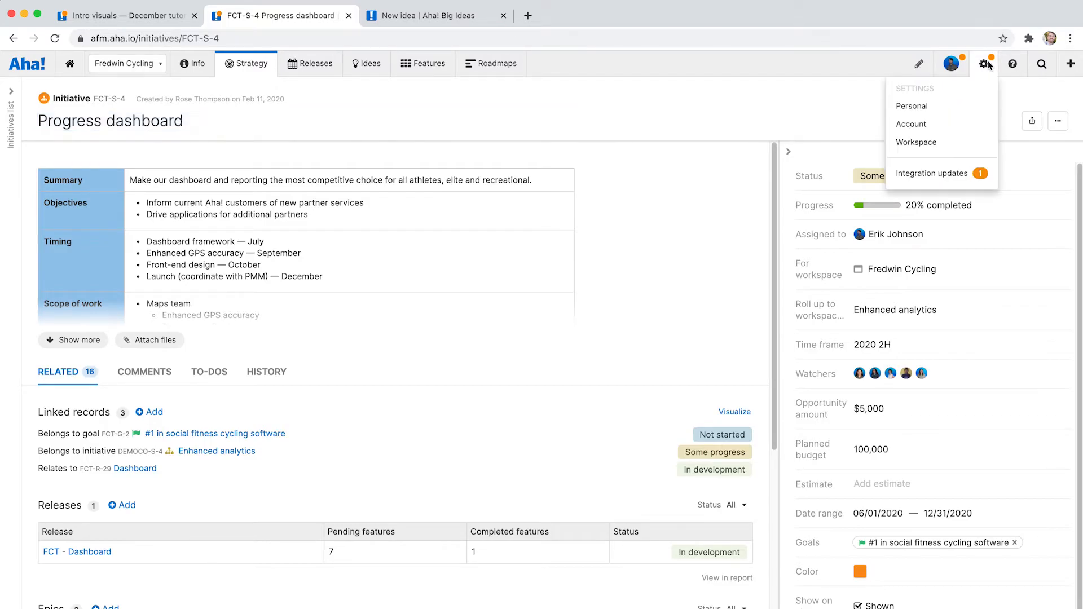
left_click(950, 123)
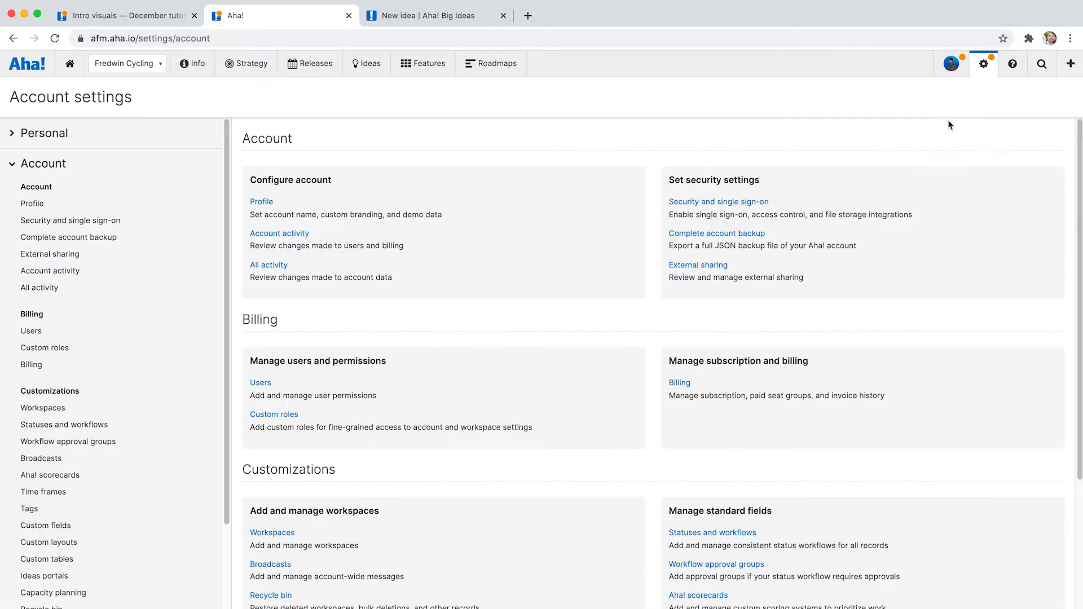
left_click(56, 543)
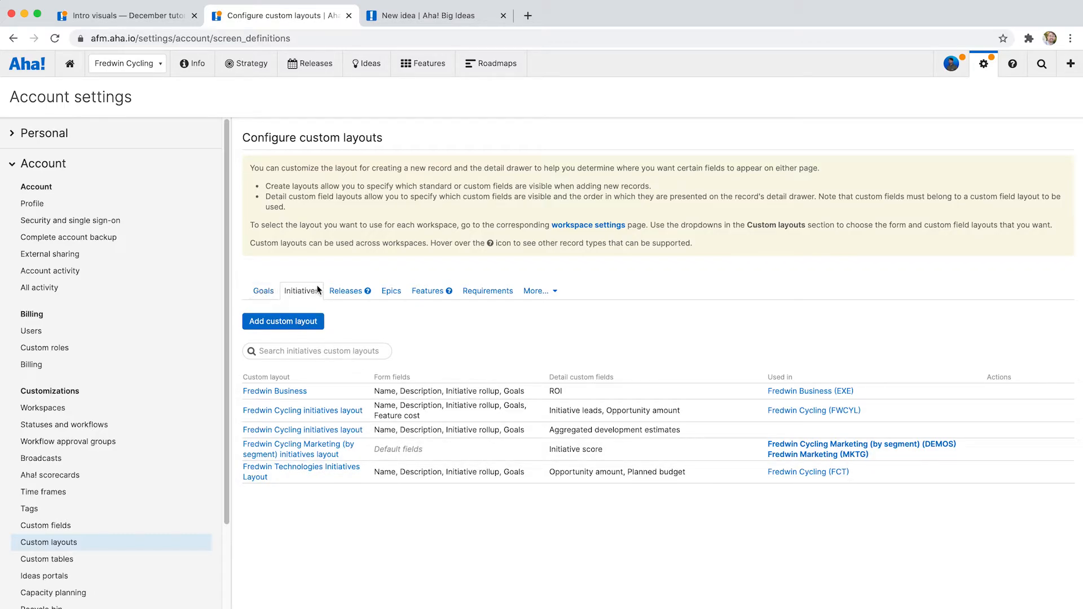
left_click(531, 292)
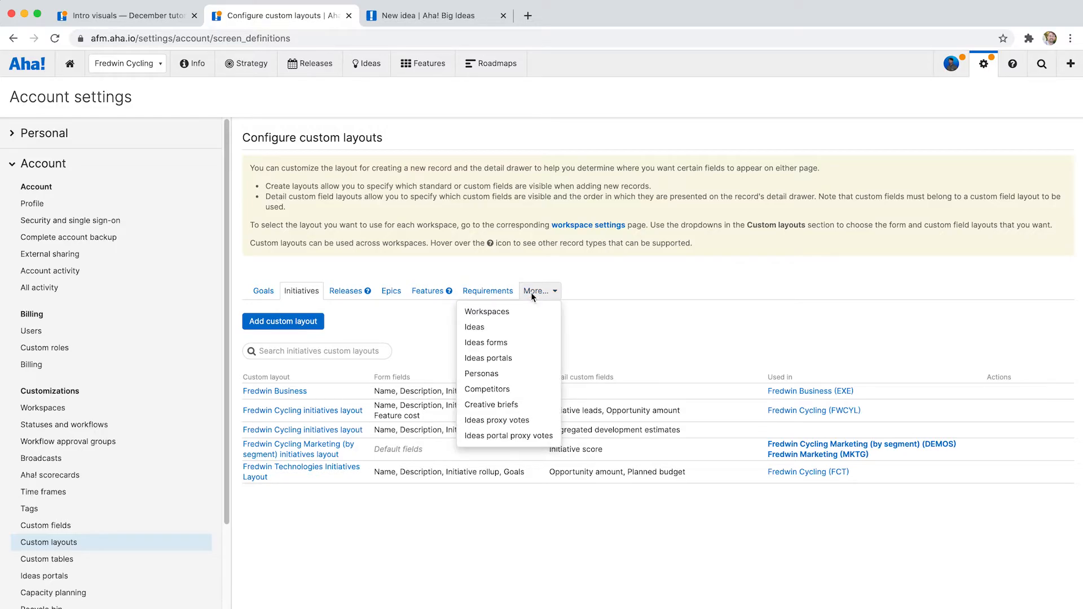
left_click(527, 344)
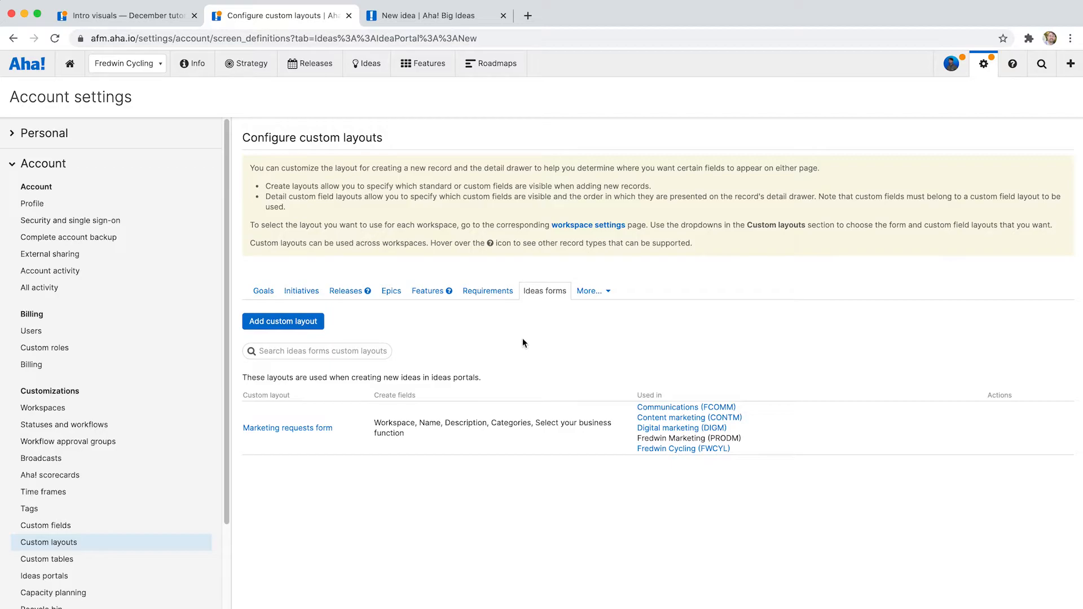
mouse_move(263, 448)
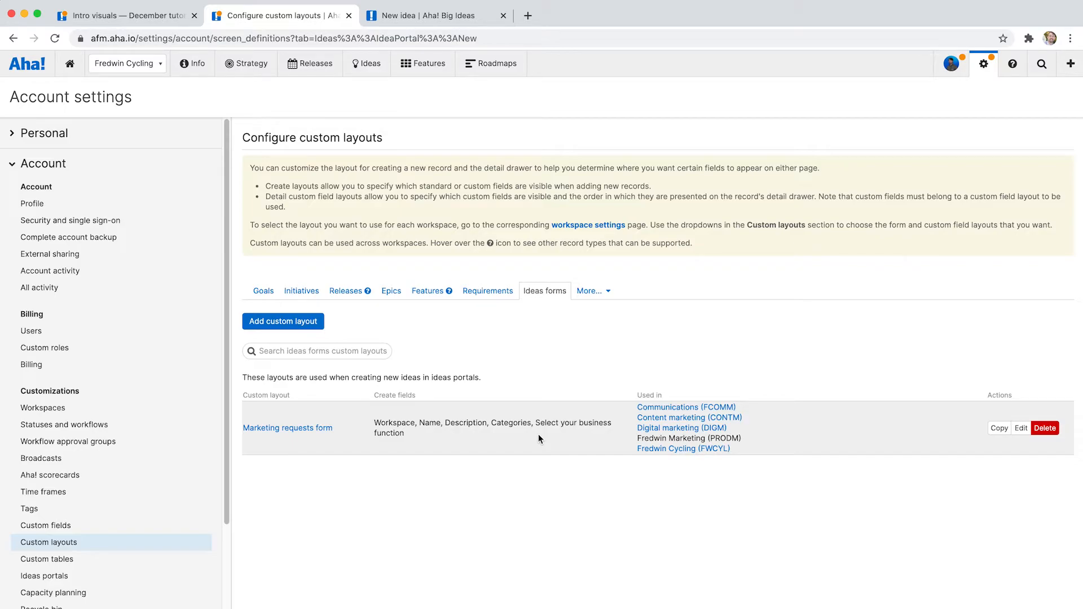
Start a new ideas form layout and add a new predefined choice list field below Categories
left_click(304, 325)
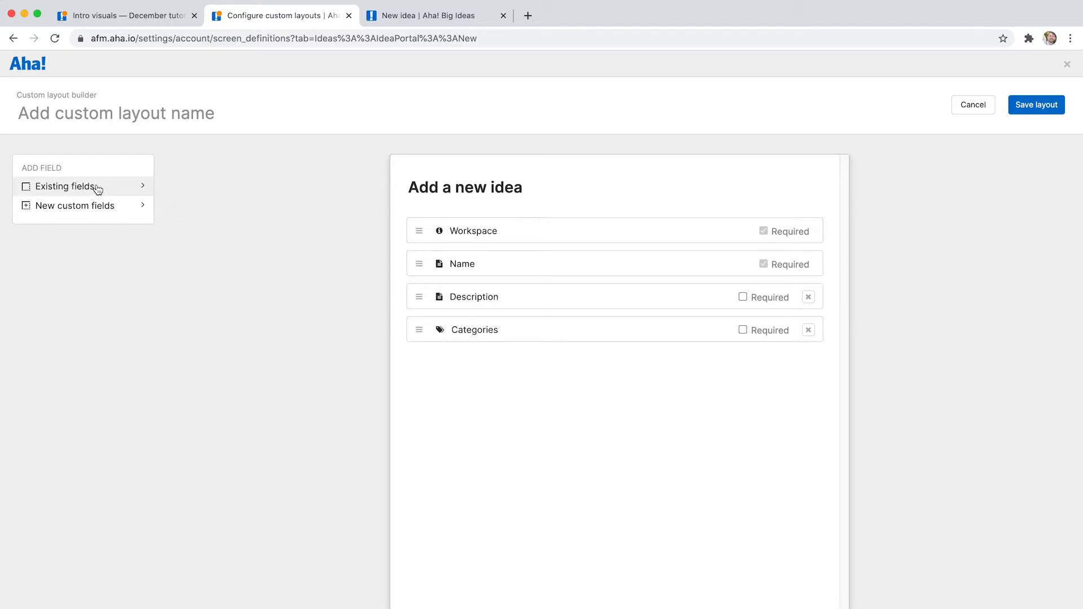
left_click(107, 210)
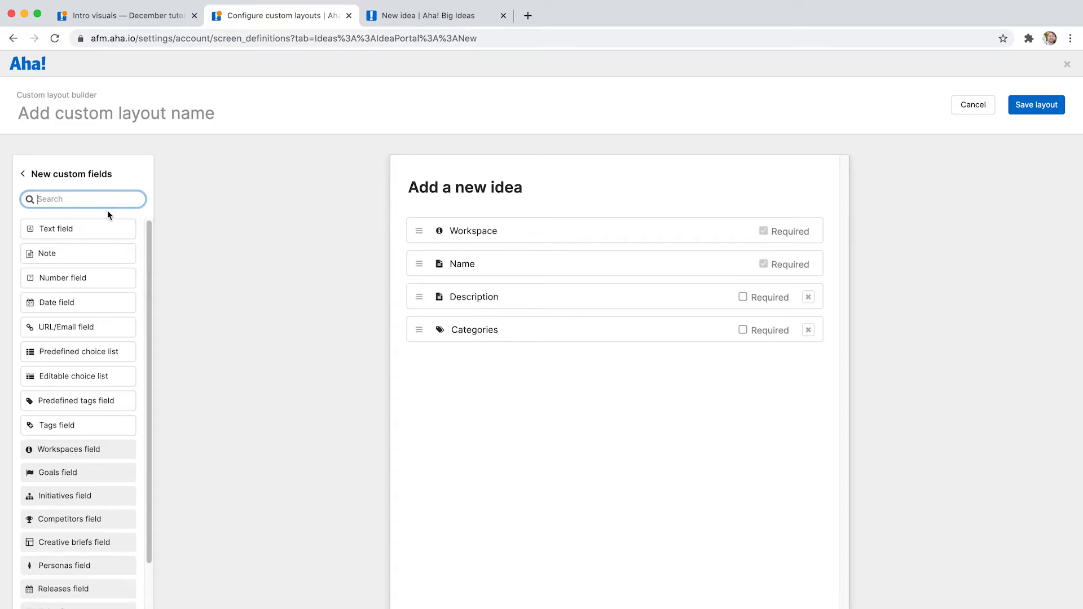
scroll(107, 220, "down", 2)
scroll(45, 244, "up", 3)
mouse_move(70, 376)
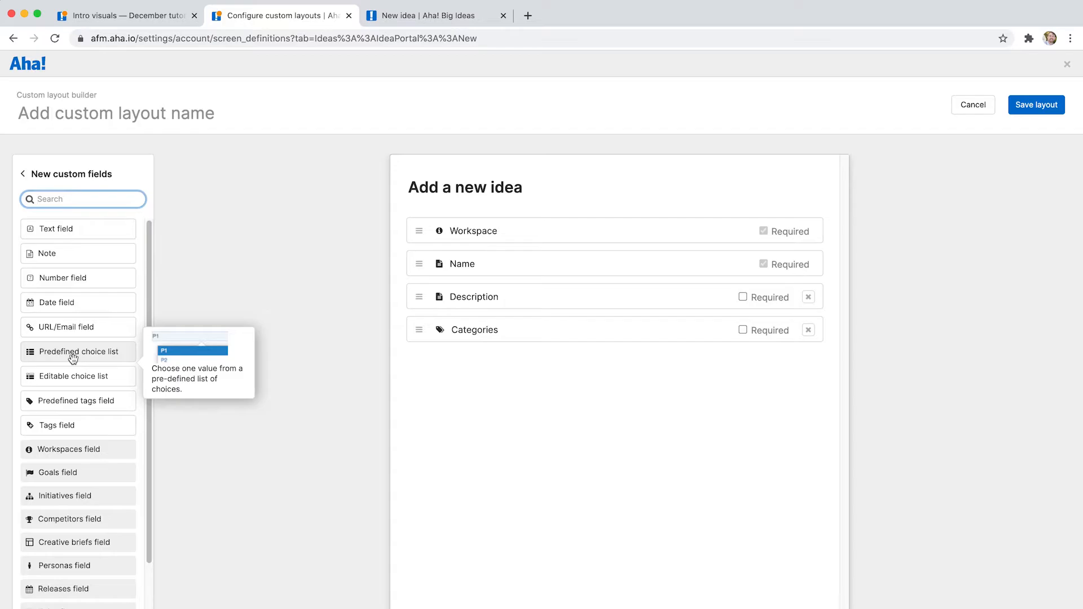
left_click_drag(73, 359, 550, 378)
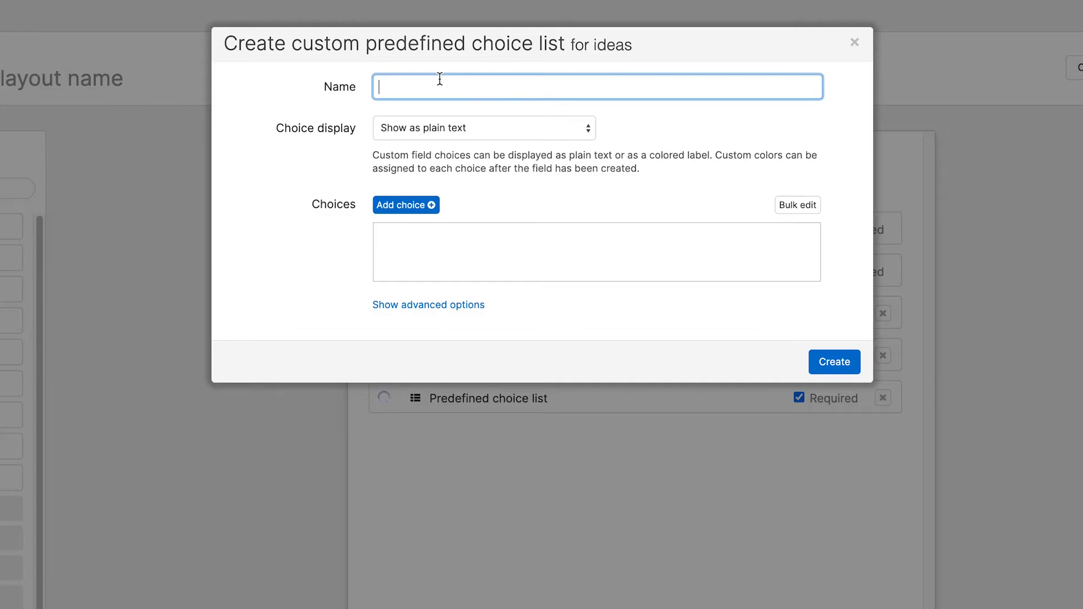
Name the choice list "Needed by" and set its choices to show as colored labels
type("Nee")
key("Down")
key("Return")
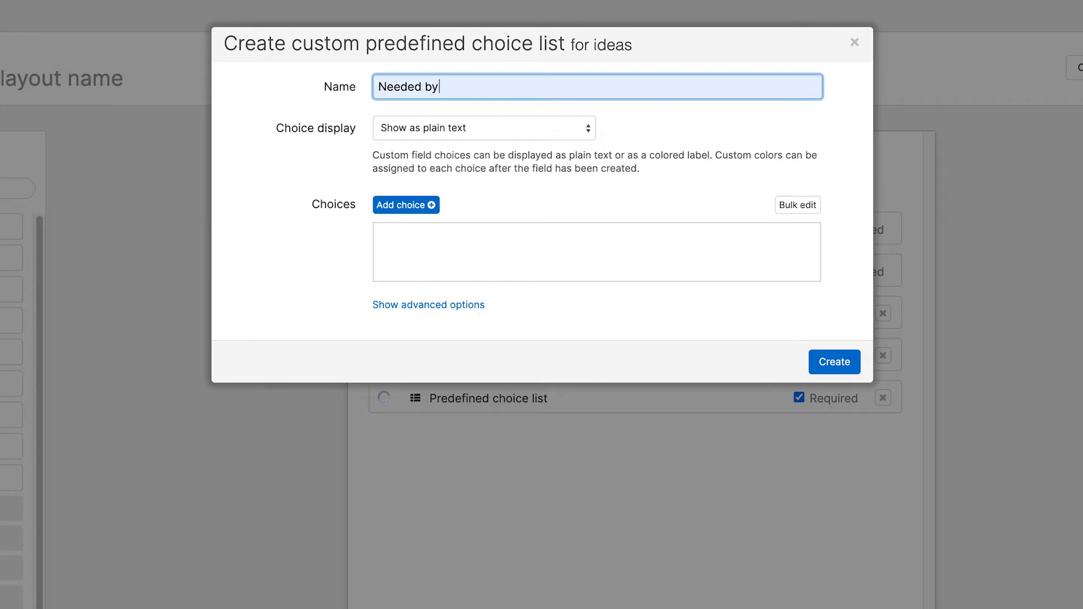
left_click(405, 130)
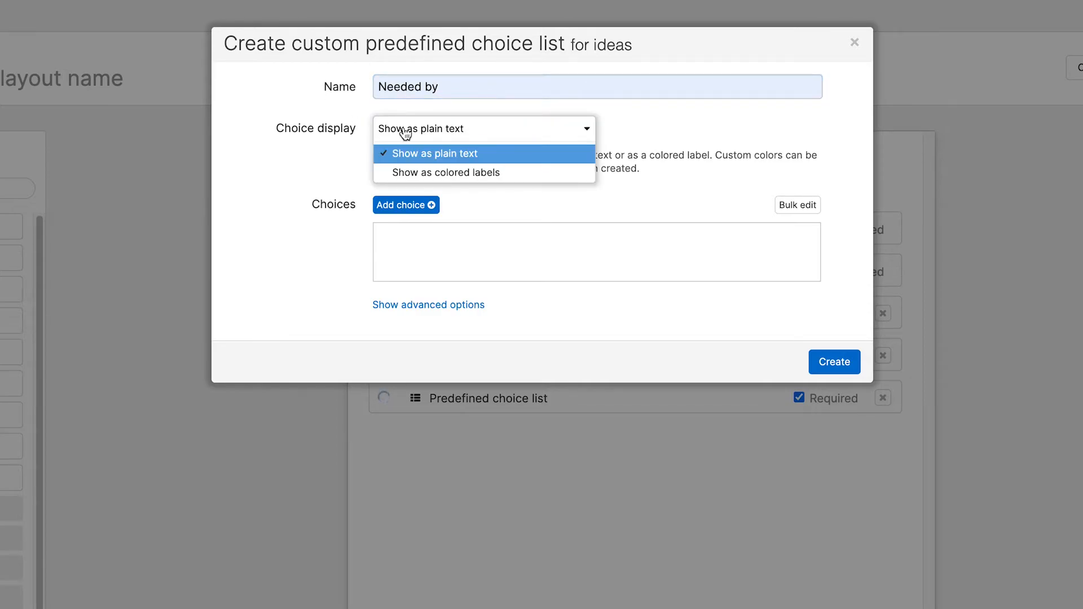
left_click(391, 172)
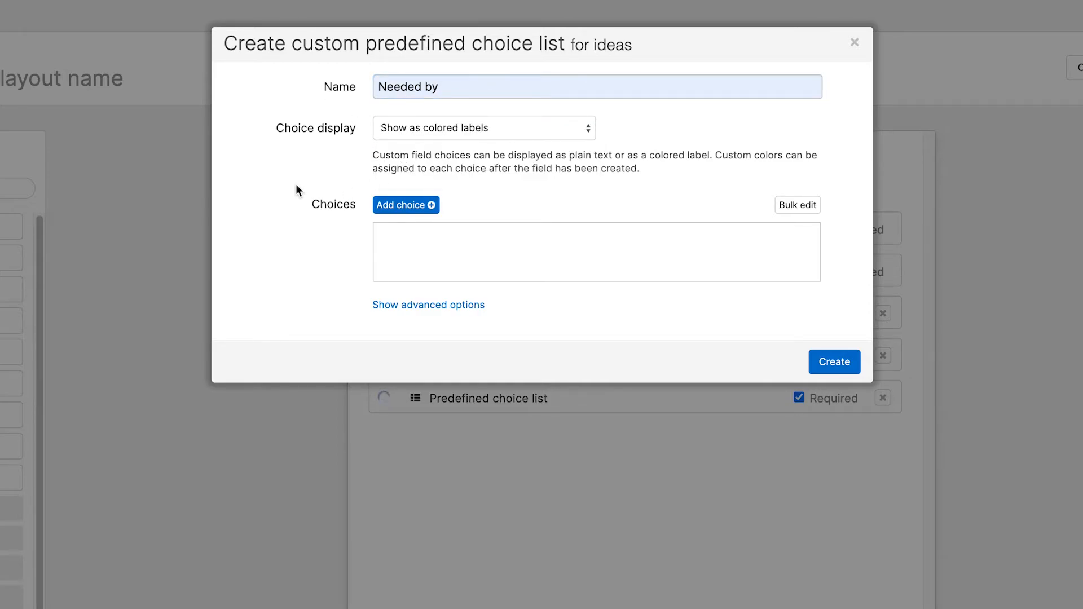
Add the choices "Yesterday (Urgent)", "Next Month" and "Not sure" and create the custom field
left_click(424, 211)
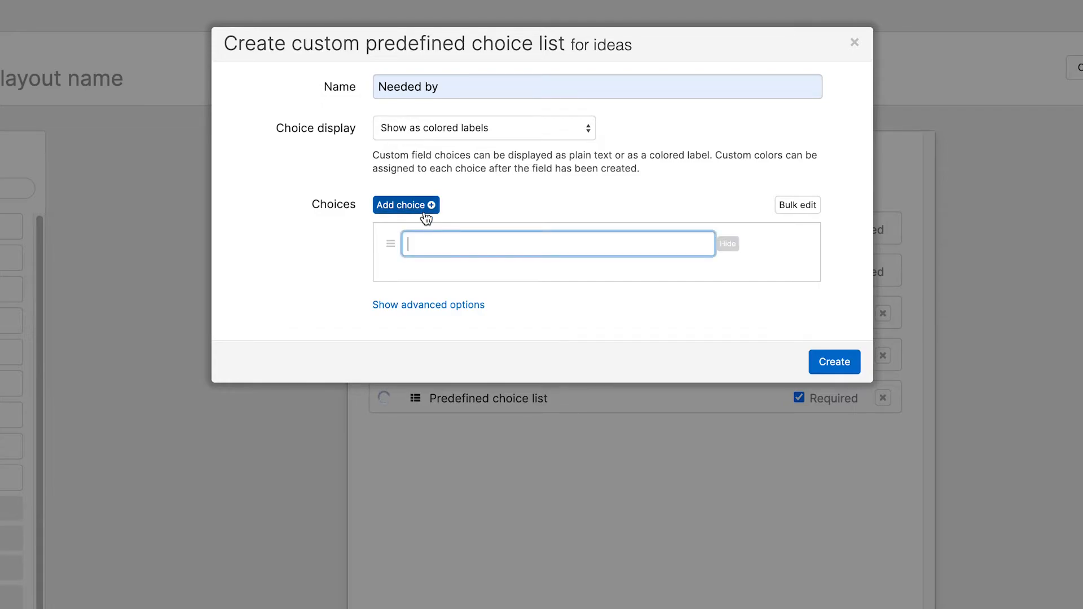
type("Yester")
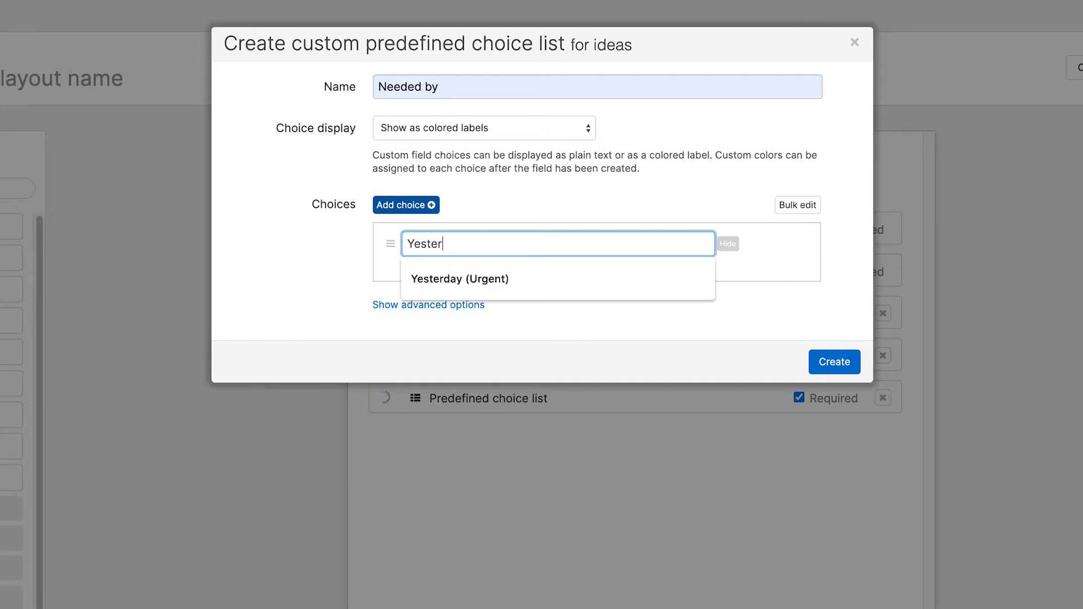
key("Down")
key("Return")
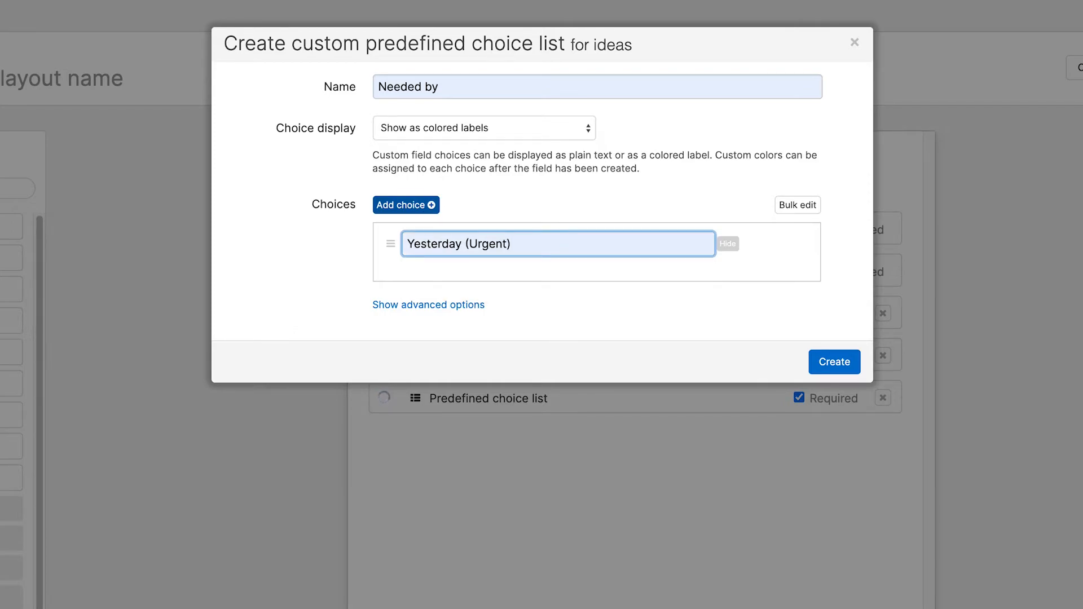
key("Return")
type("N")
key("Down")
key("Return")
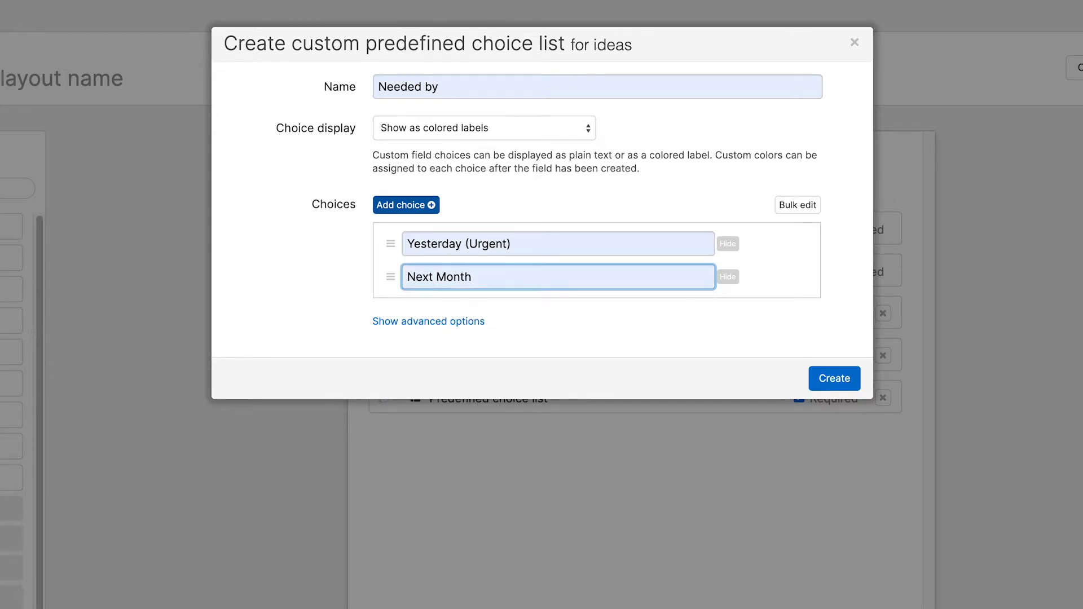
key("Return")
type("Nu")
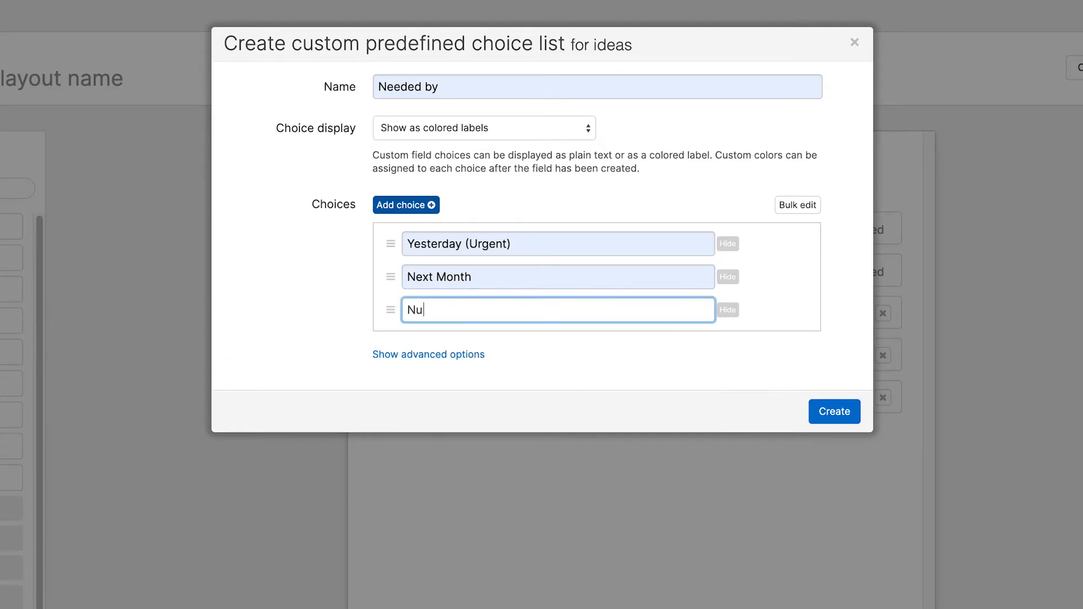
key("BackSpace")
key("Down")
key("Return")
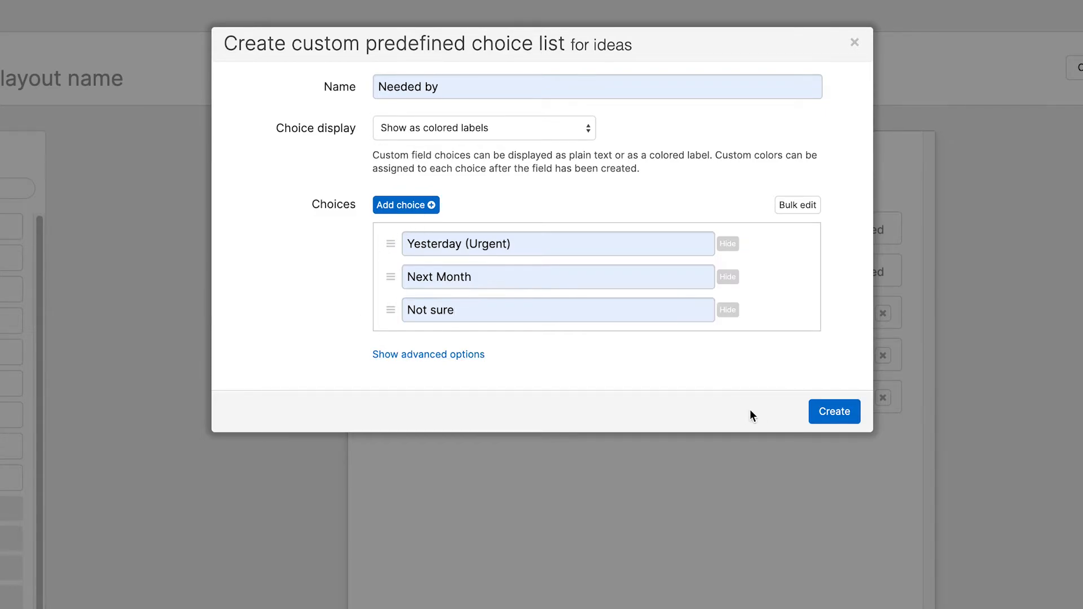
left_click(826, 412)
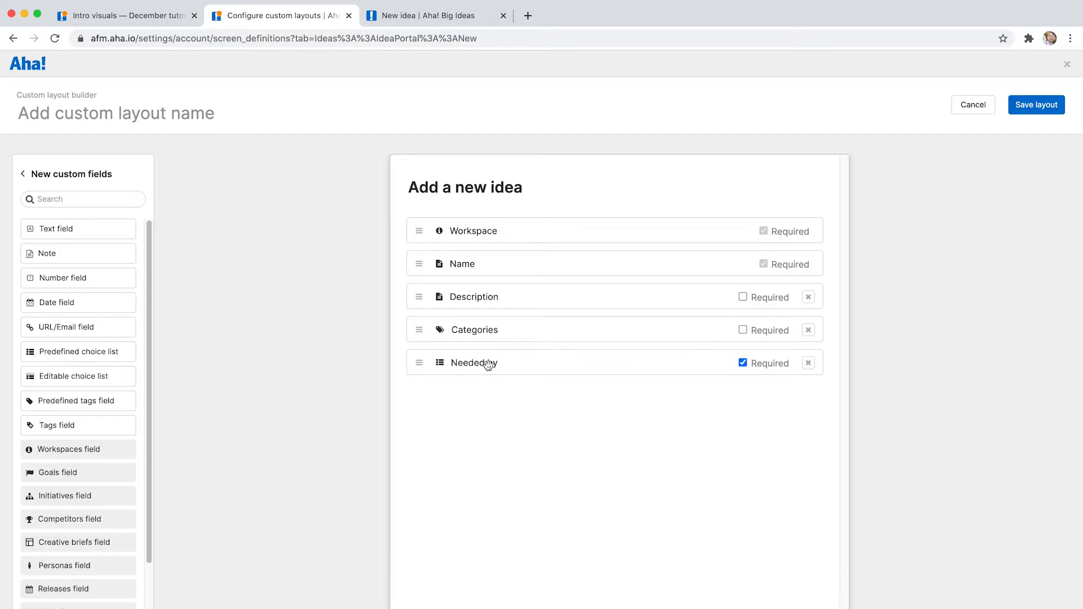
Make the Description field required and place Needed by between Description and Categories
left_click_drag(419, 363, 428, 299)
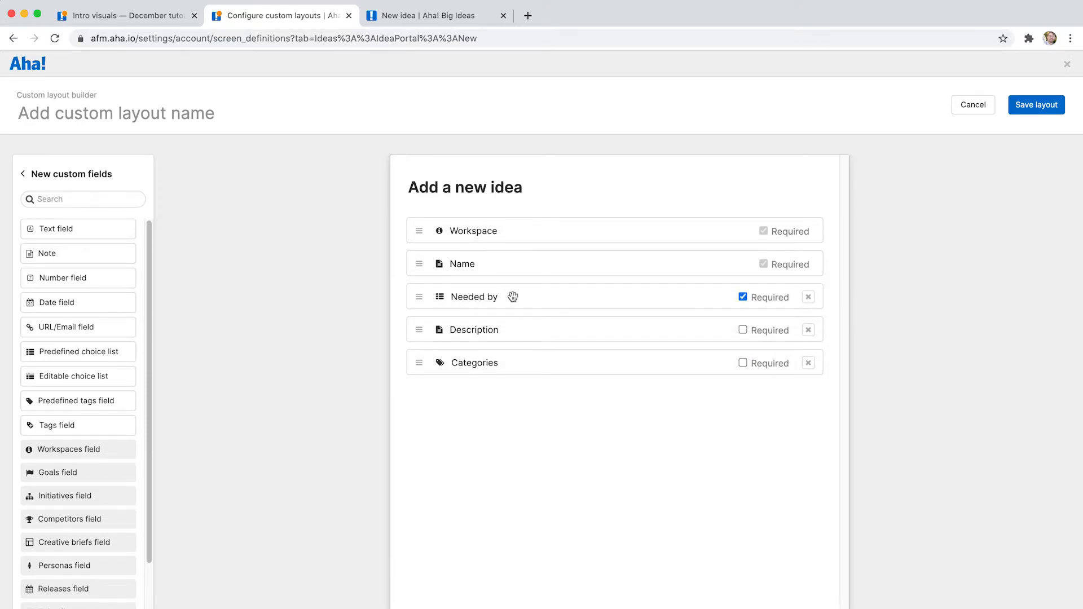
left_click(744, 333)
left_click_drag(419, 330, 434, 307)
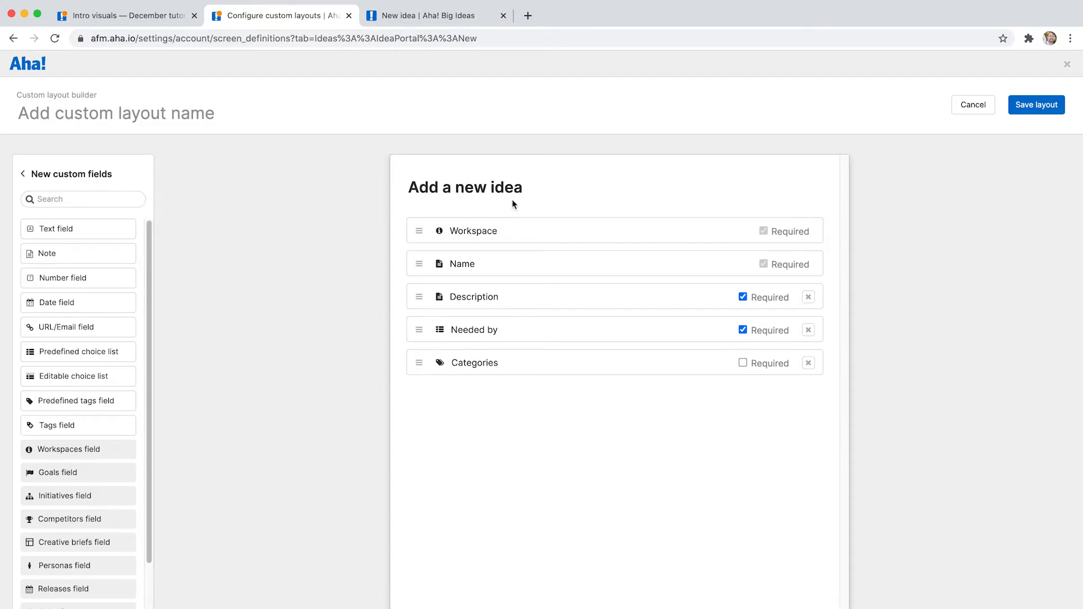
Name the custom layout "Fredwin Technologies External Ideas Layout" and save it
left_click(225, 110)
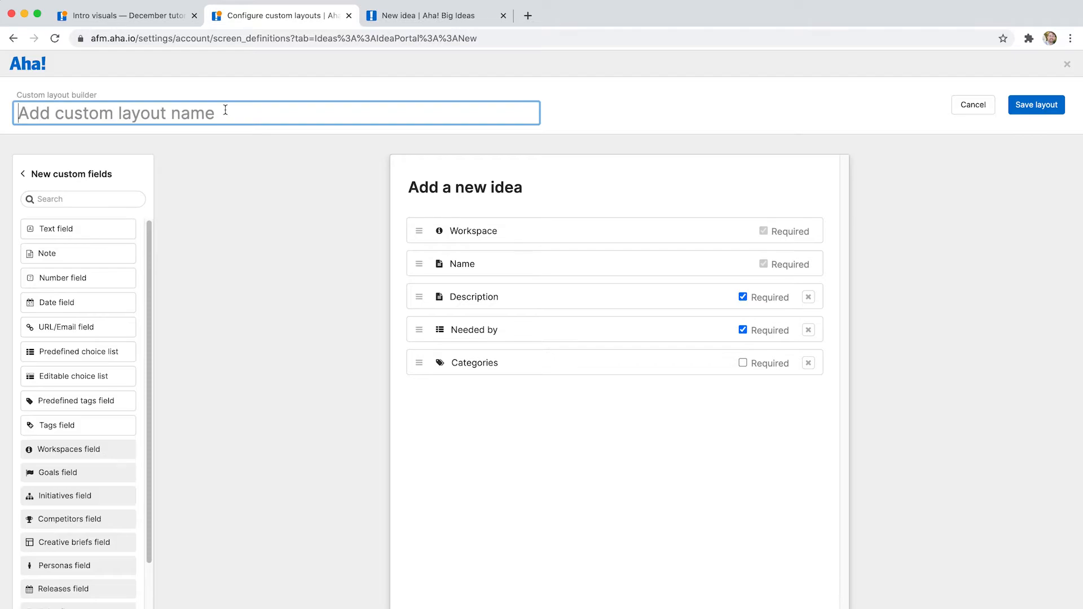
type("Fredwin T")
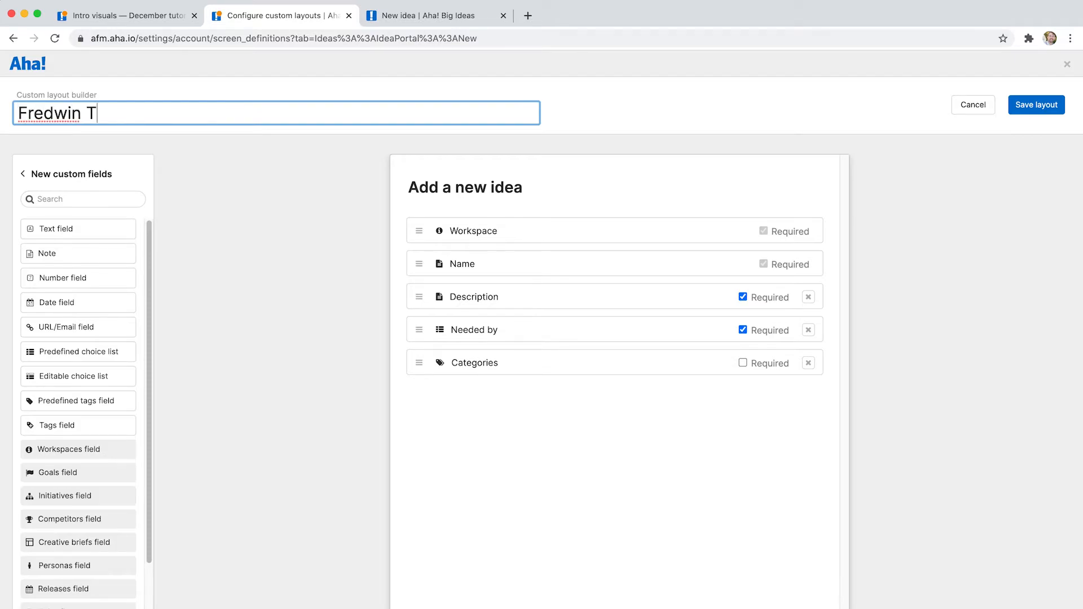
type("echnologi")
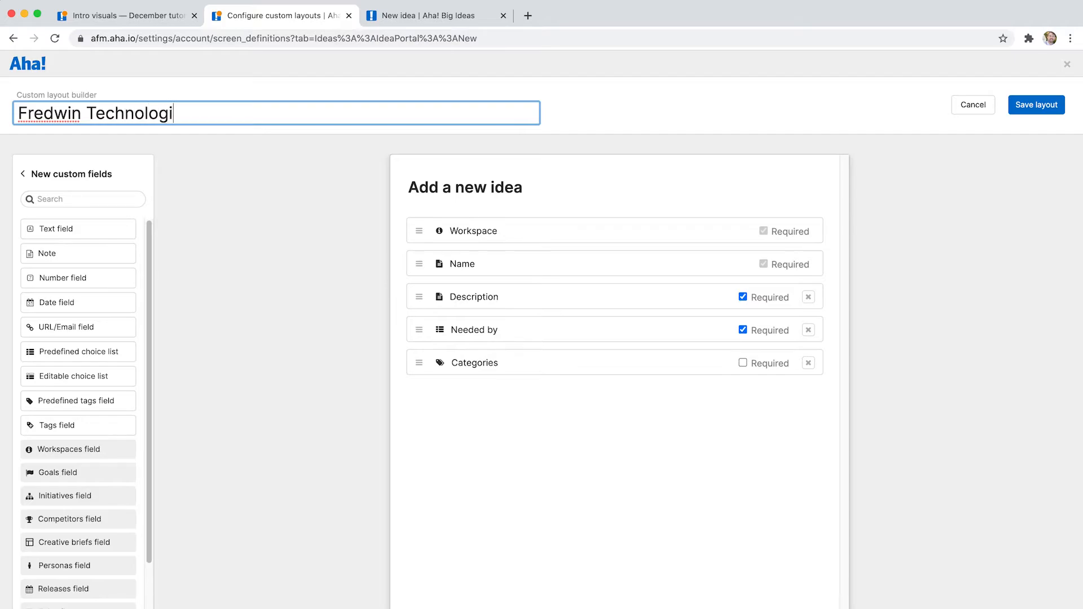
type("es External")
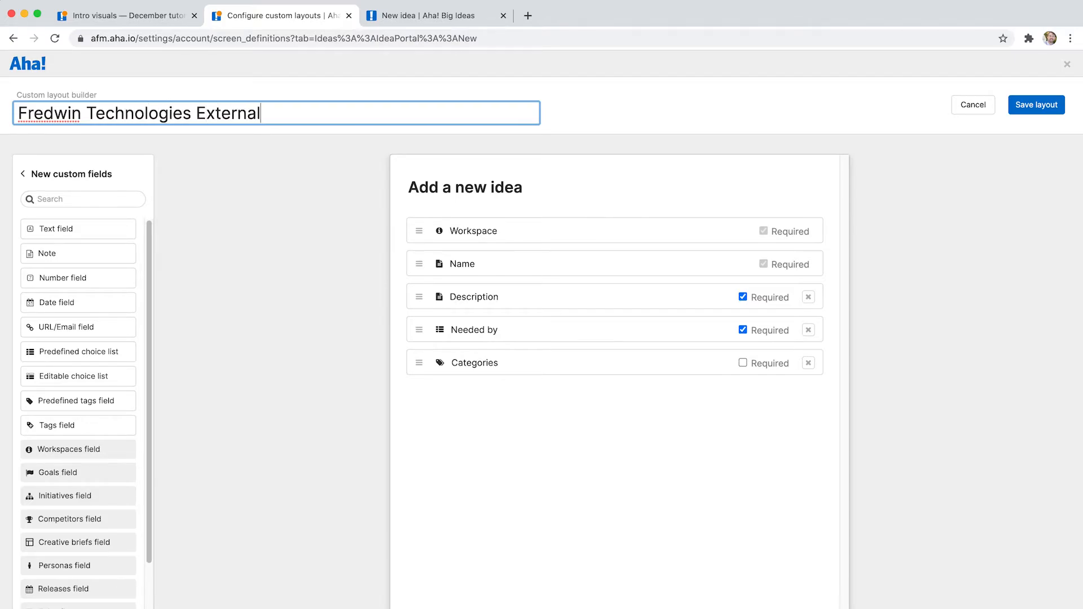
type(" Ideas Layouts")
key("BackSpace")
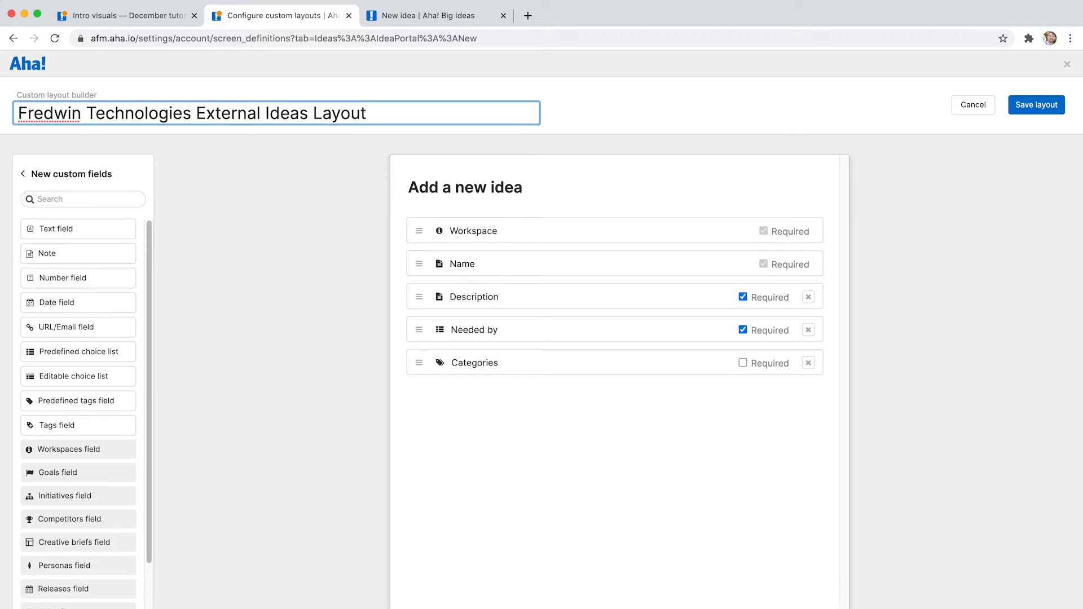
left_click(232, 178)
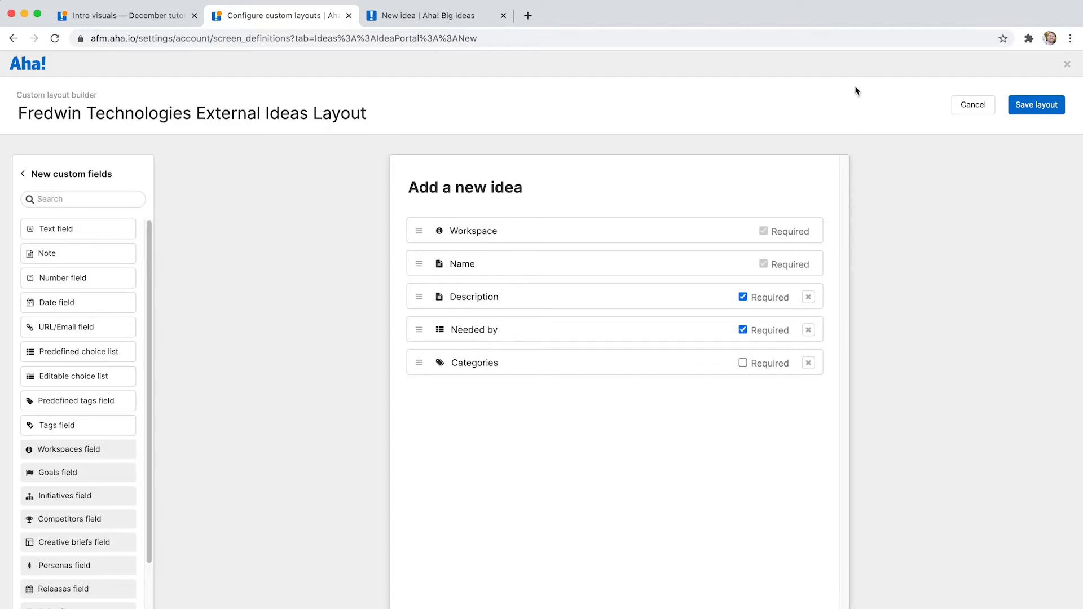
left_click(1024, 116)
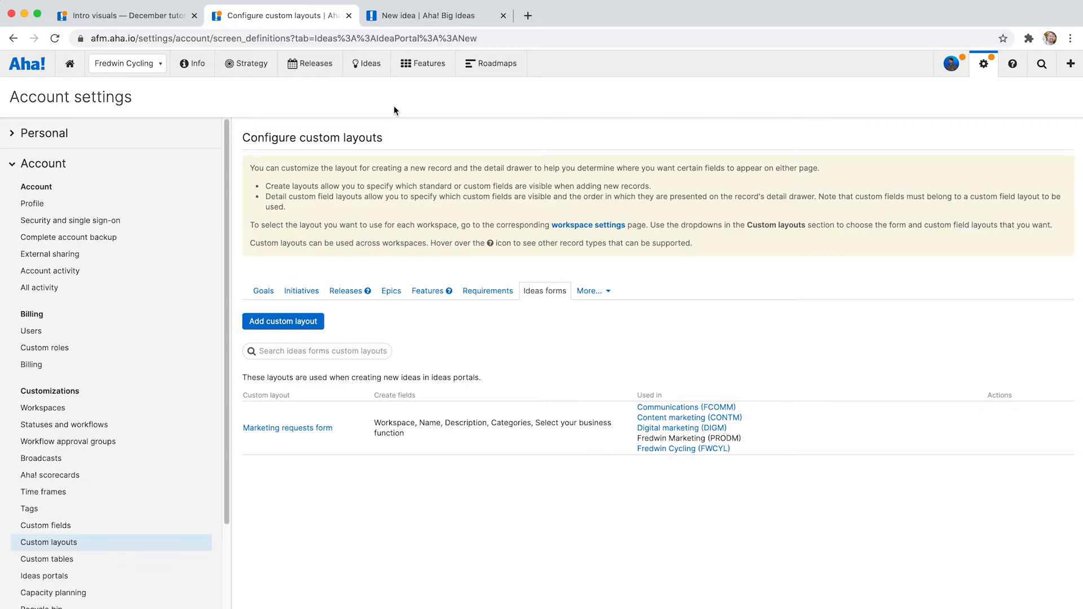
mouse_move(433, 75)
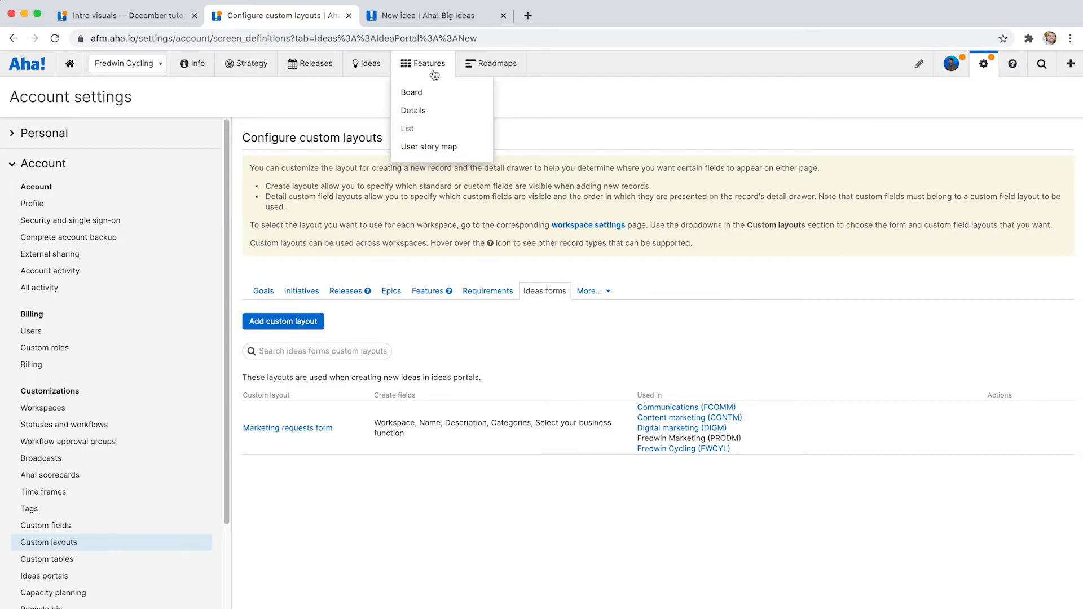
Open the Personal race goals feature from the features board, review its fields and start editing its custom layout
left_click(432, 92)
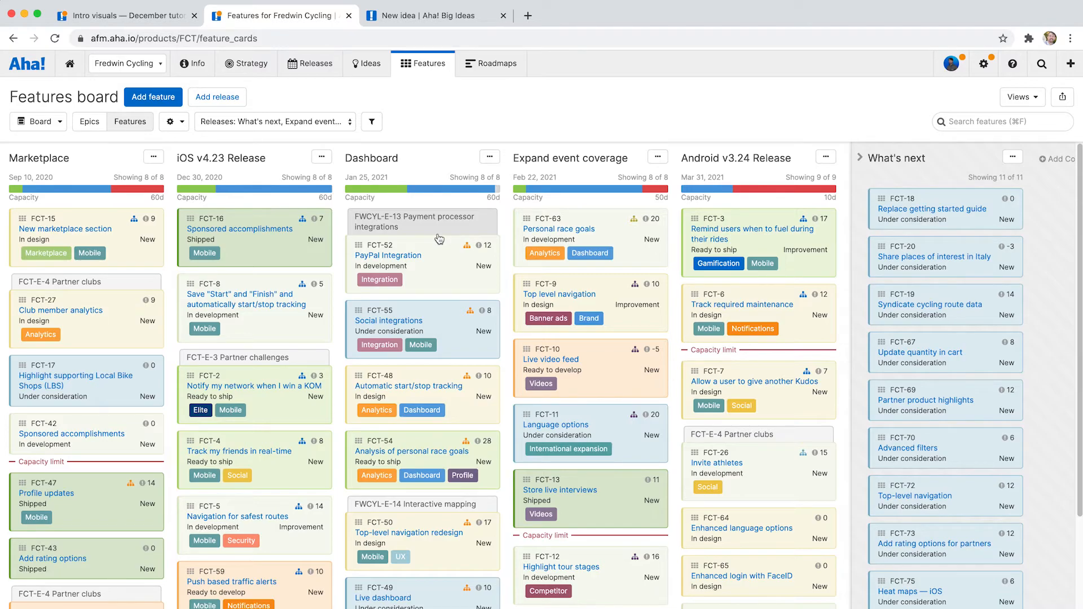
left_click(637, 243)
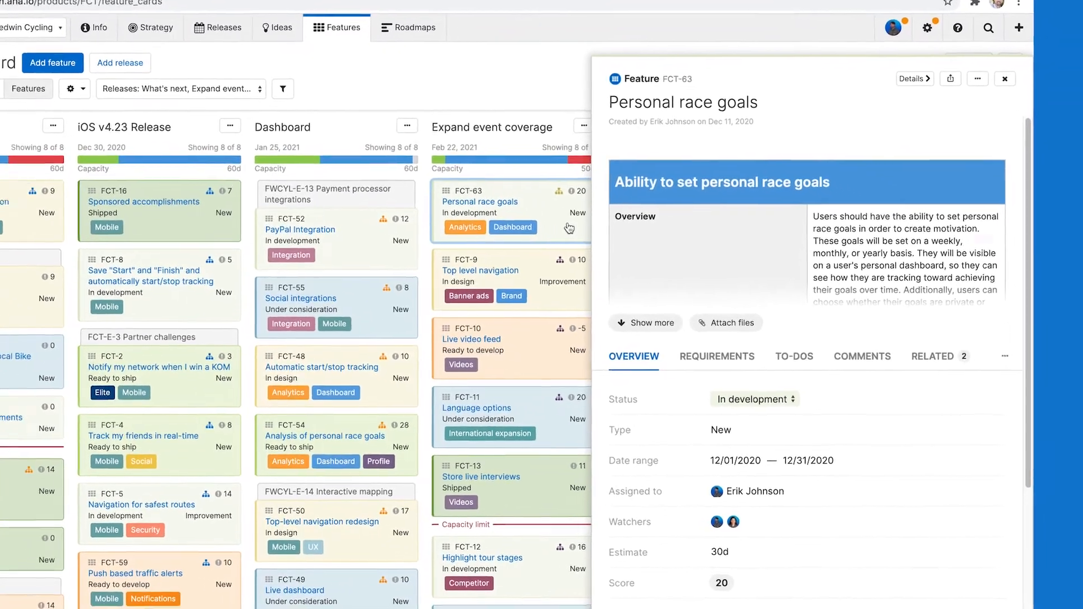
scroll(708, 383, "down", 5)
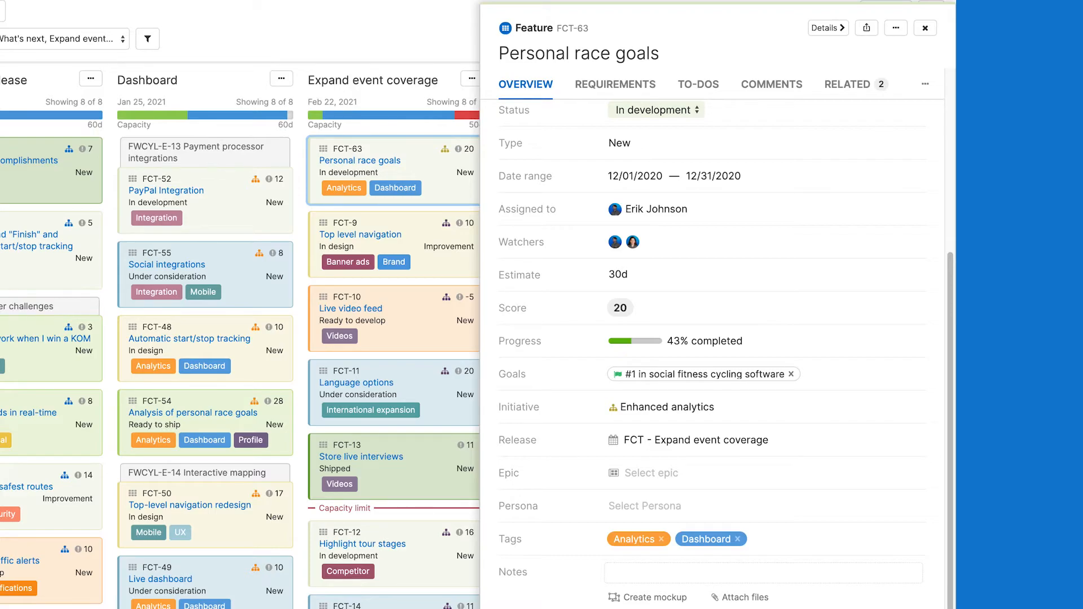
scroll(712, 186, "up", 5)
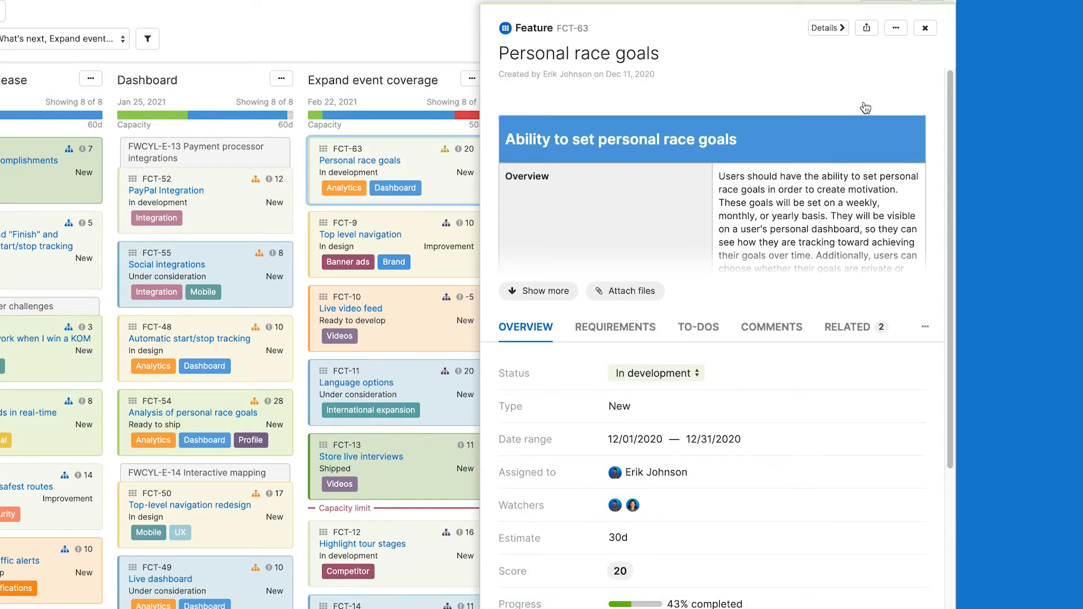
left_click(896, 31)
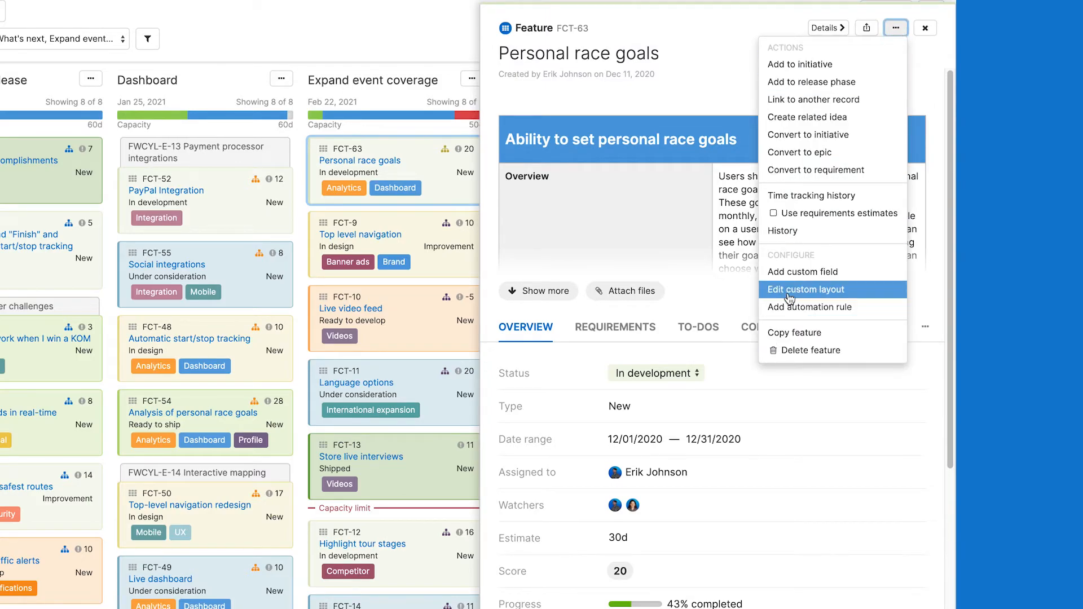
left_click(882, 290)
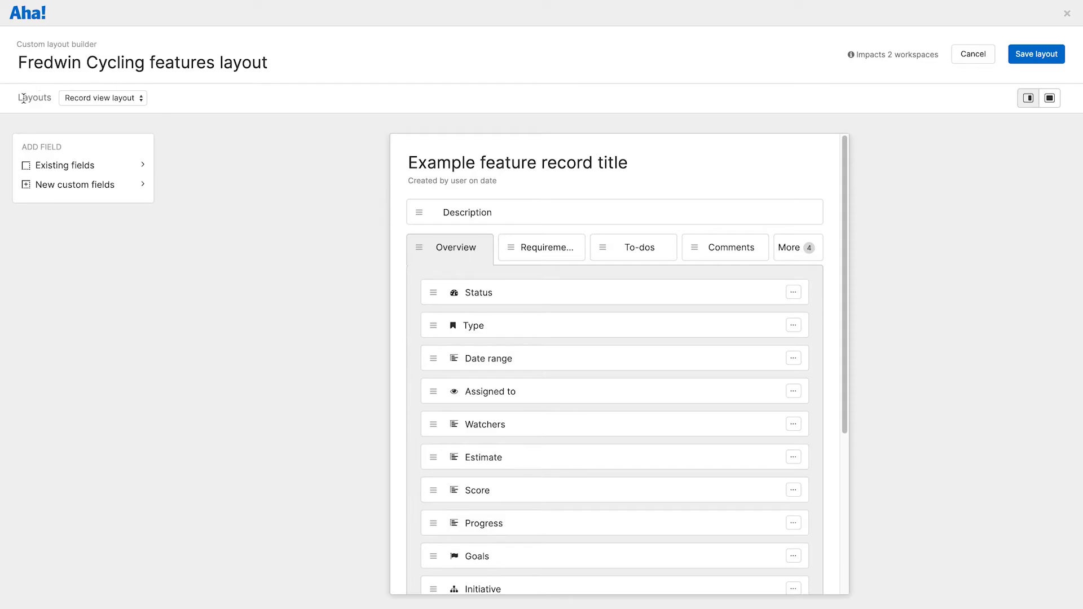
View the record create layout for features and switch back to the record view layout
left_click(83, 104)
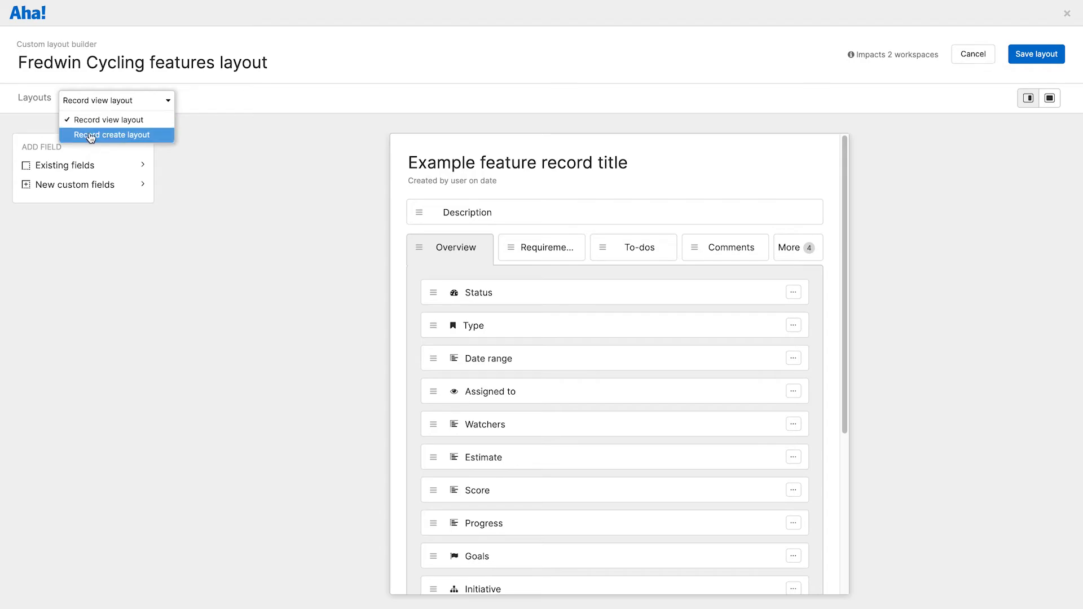
left_click(90, 134)
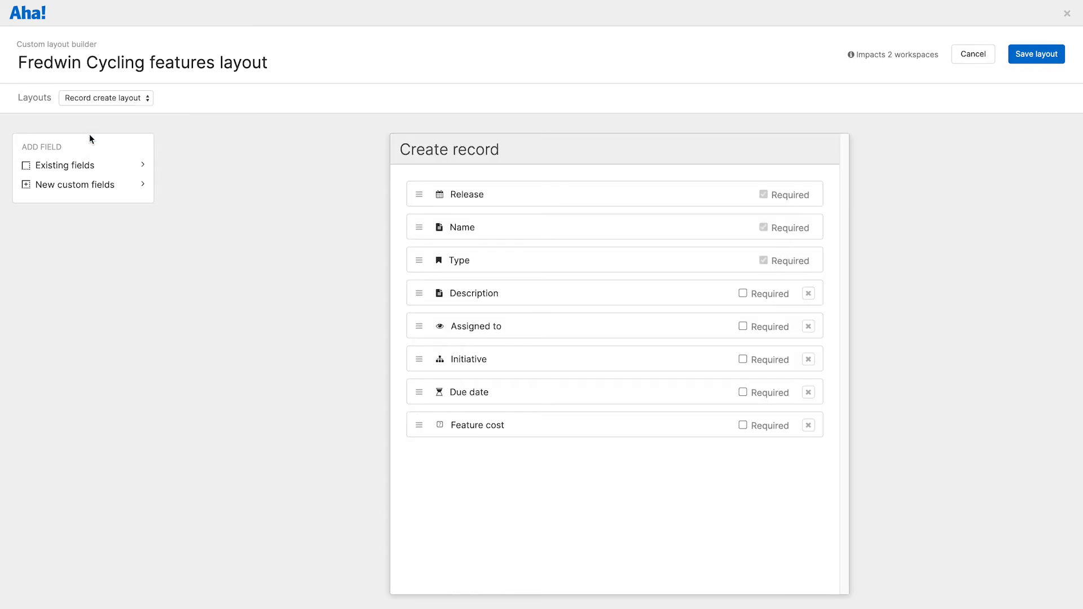
left_click(96, 100)
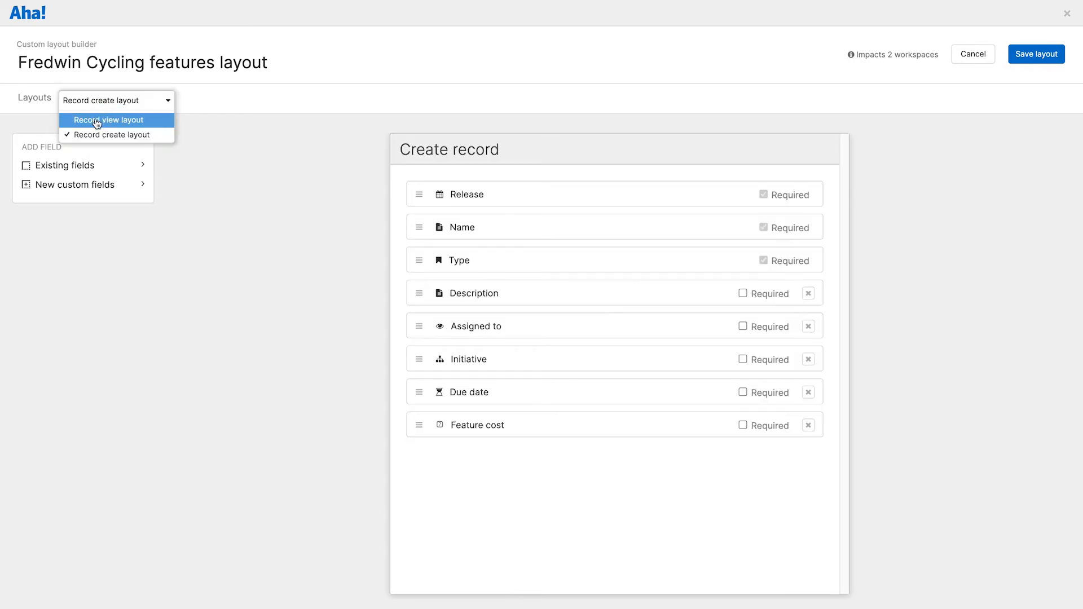
left_click(98, 120)
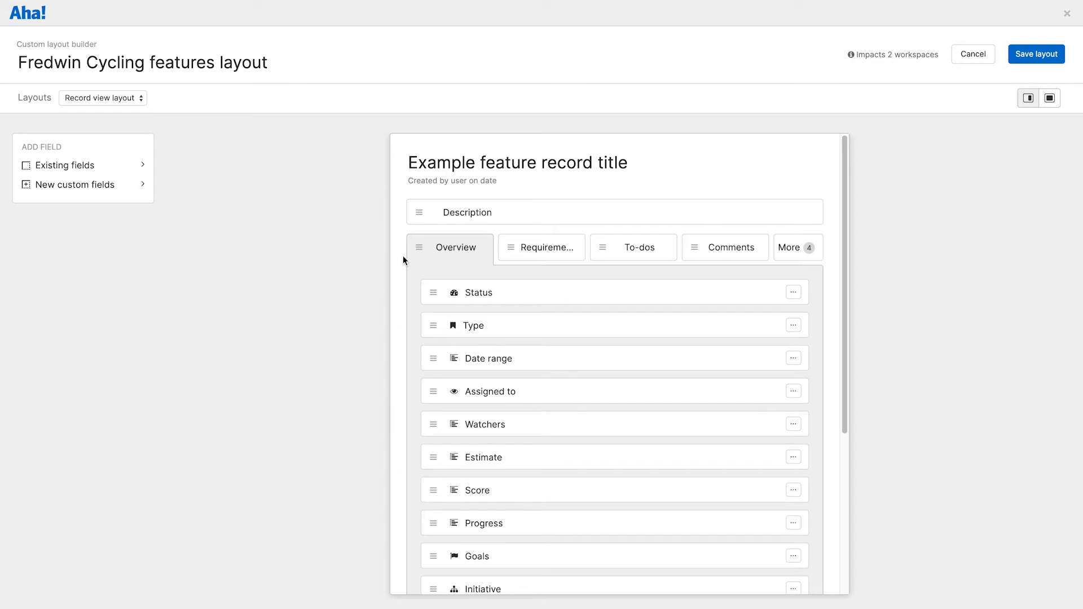
Add the existing Designer custom field to the Overview section between Estimate and Score
scroll(403, 257, "down", 3)
scroll(403, 257, "down", 2)
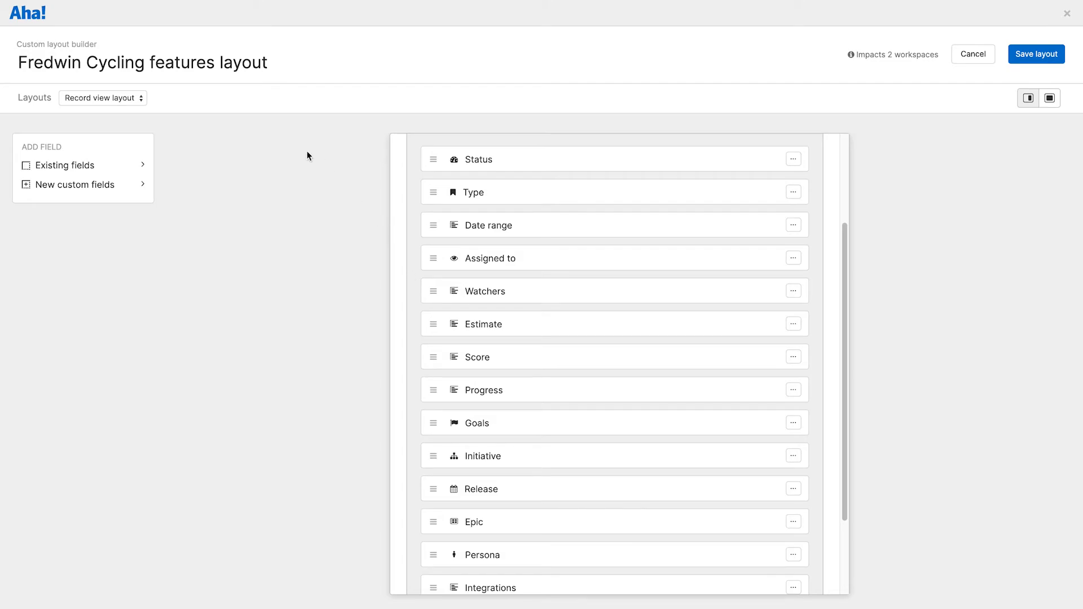
left_click(119, 164)
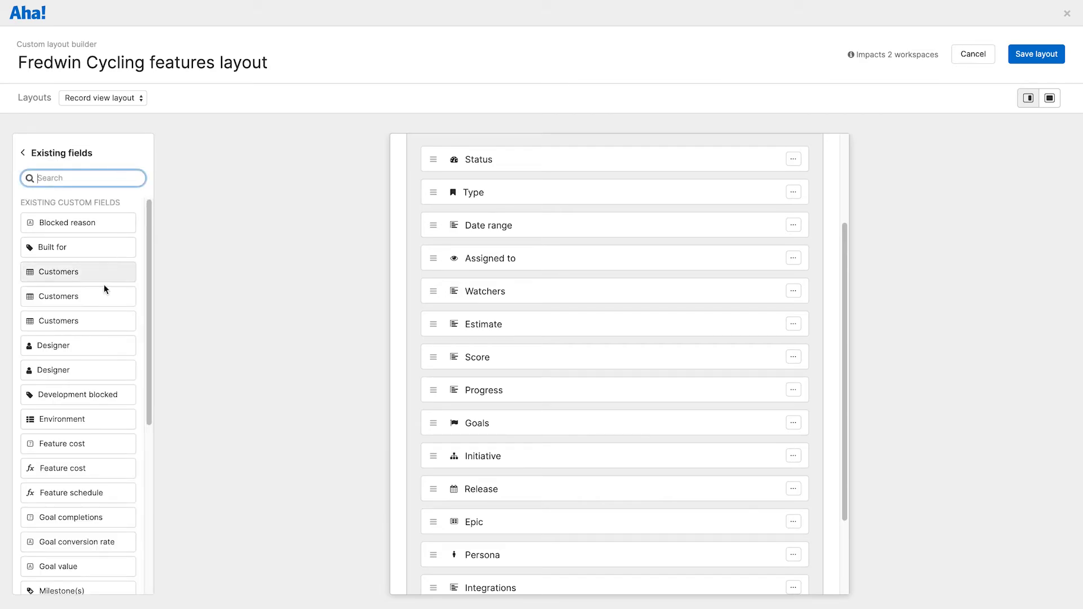
left_click_drag(89, 370, 107, 350)
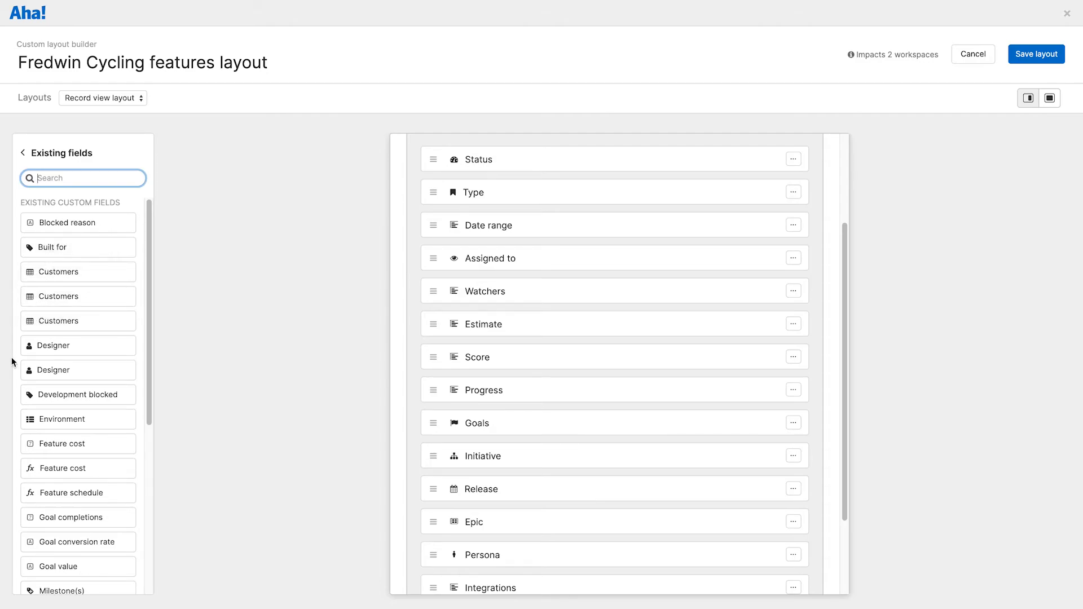
left_click_drag(68, 376, 478, 366)
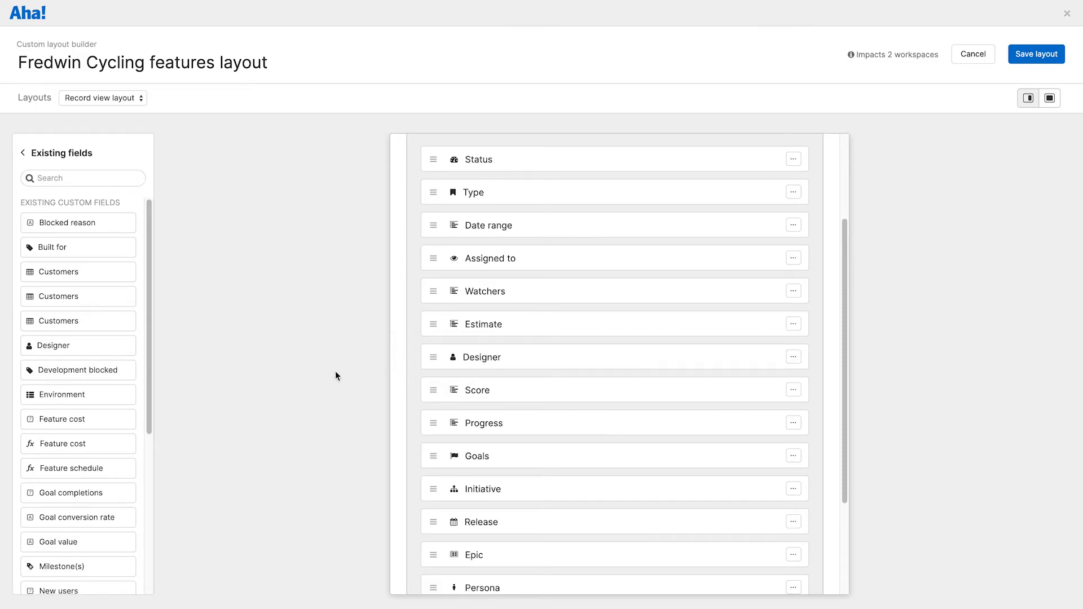
left_click(23, 153)
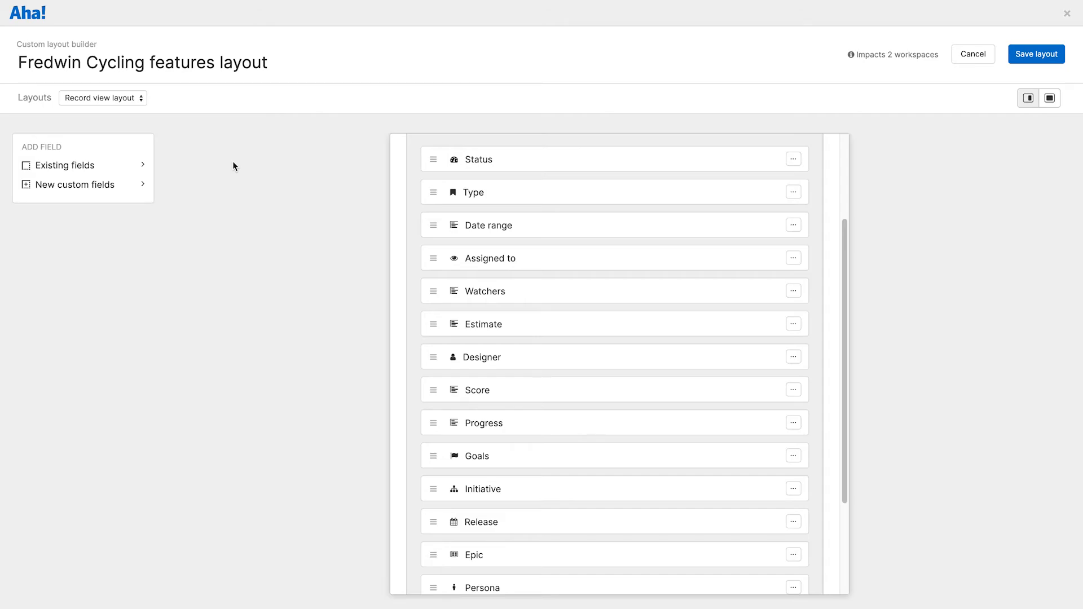
Move the Designer field directly below Assigned to
scroll(395, 203, "up", 3)
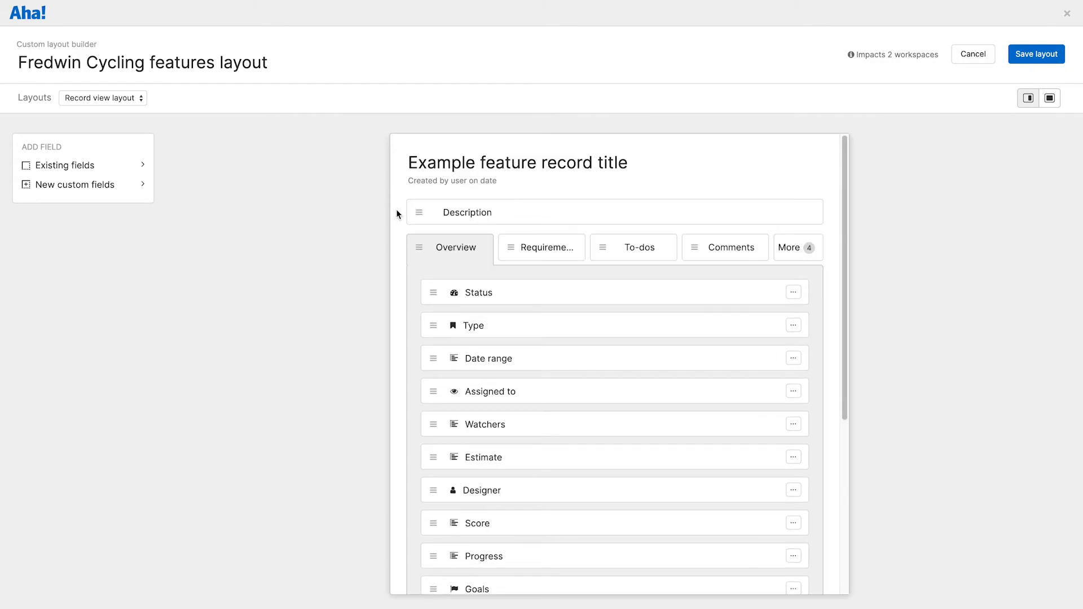
scroll(397, 210, "down", 1)
scroll(396, 220, "down", 1)
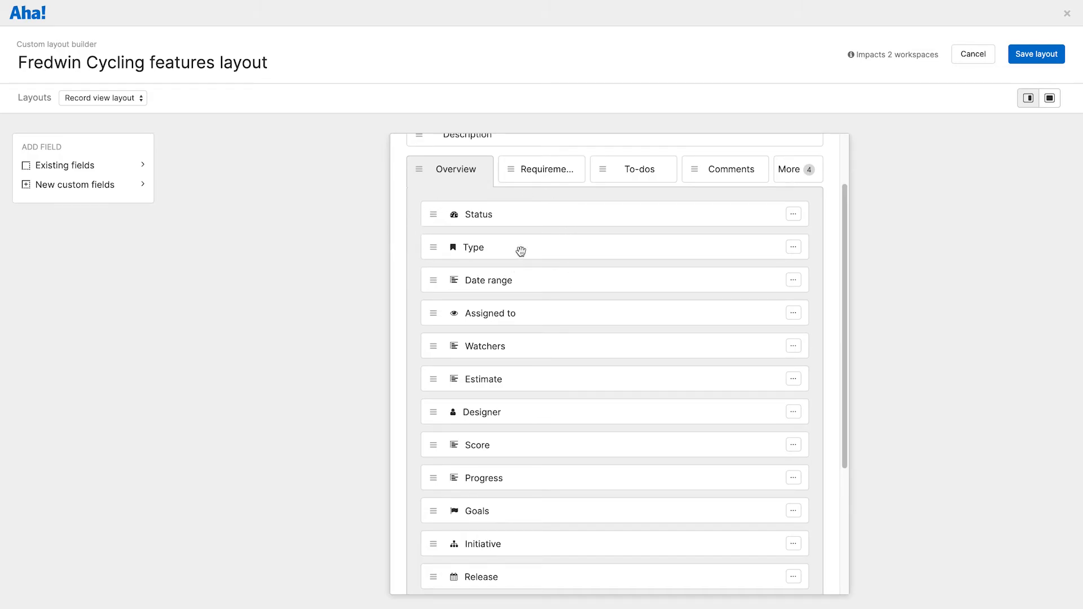
scroll(420, 325, "down", 1)
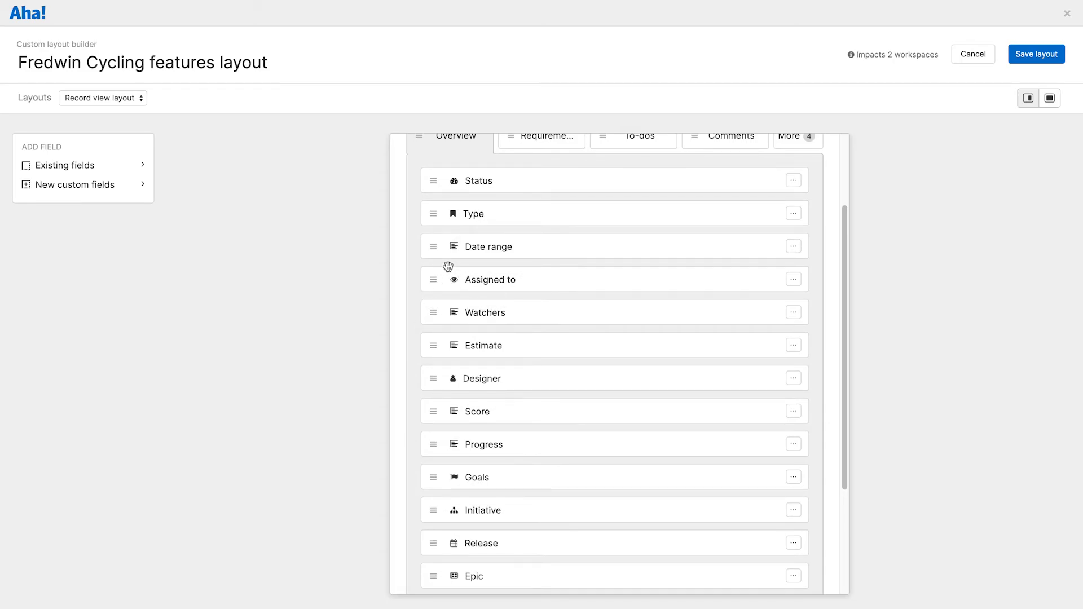
left_click_drag(432, 377, 433, 312)
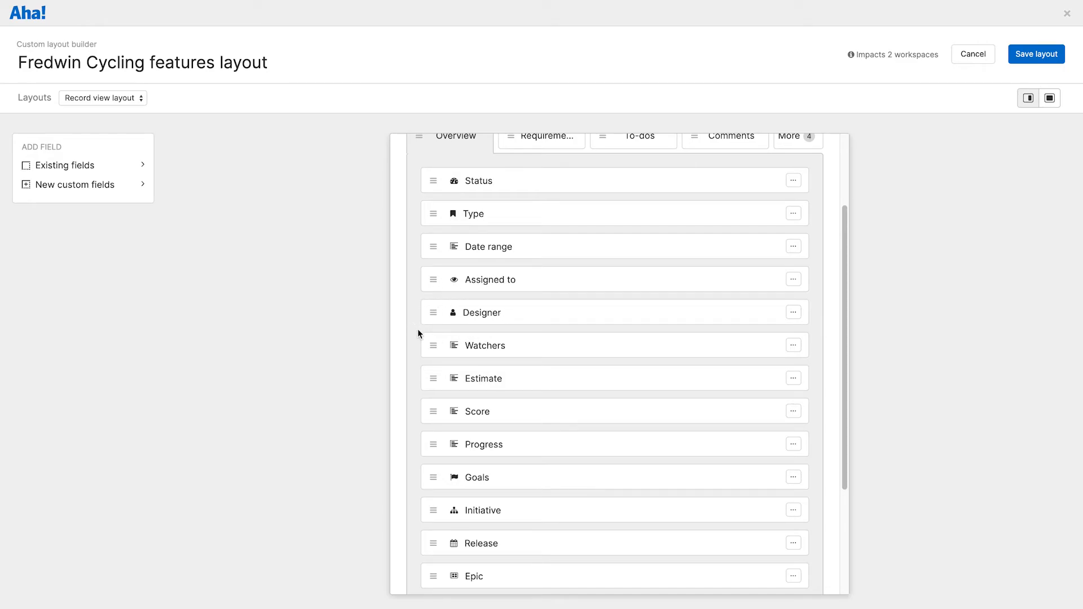
Remove the Notes field from the features layout
scroll(420, 328, "down", 1)
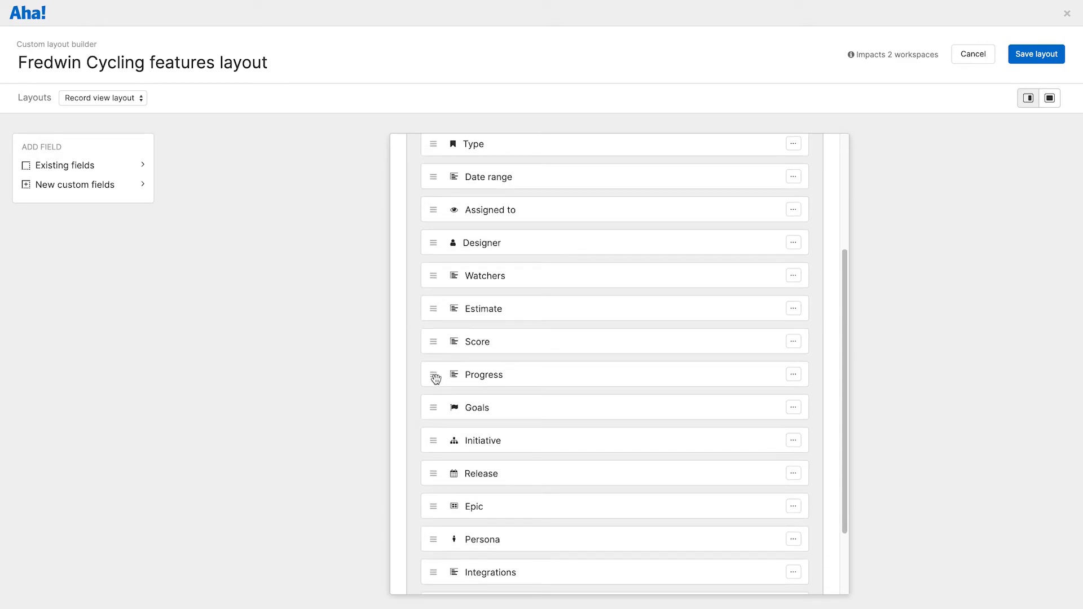
scroll(428, 377, "down", 1)
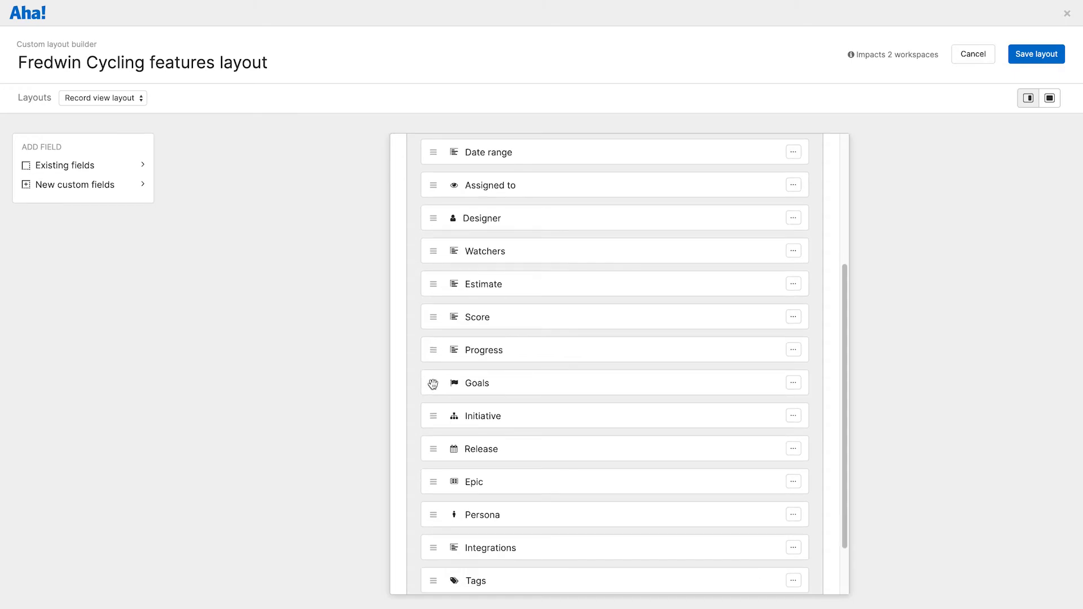
scroll(412, 421, "up", 4)
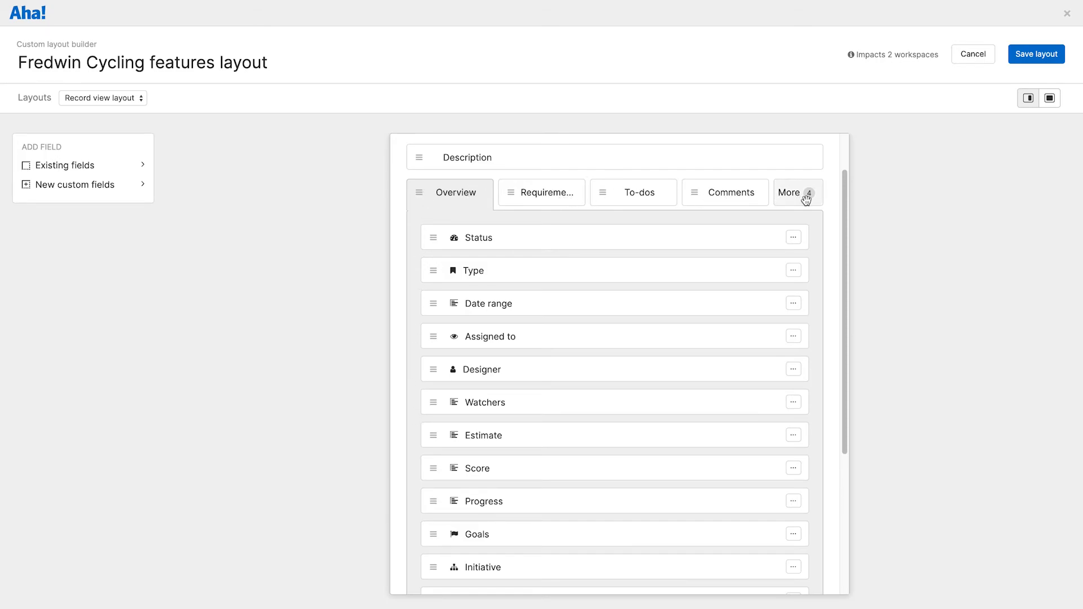
scroll(543, 405, "down", 5)
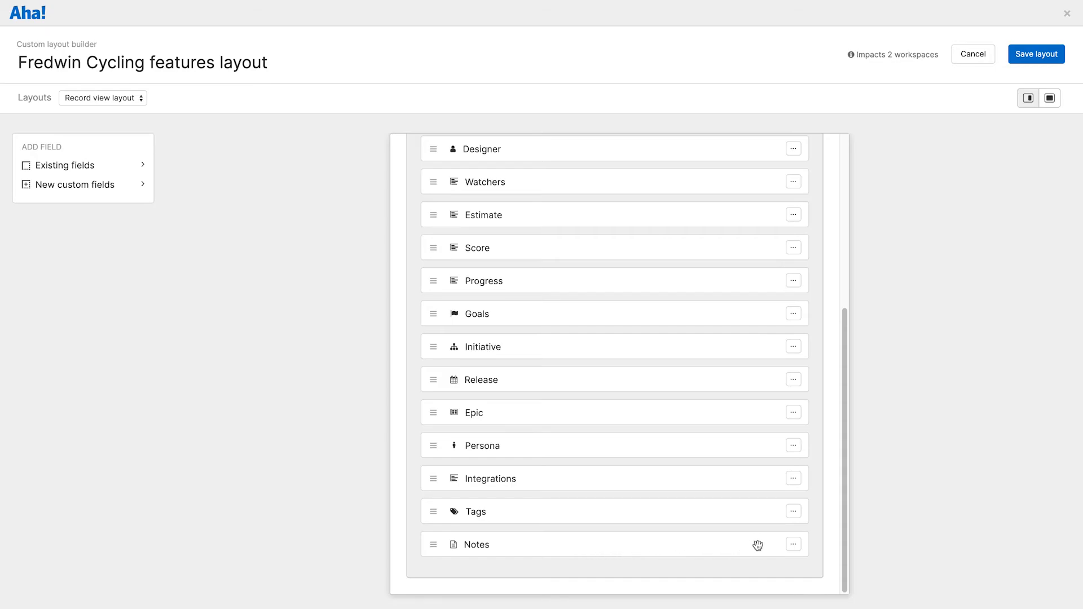
left_click(793, 545)
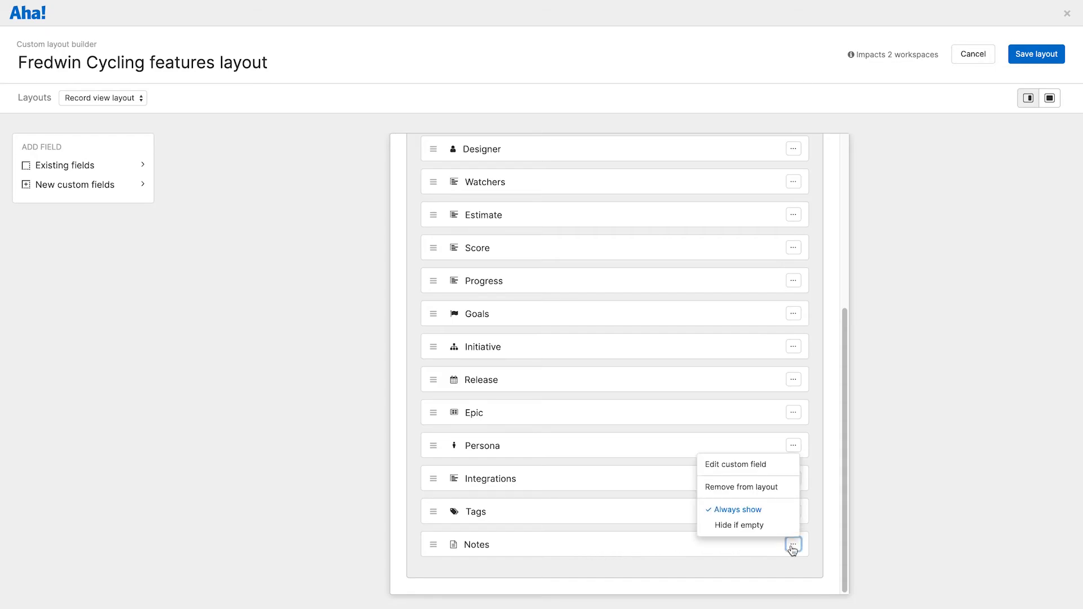
left_click(772, 488)
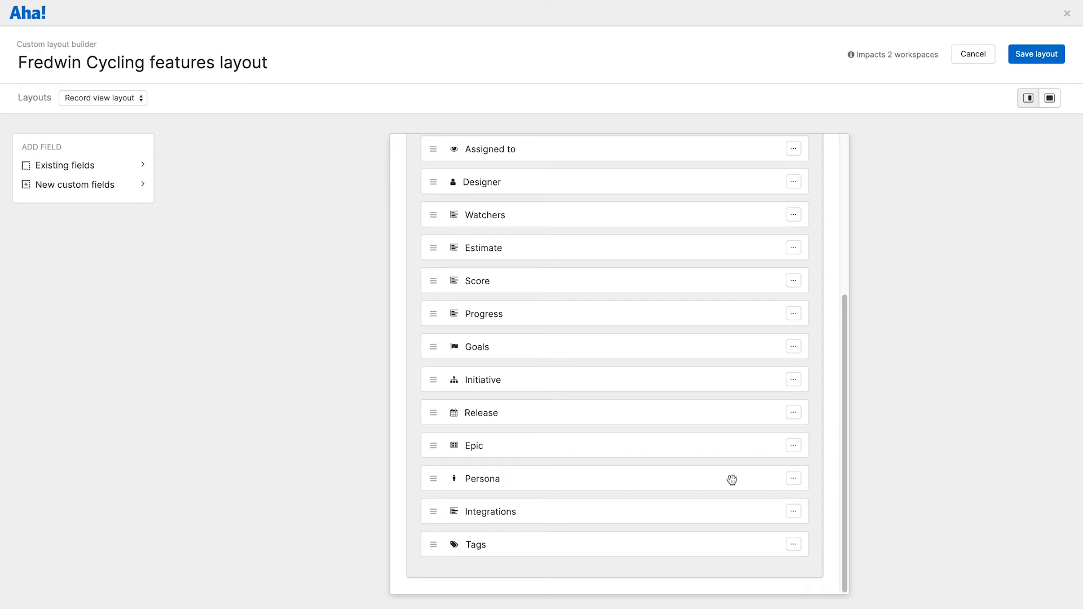
Set the Persona field to hide if empty
left_click(794, 479)
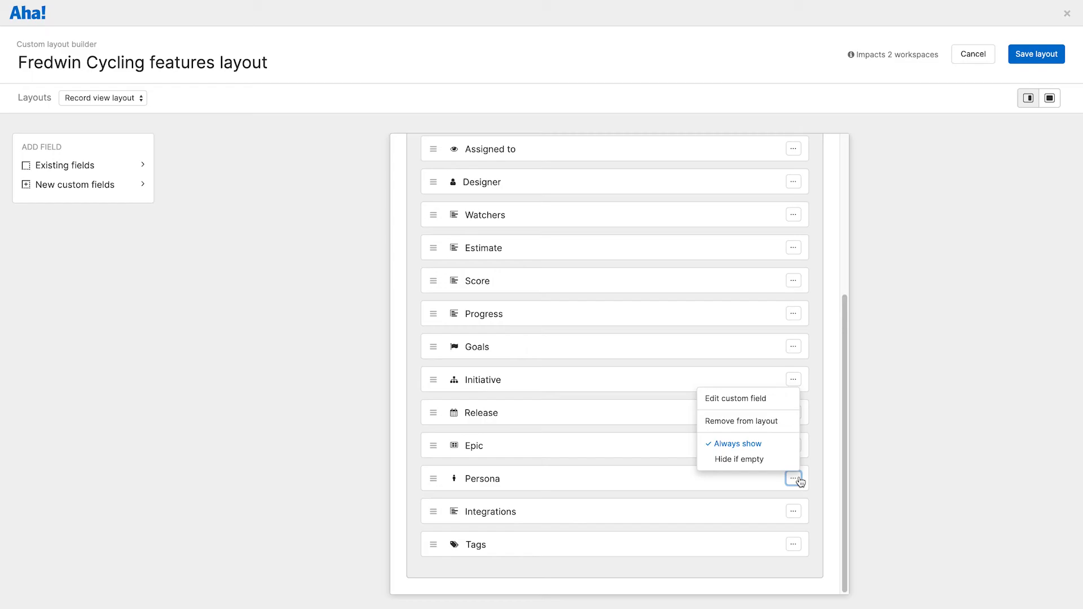
left_click(761, 458)
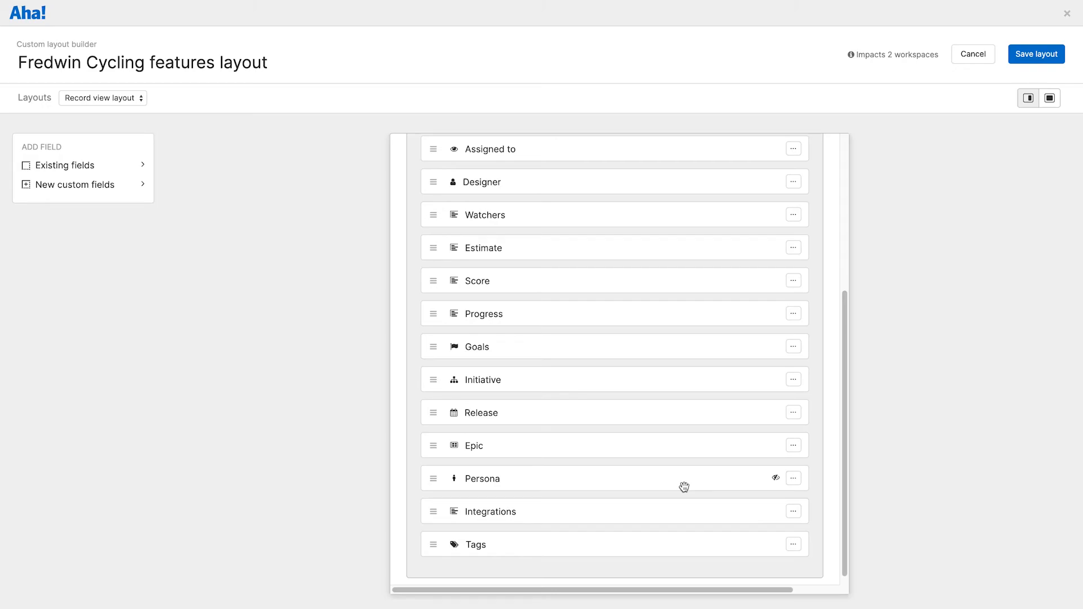
scroll(685, 487, "up", 5)
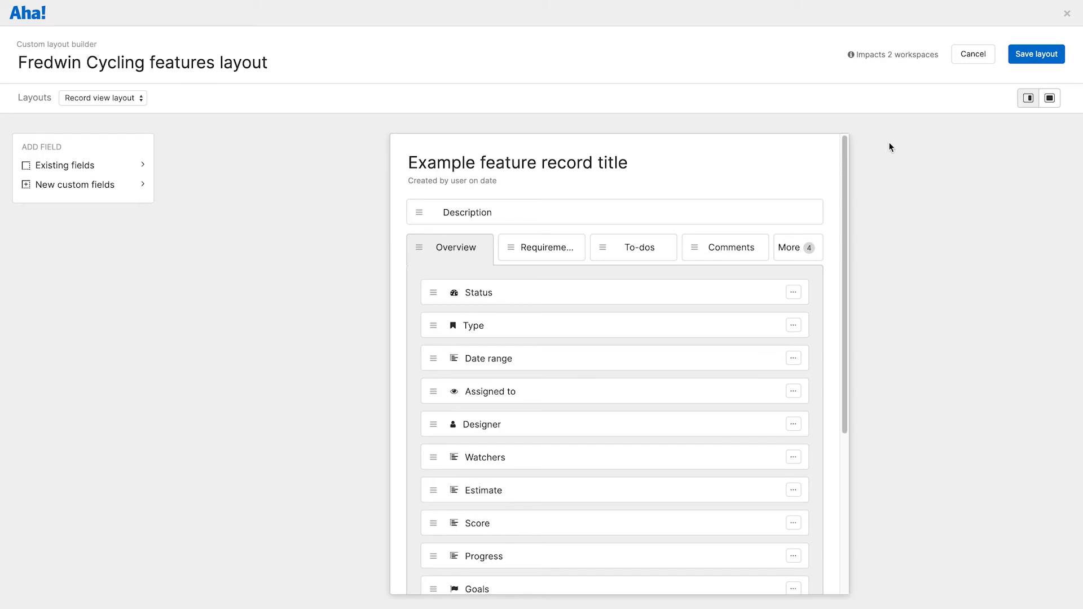
Check which workspaces the layout impacts, and review the Fredwin Cycling workspace's custom layout assignments, including the choices for Features
mouse_move(871, 64)
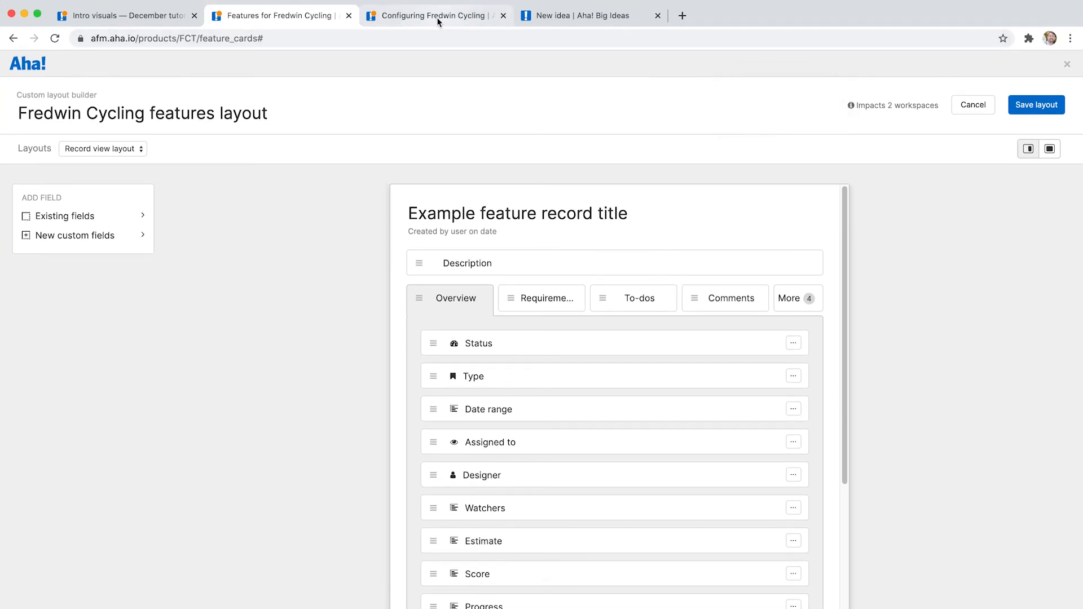
left_click(437, 17)
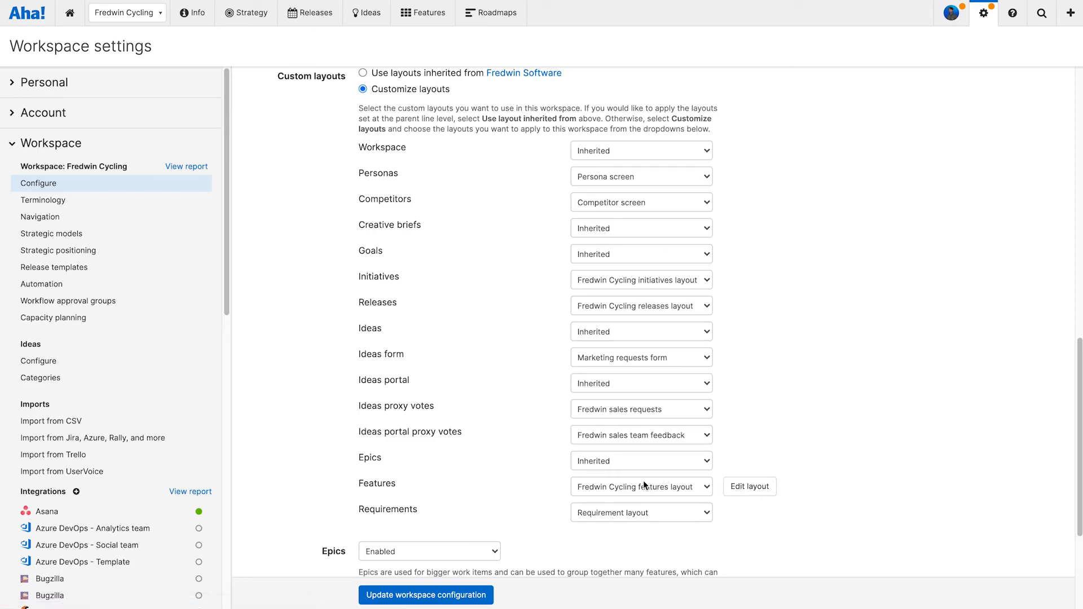
left_click(588, 487)
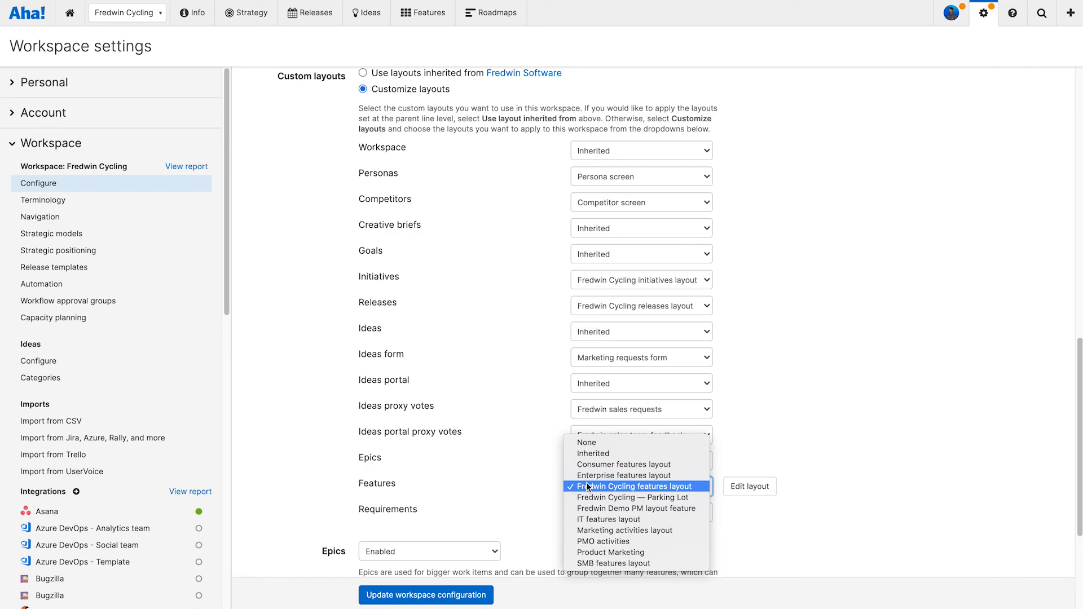
left_click(586, 486)
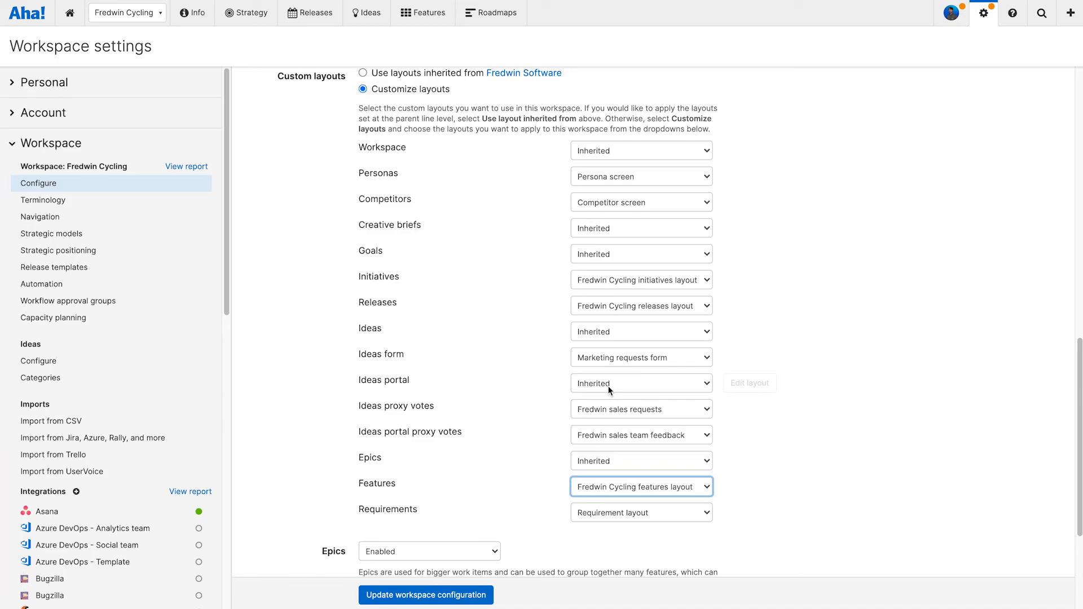
left_click(149, 23)
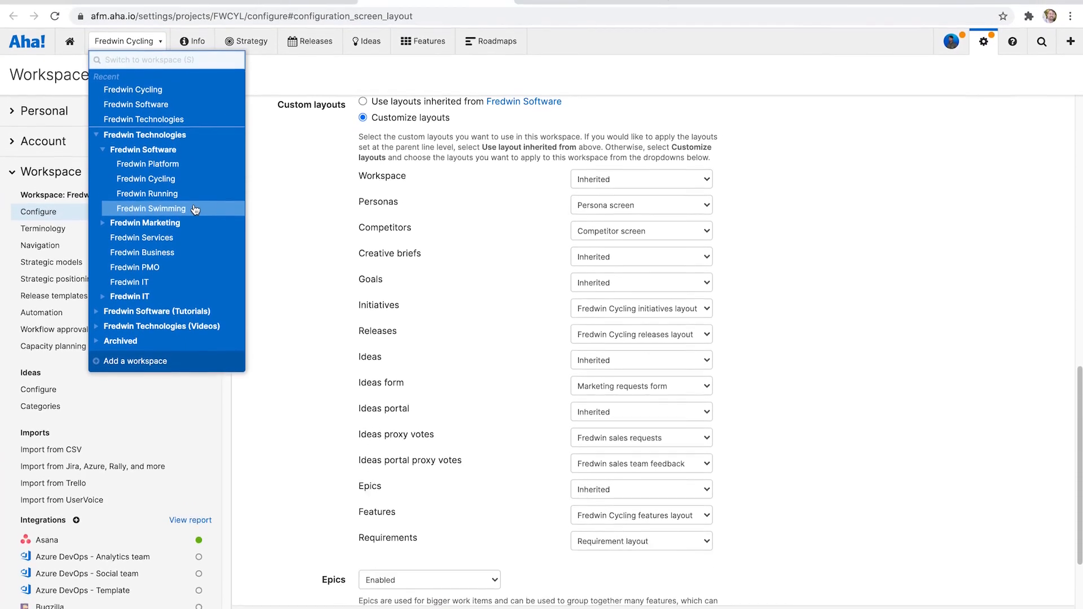
left_click(292, 237)
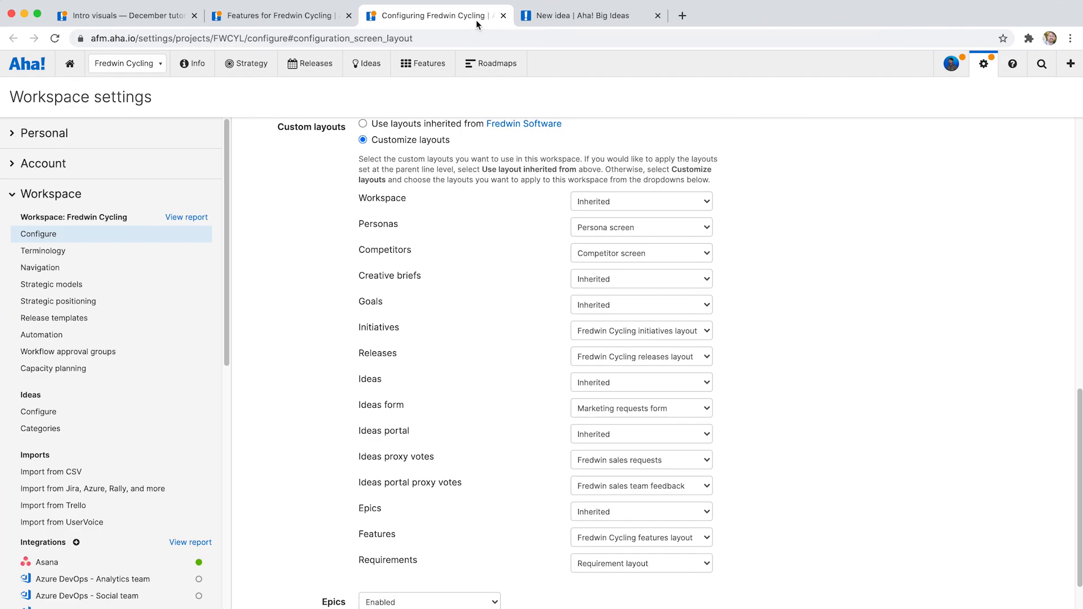
Return to the custom layout builder and save the Fredwin Cycling features layout
left_click(304, 16)
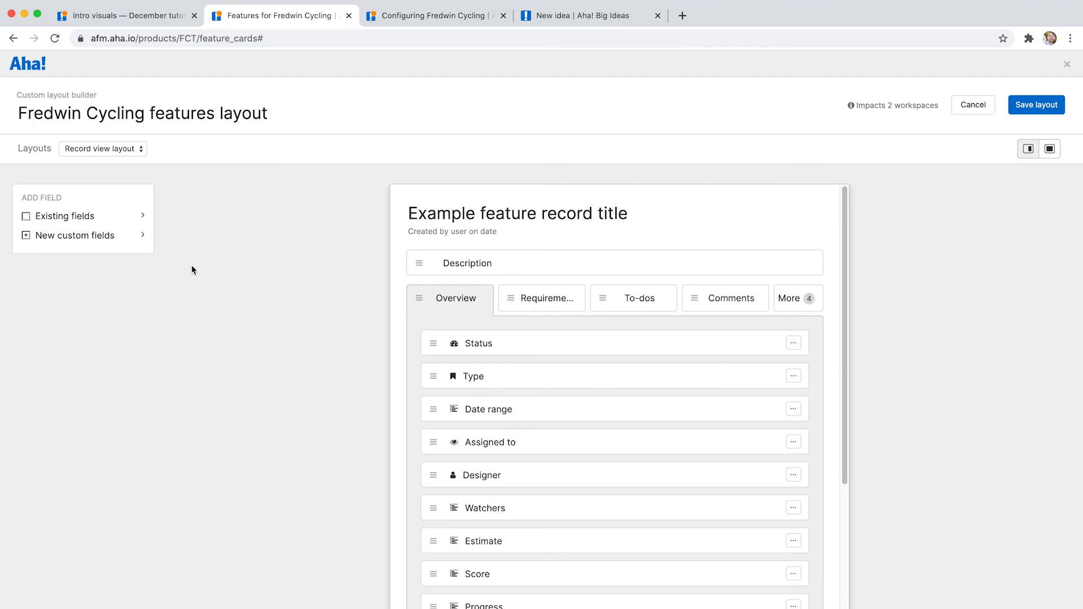
left_click(1056, 117)
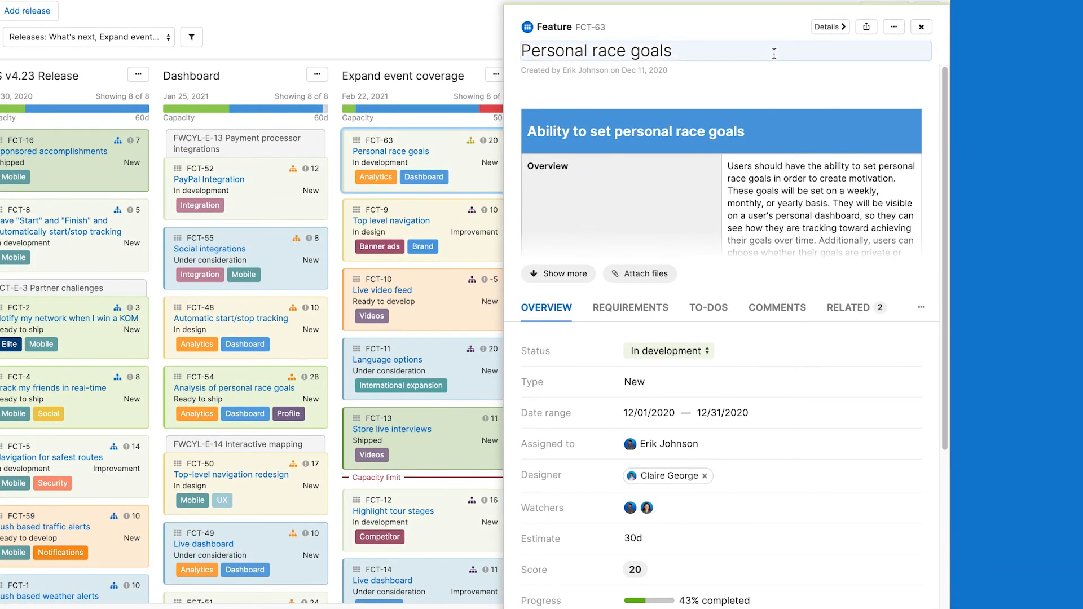
Examine the updated field order on the Personal race goals feature, and expand and collapse its hidden empty fields
scroll(561, 468, "down", 1)
scroll(560, 463, "down", 4)
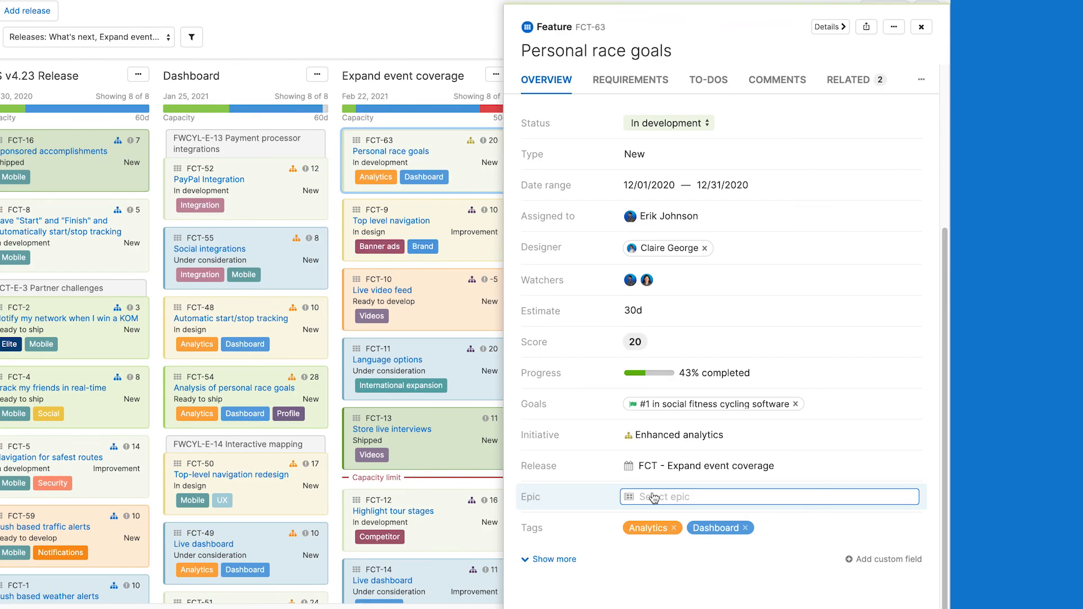
left_click(545, 560)
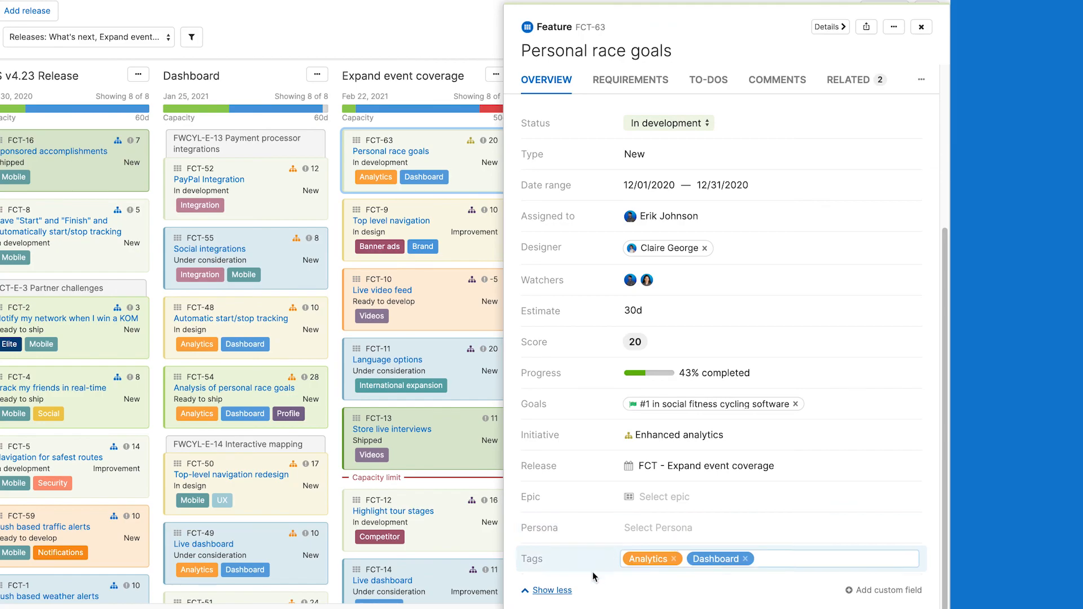
left_click(549, 590)
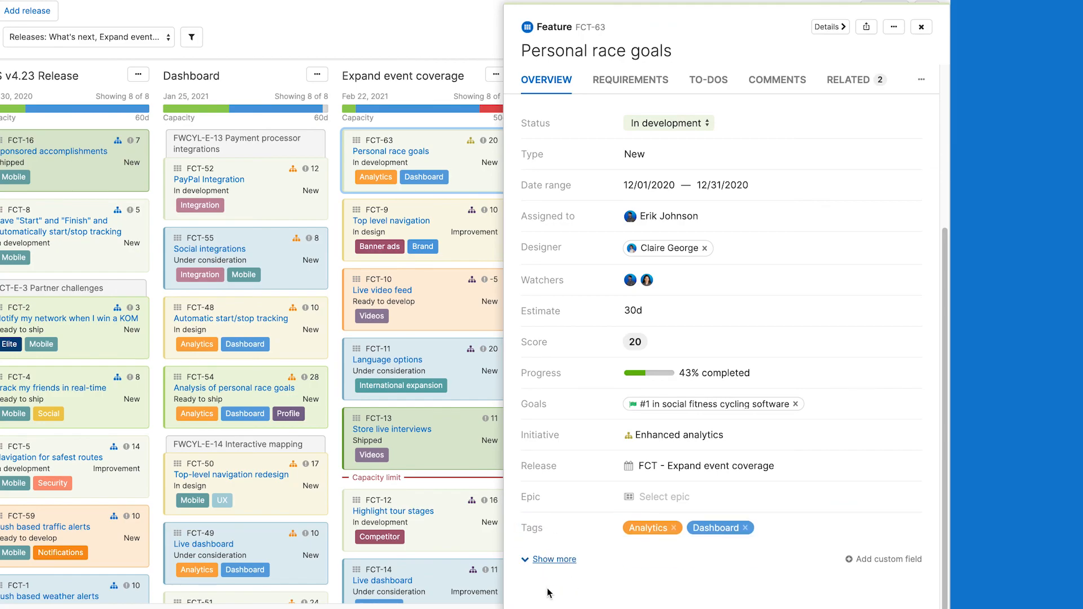